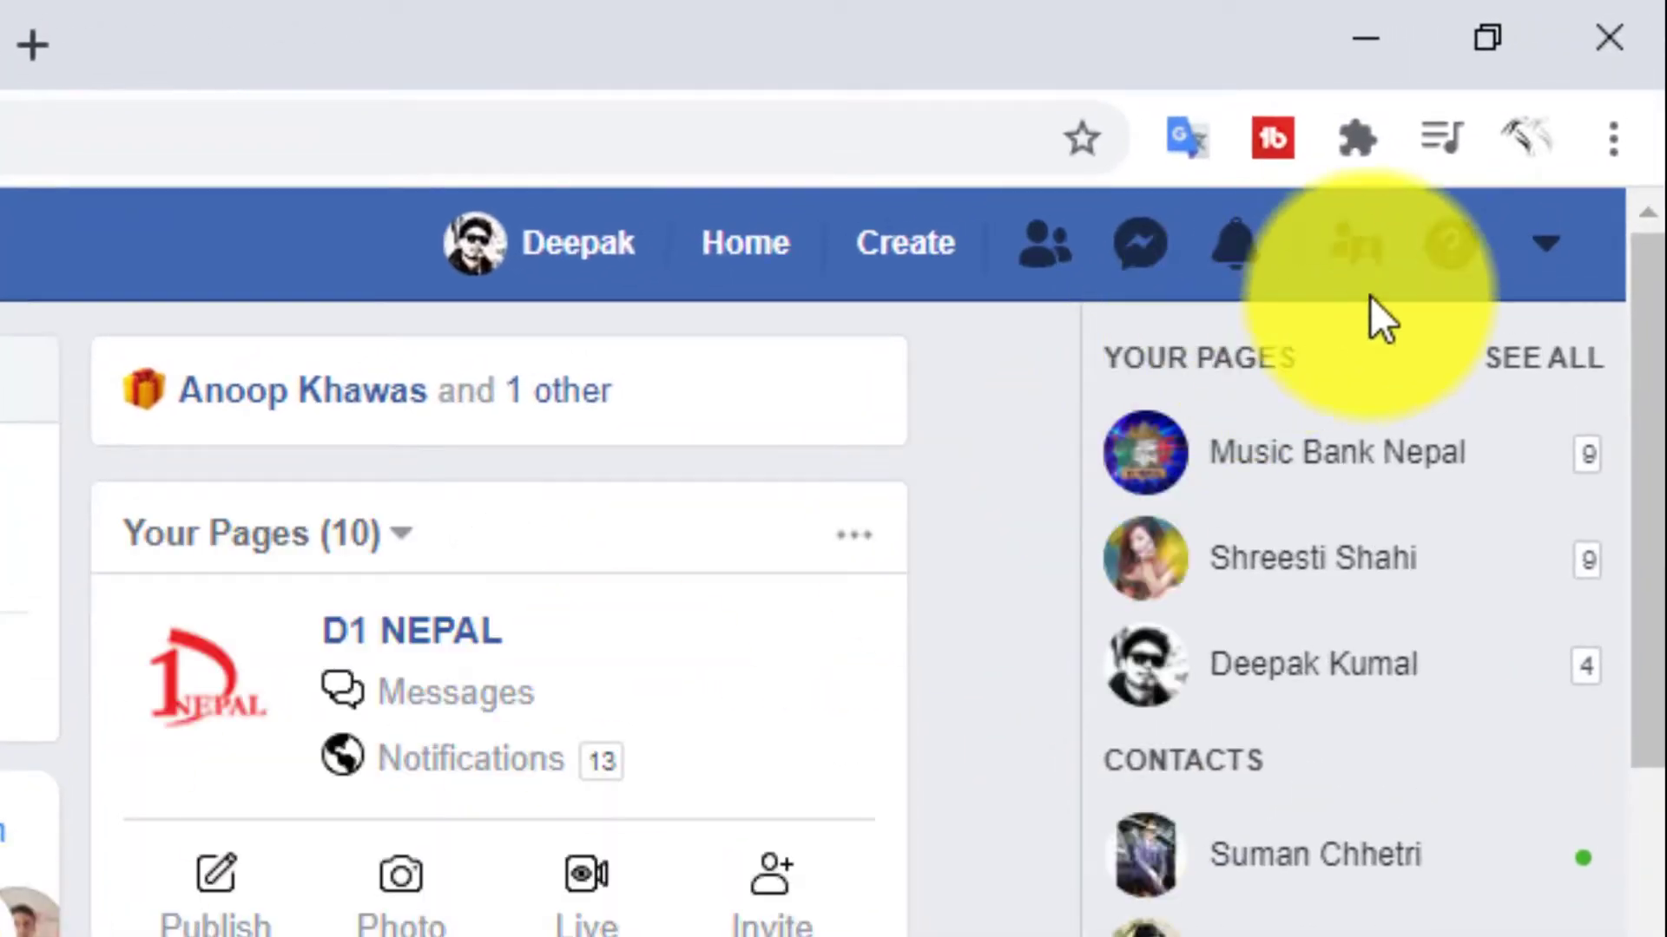
- Show the full list of managed Facebook pages and open the Daily Fact Nepal page
click(1528, 261)
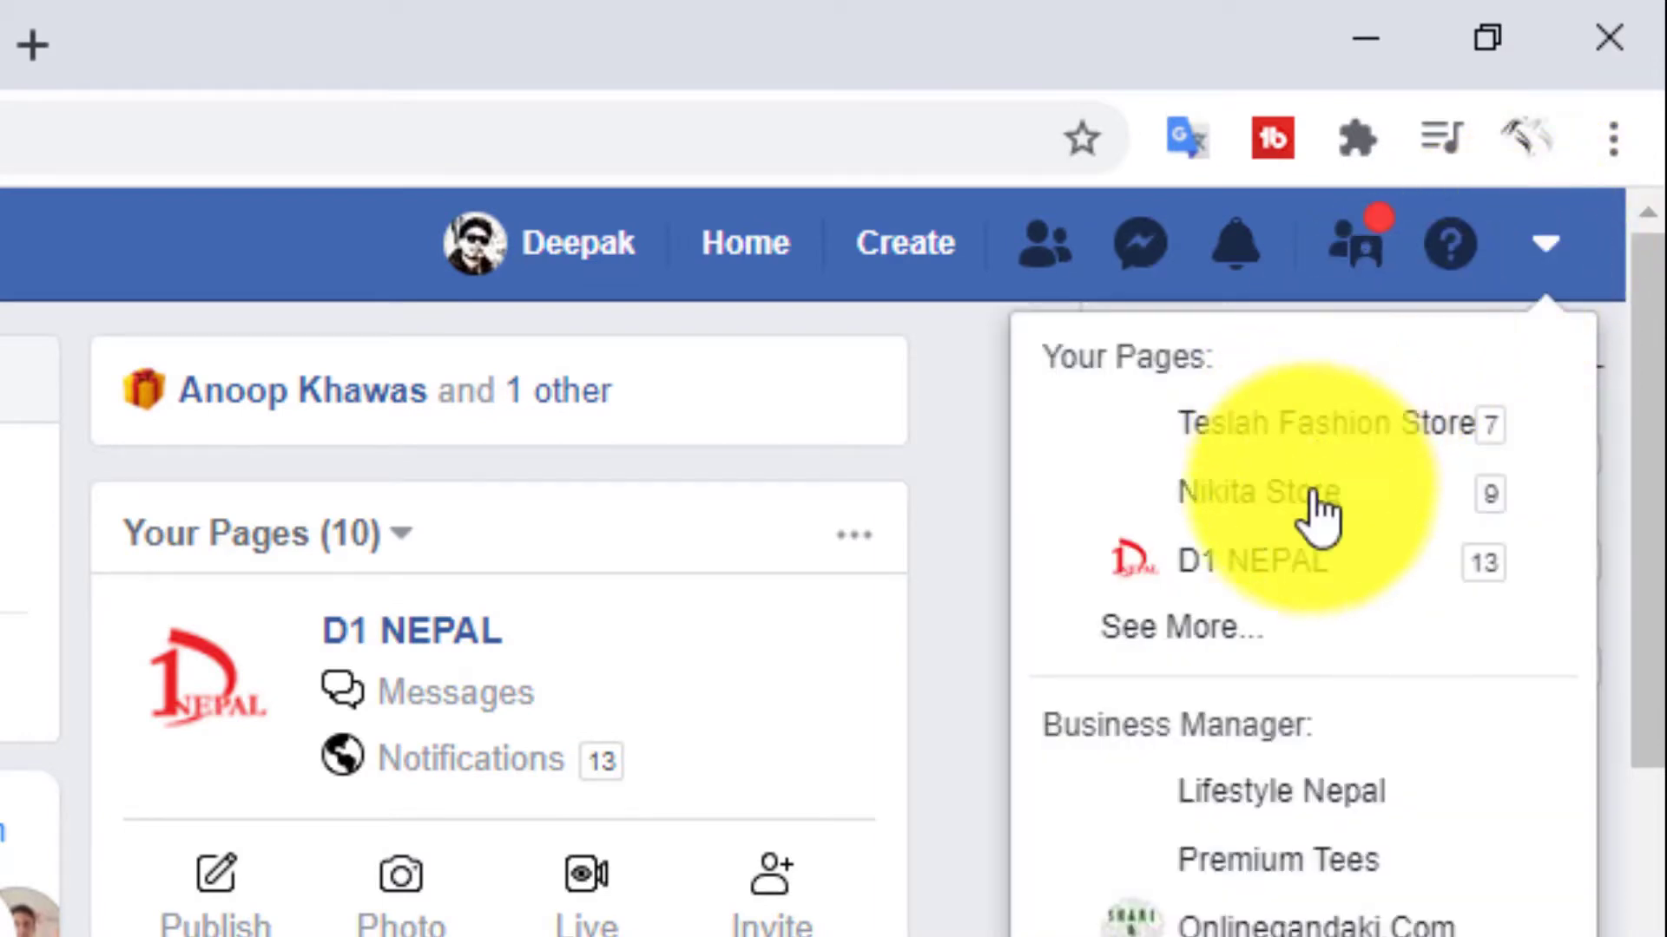
click(1276, 669)
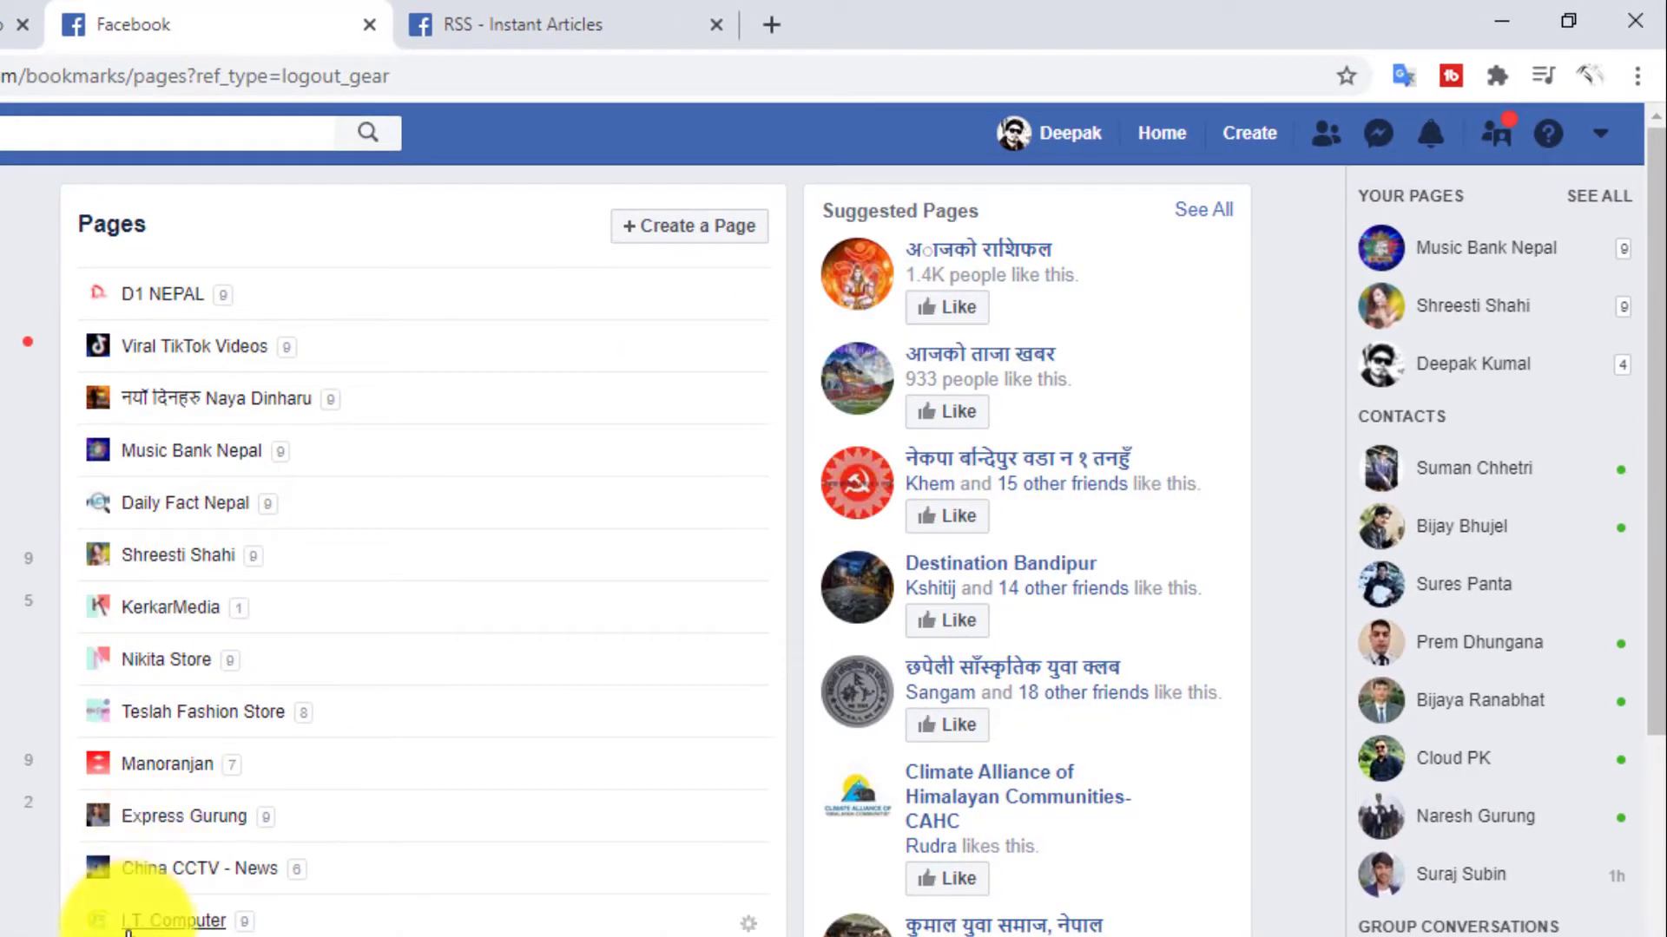
scroll(168, 886, down, 2)
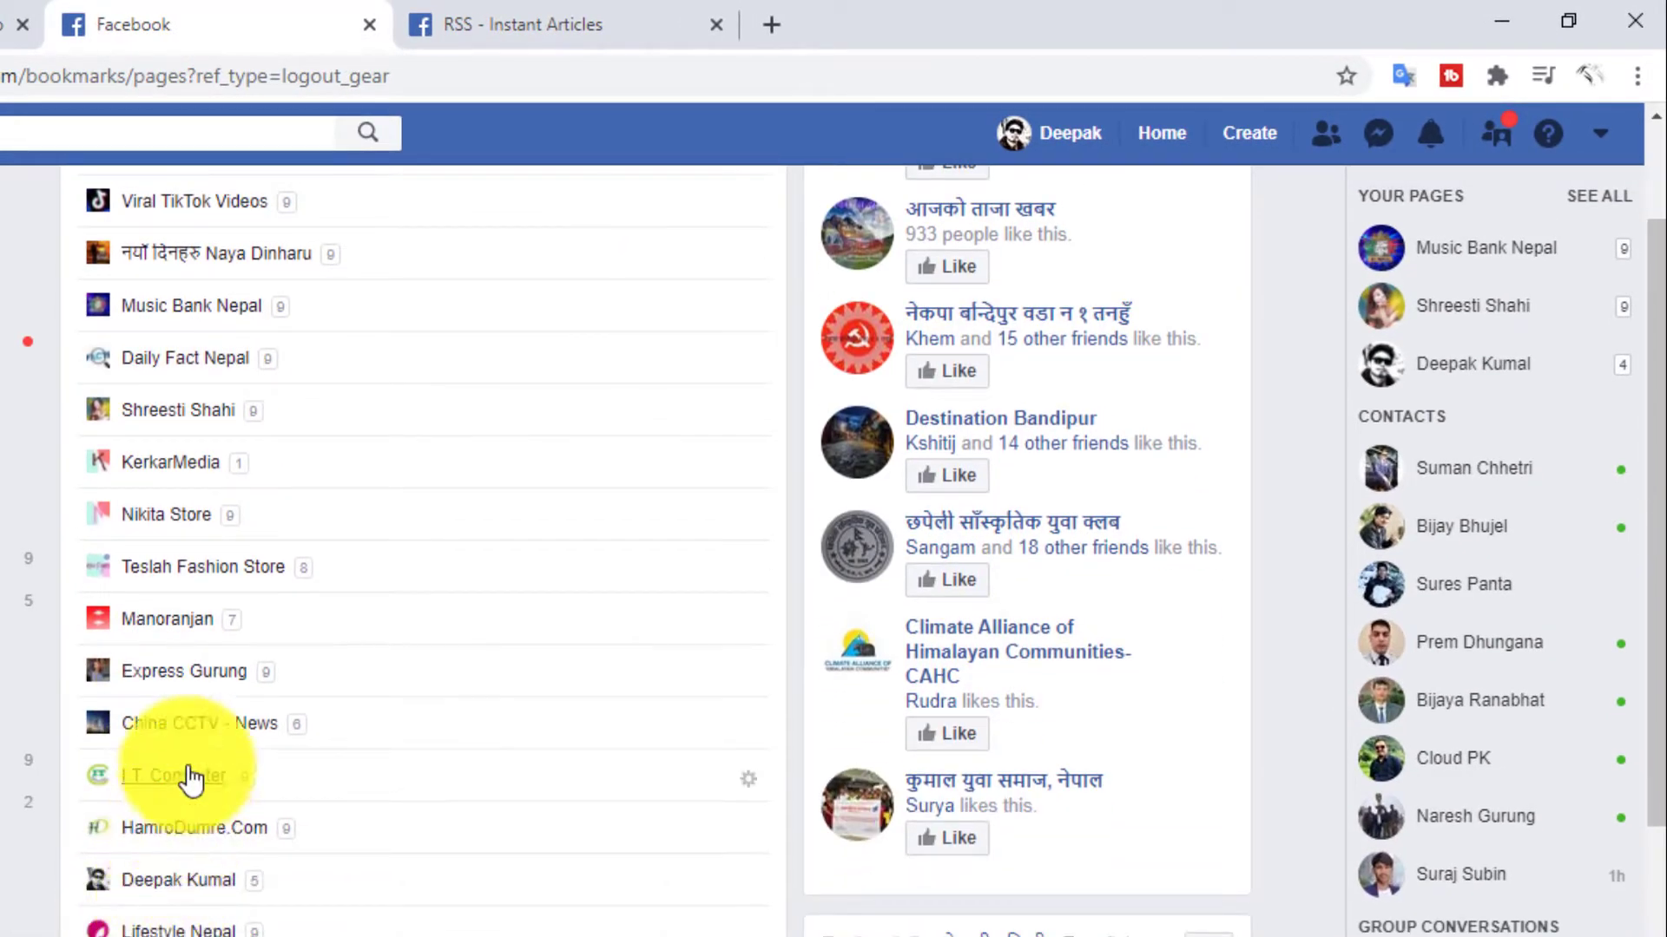
scroll(184, 660, down, 3)
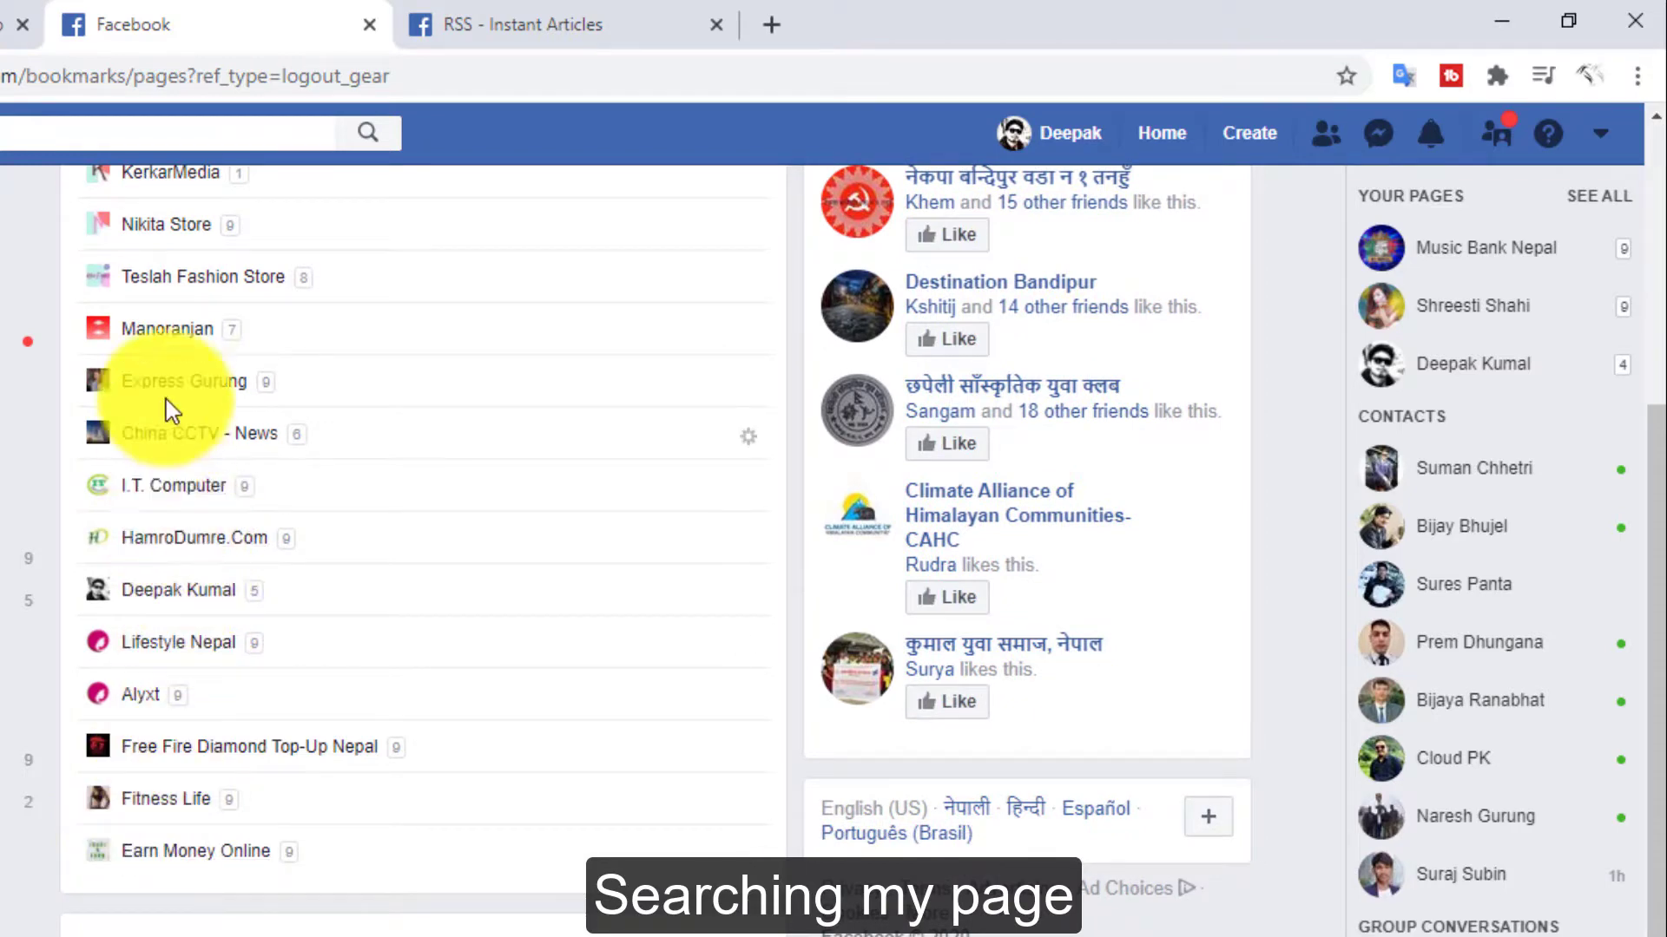
scroll(180, 439, up, 3)
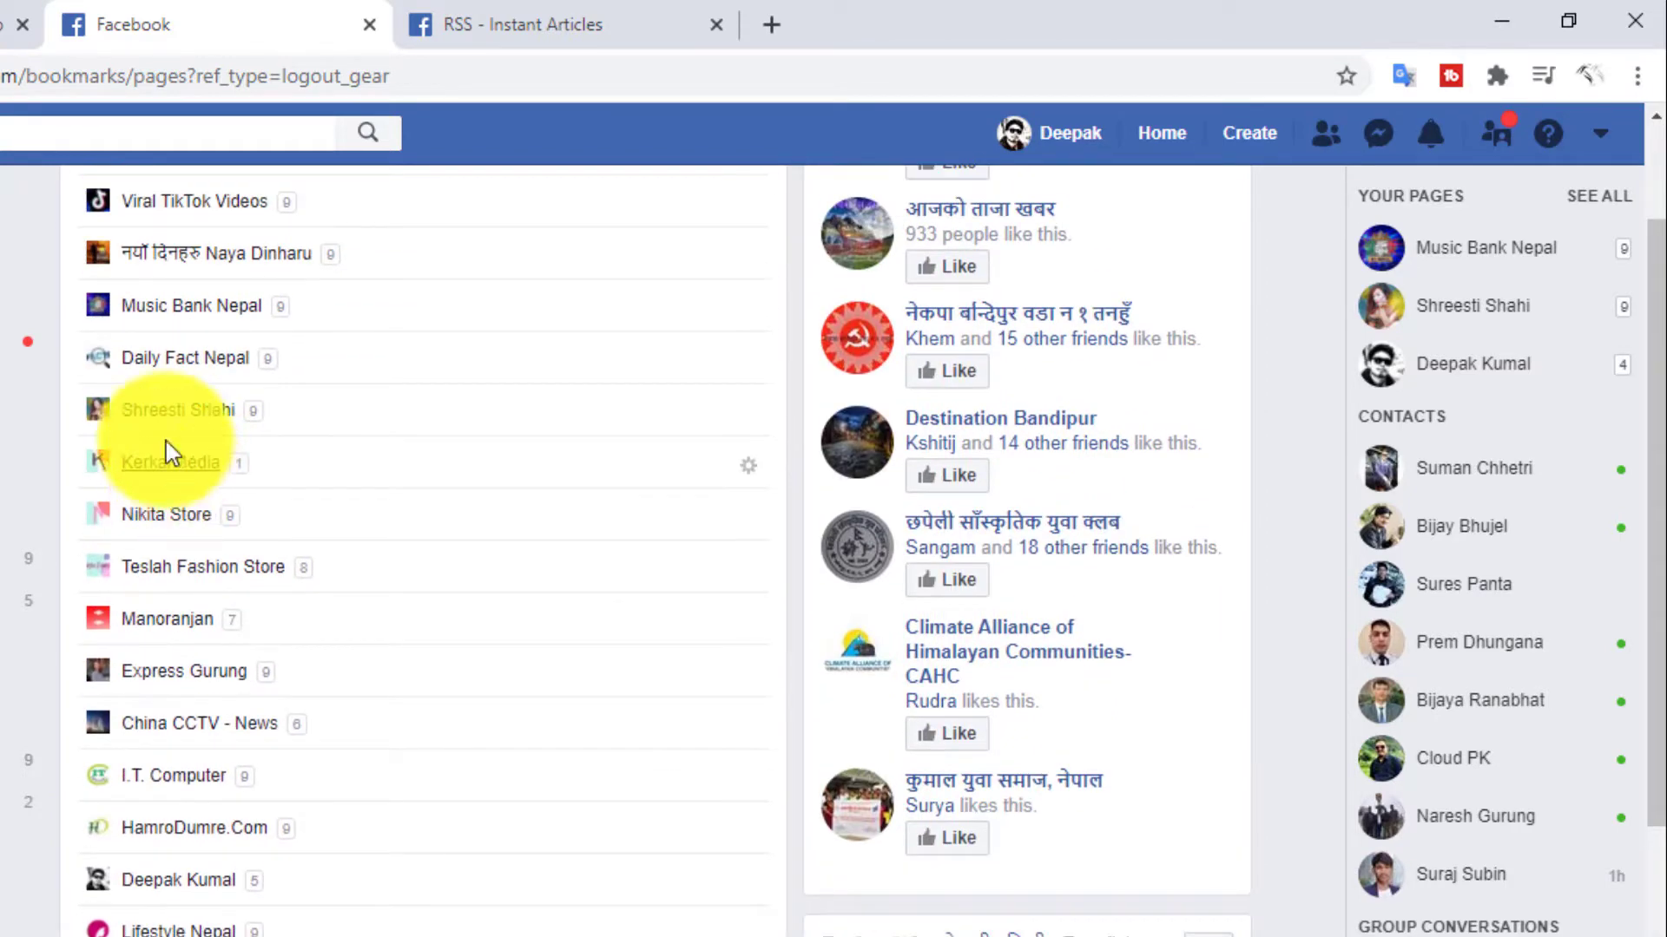
click(174, 359)
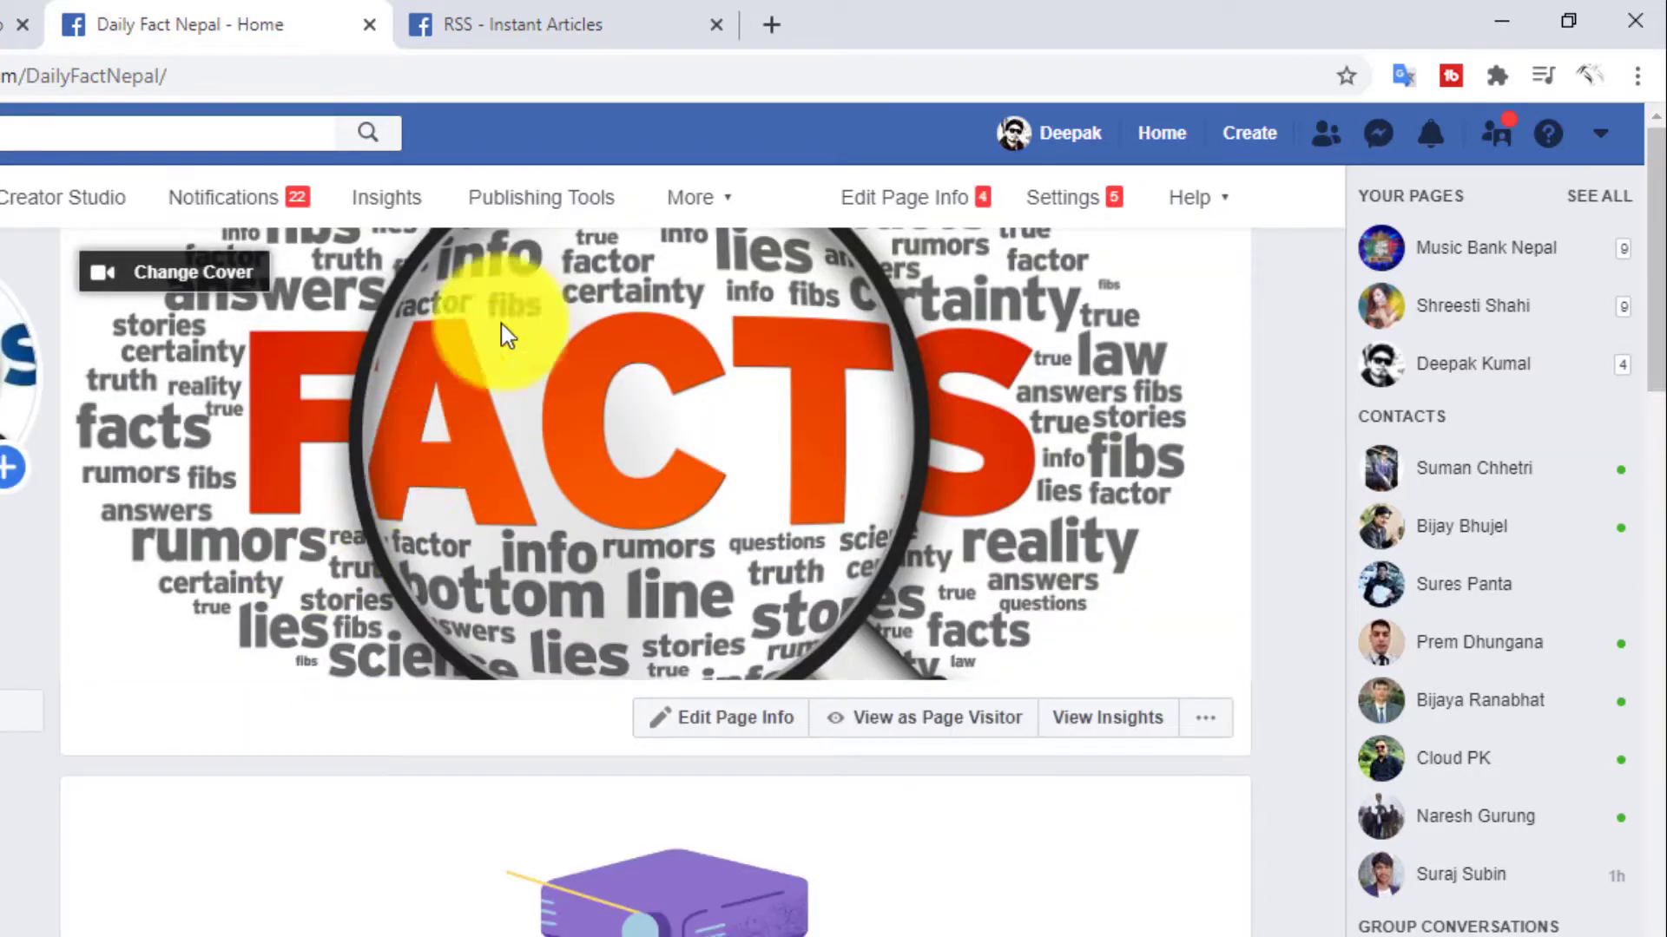
- Open the Instant Articles configuration in the page's Publishing Tools and expand the Connect Your Site section
click(533, 201)
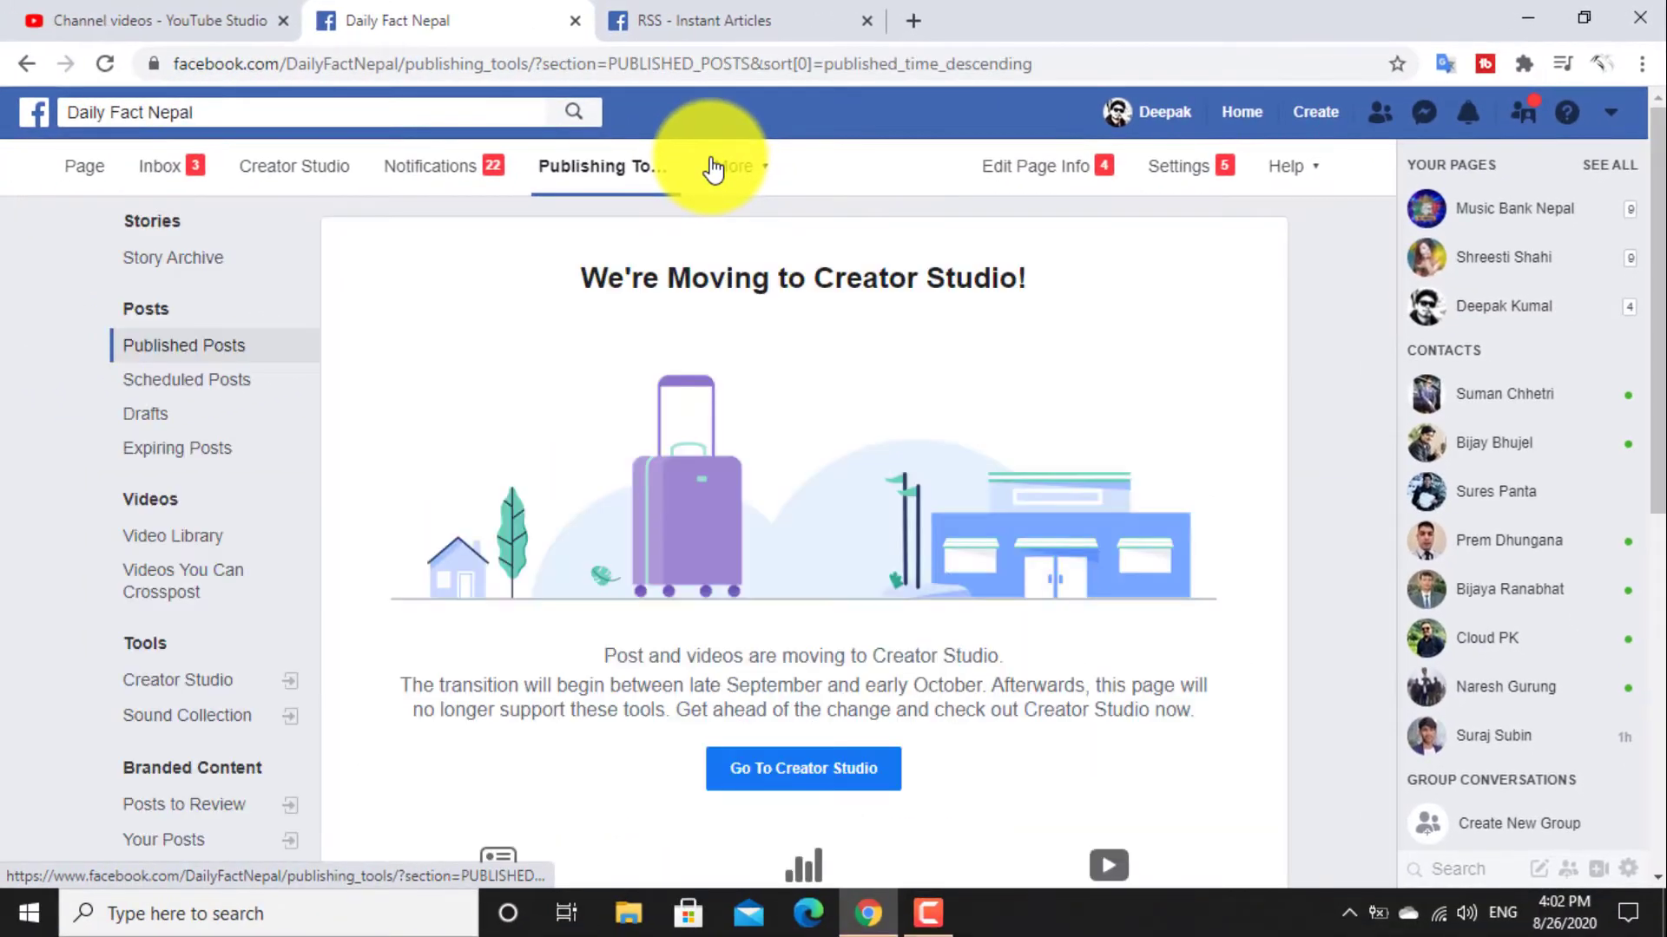
scroll(620, 367, down, 4)
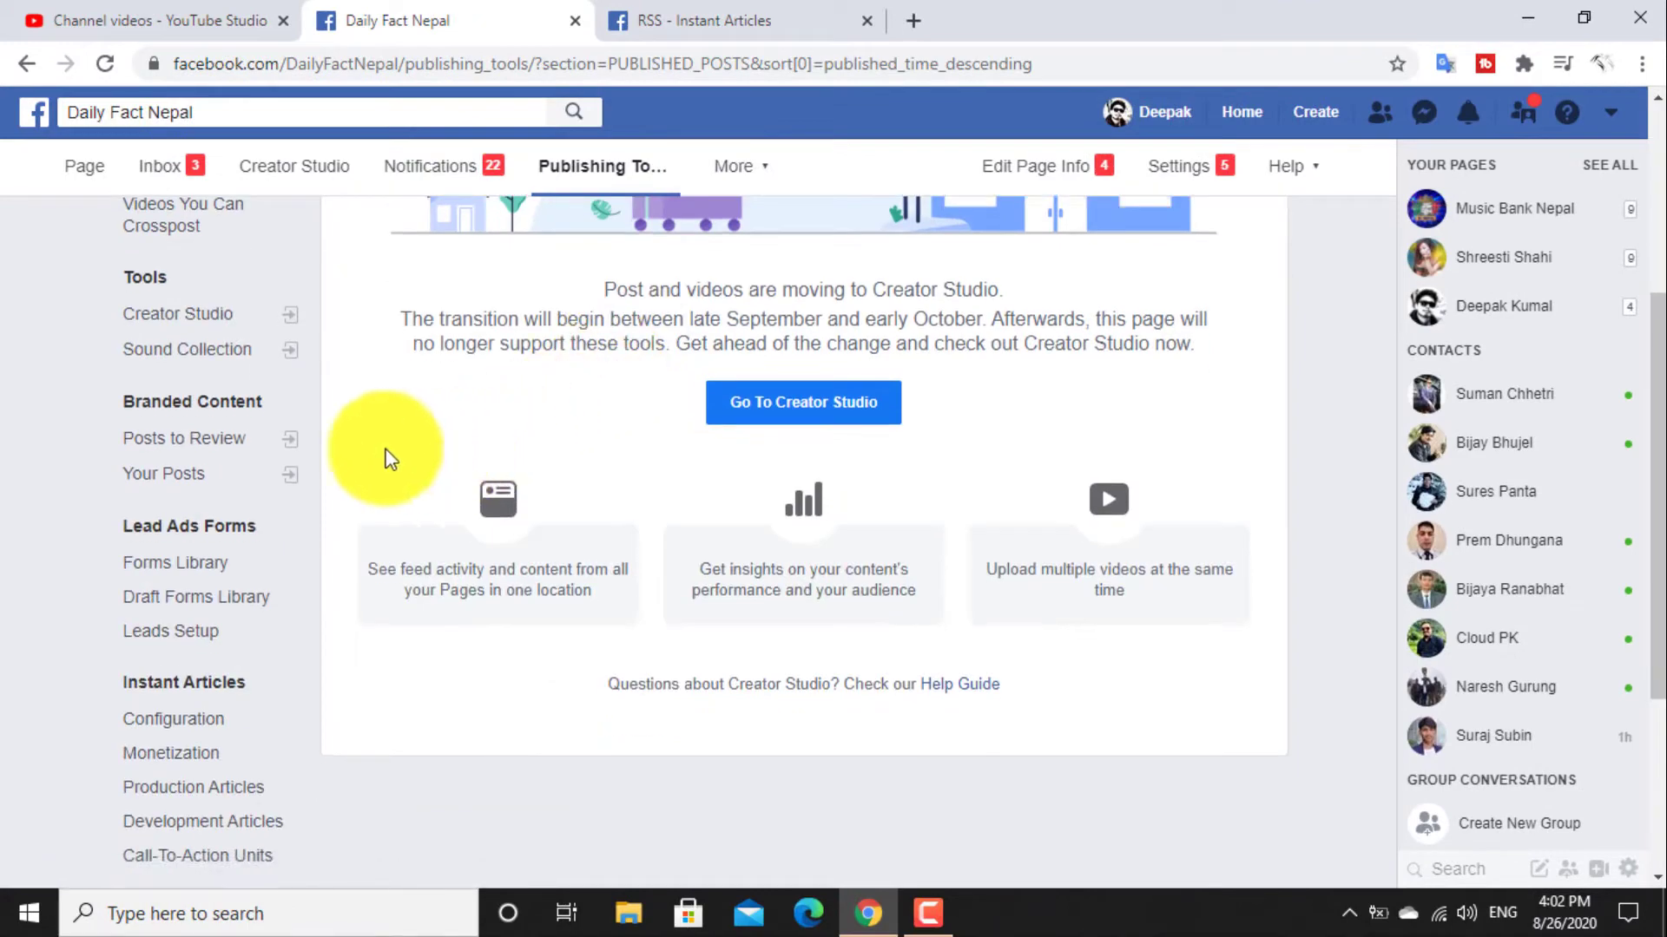
click(185, 728)
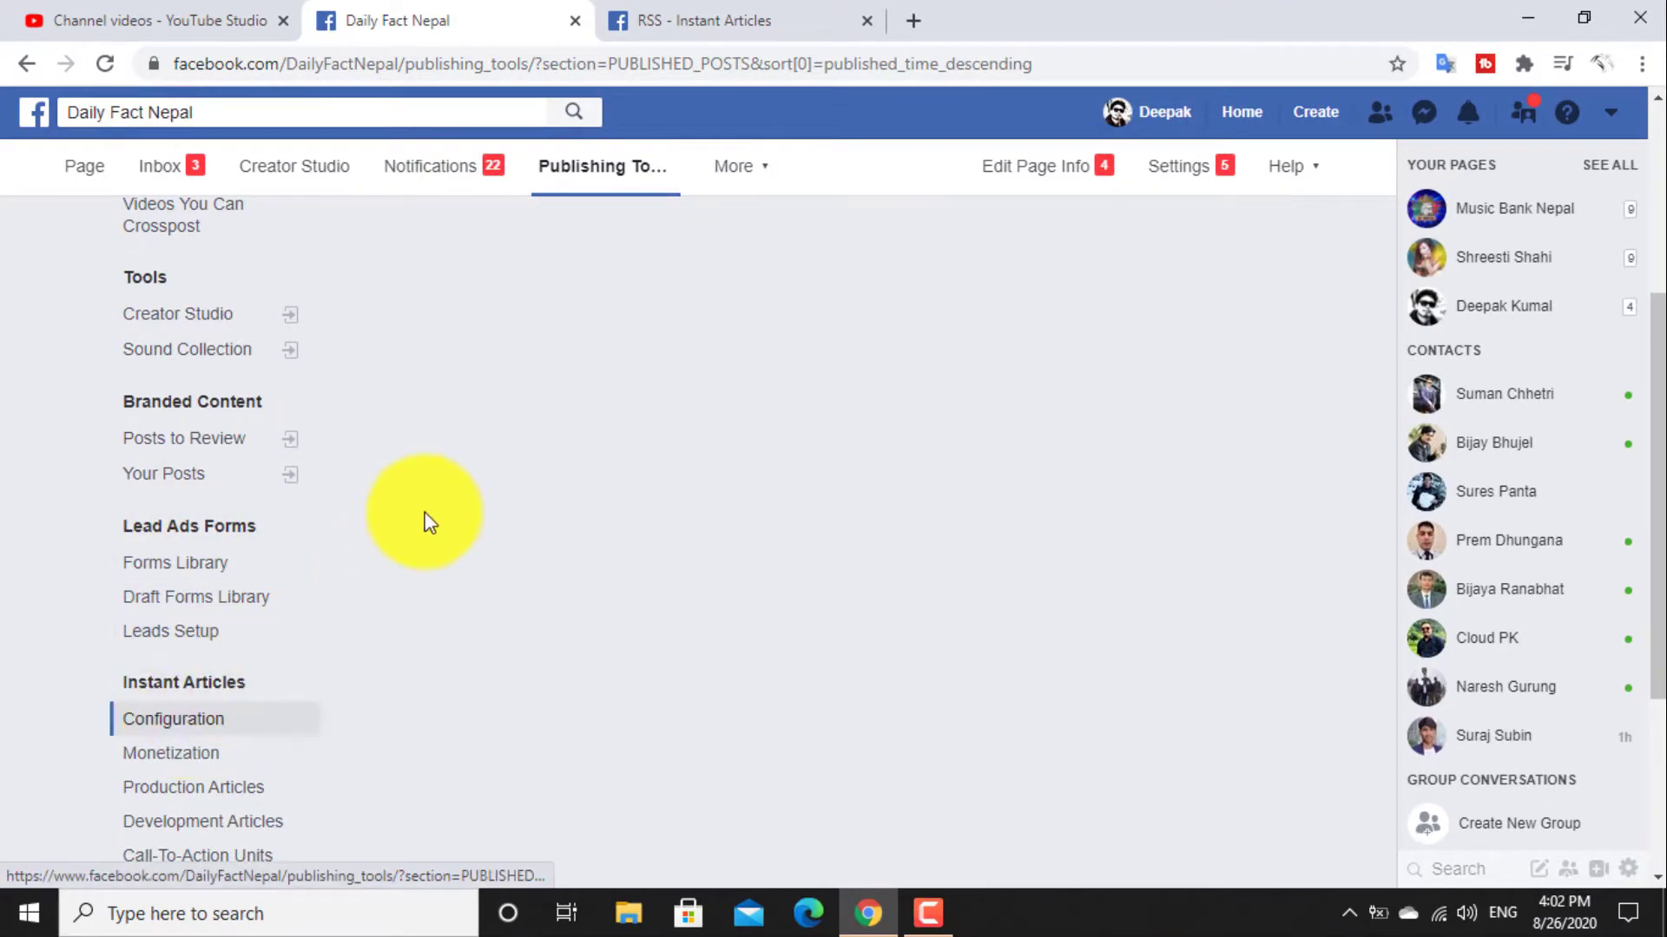
scroll(421, 516, down, 5)
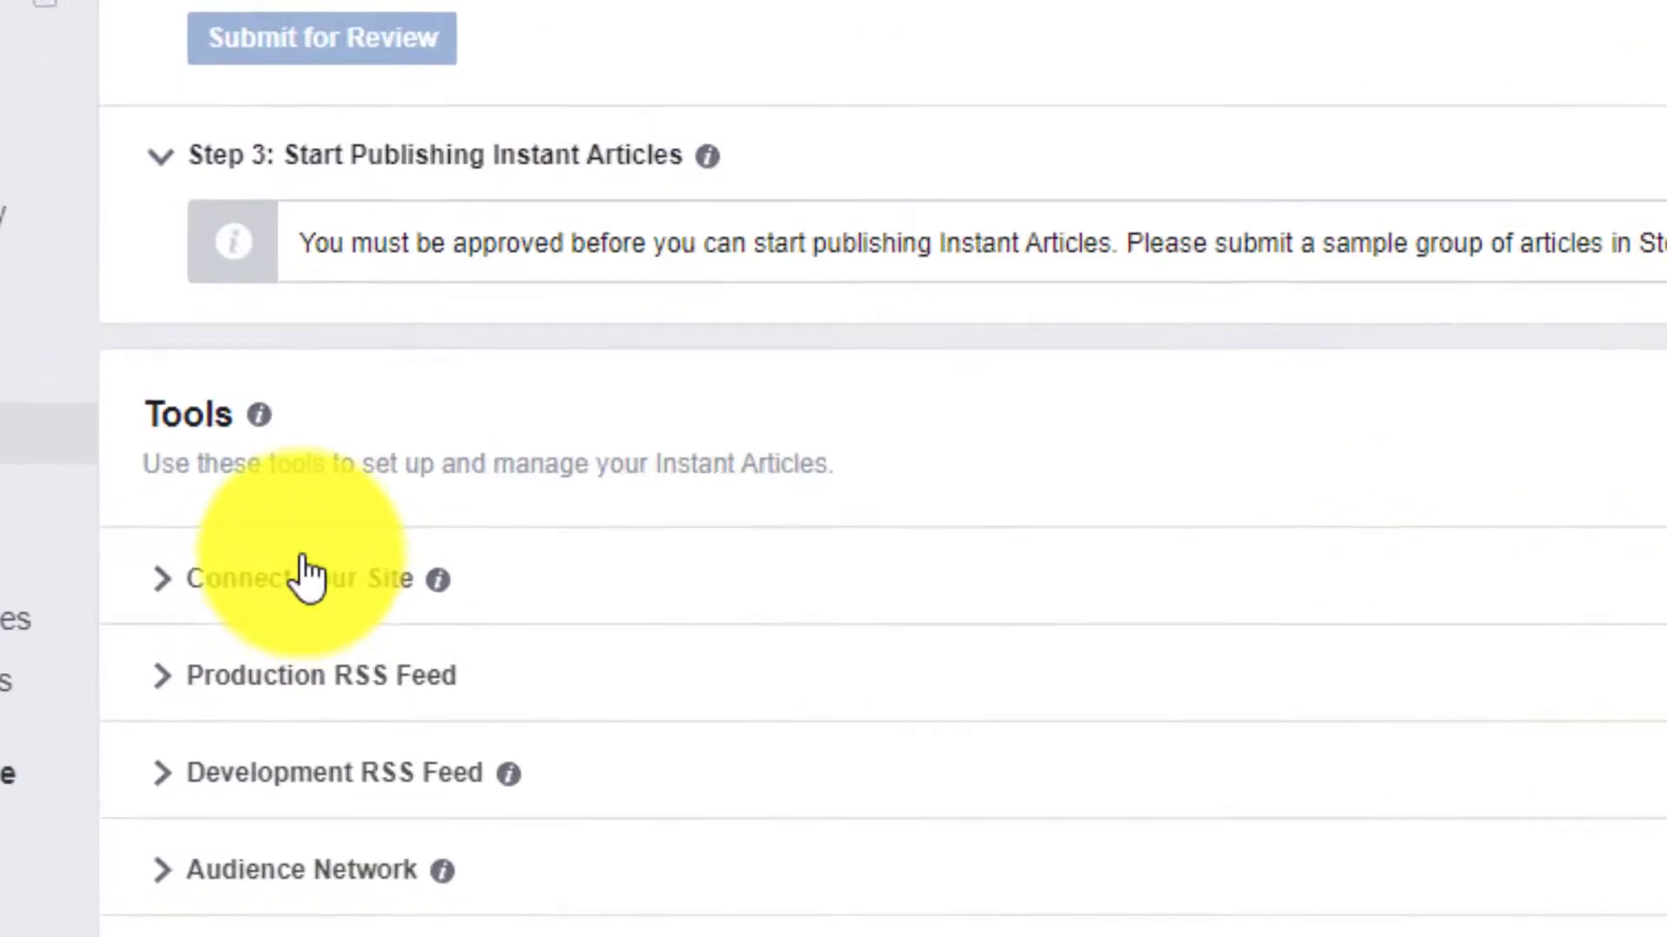
click(252, 579)
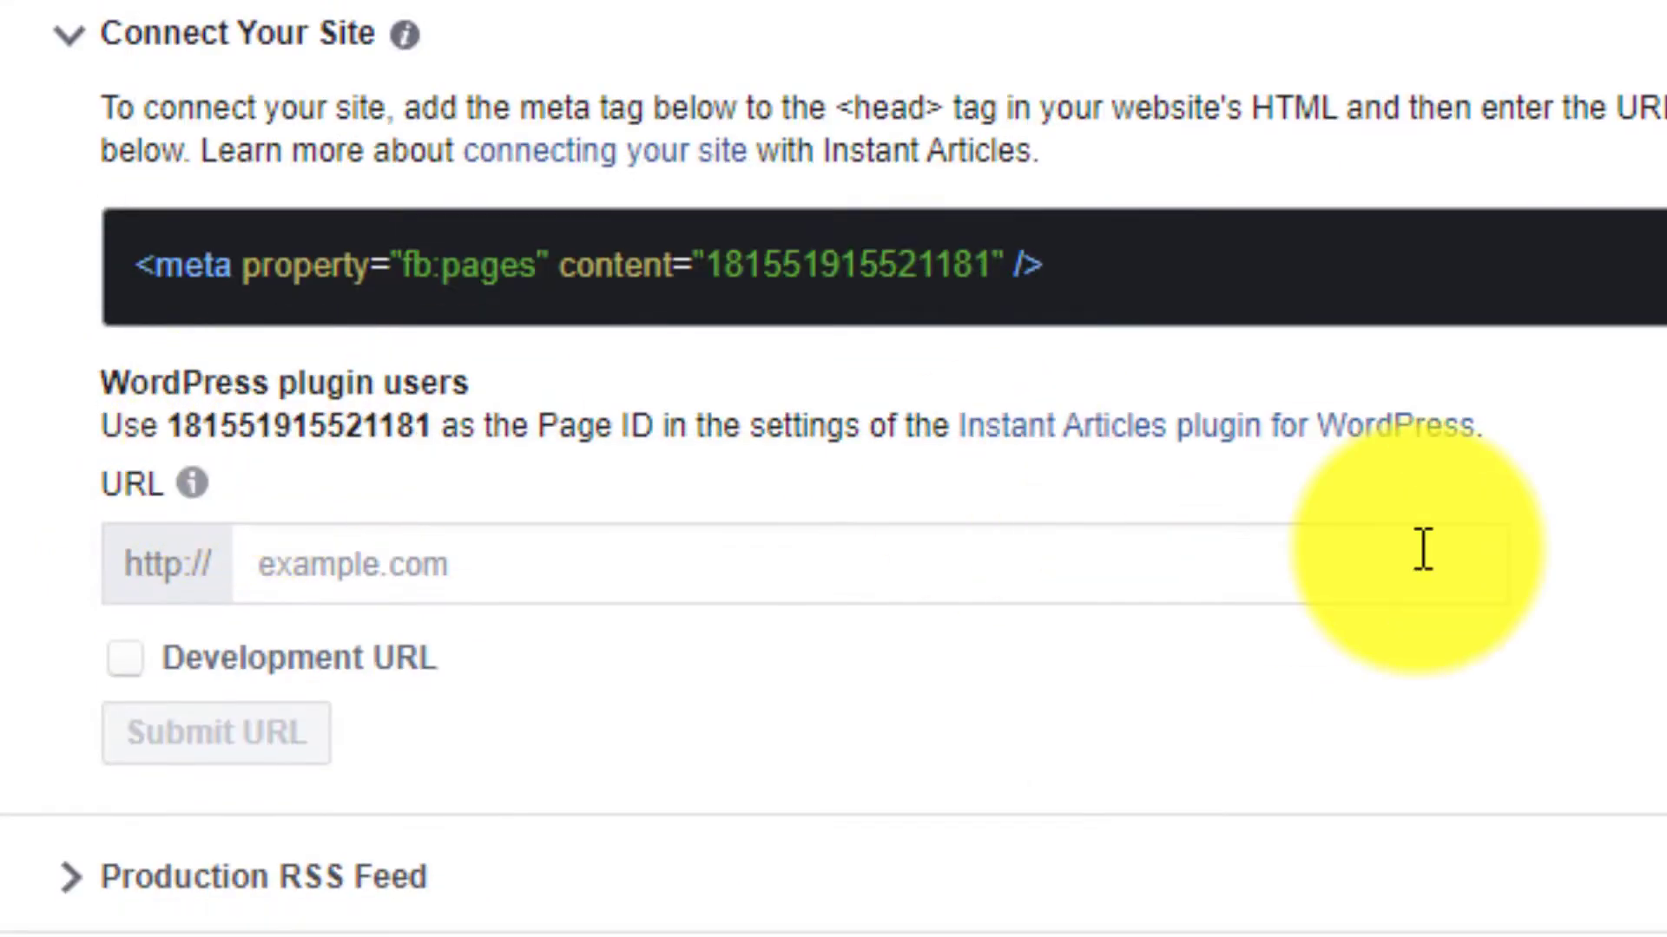
- Copy the fb:pages meta tag provided for connecting the site
triple_click(923, 268)
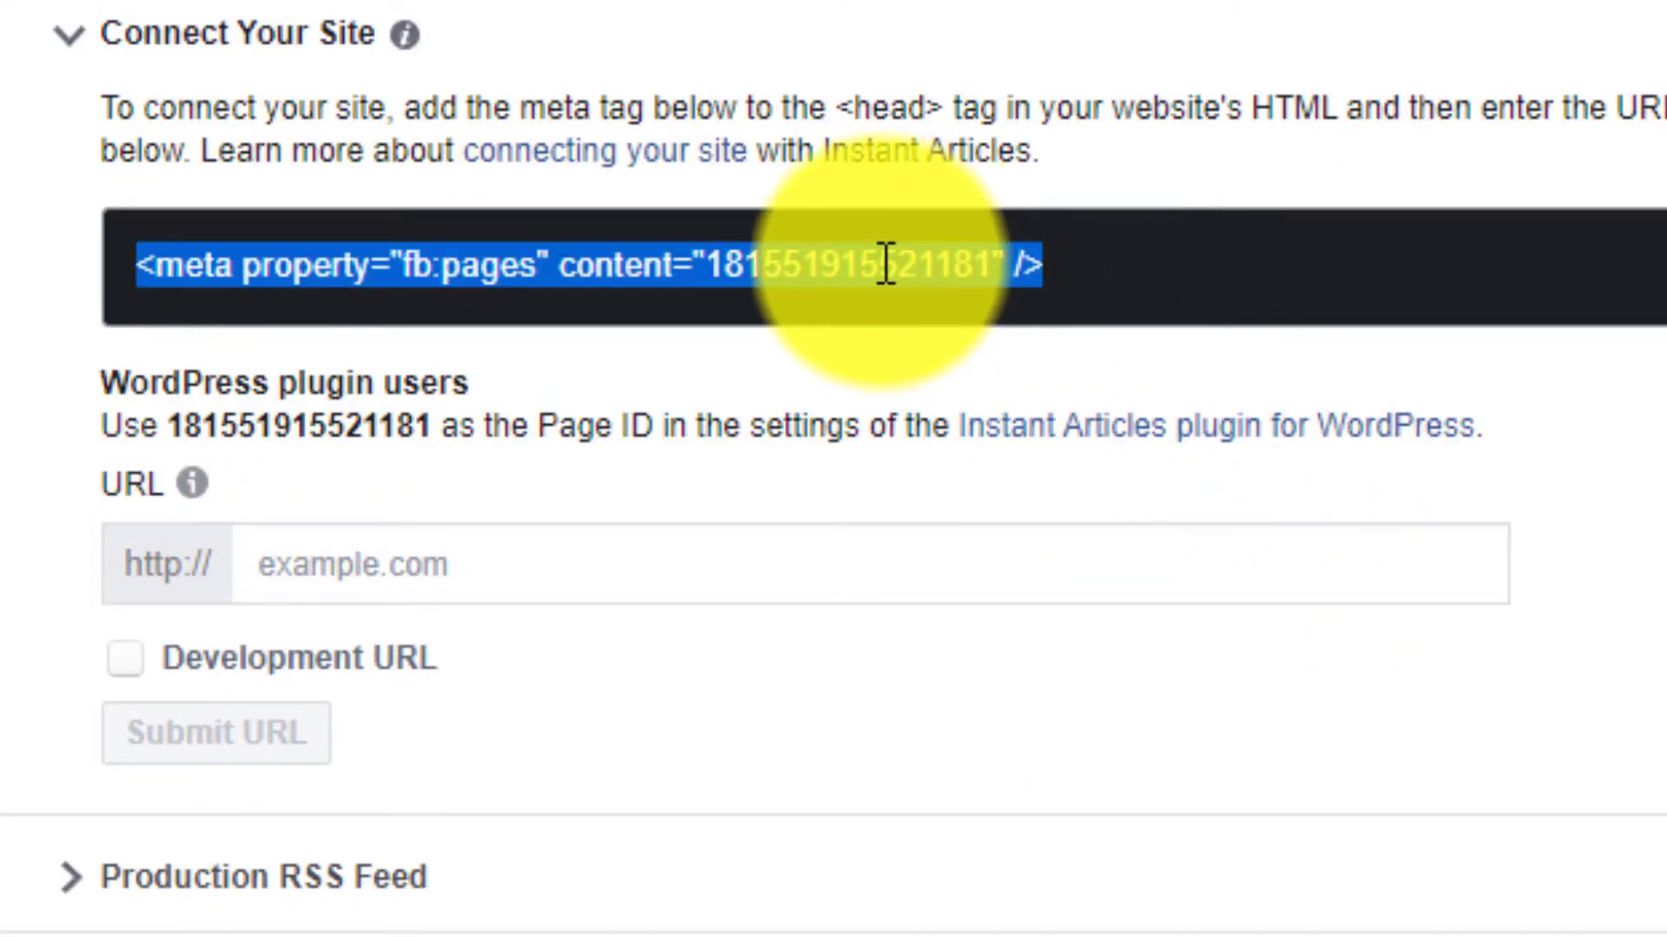
right_click(885, 263)
click(929, 318)
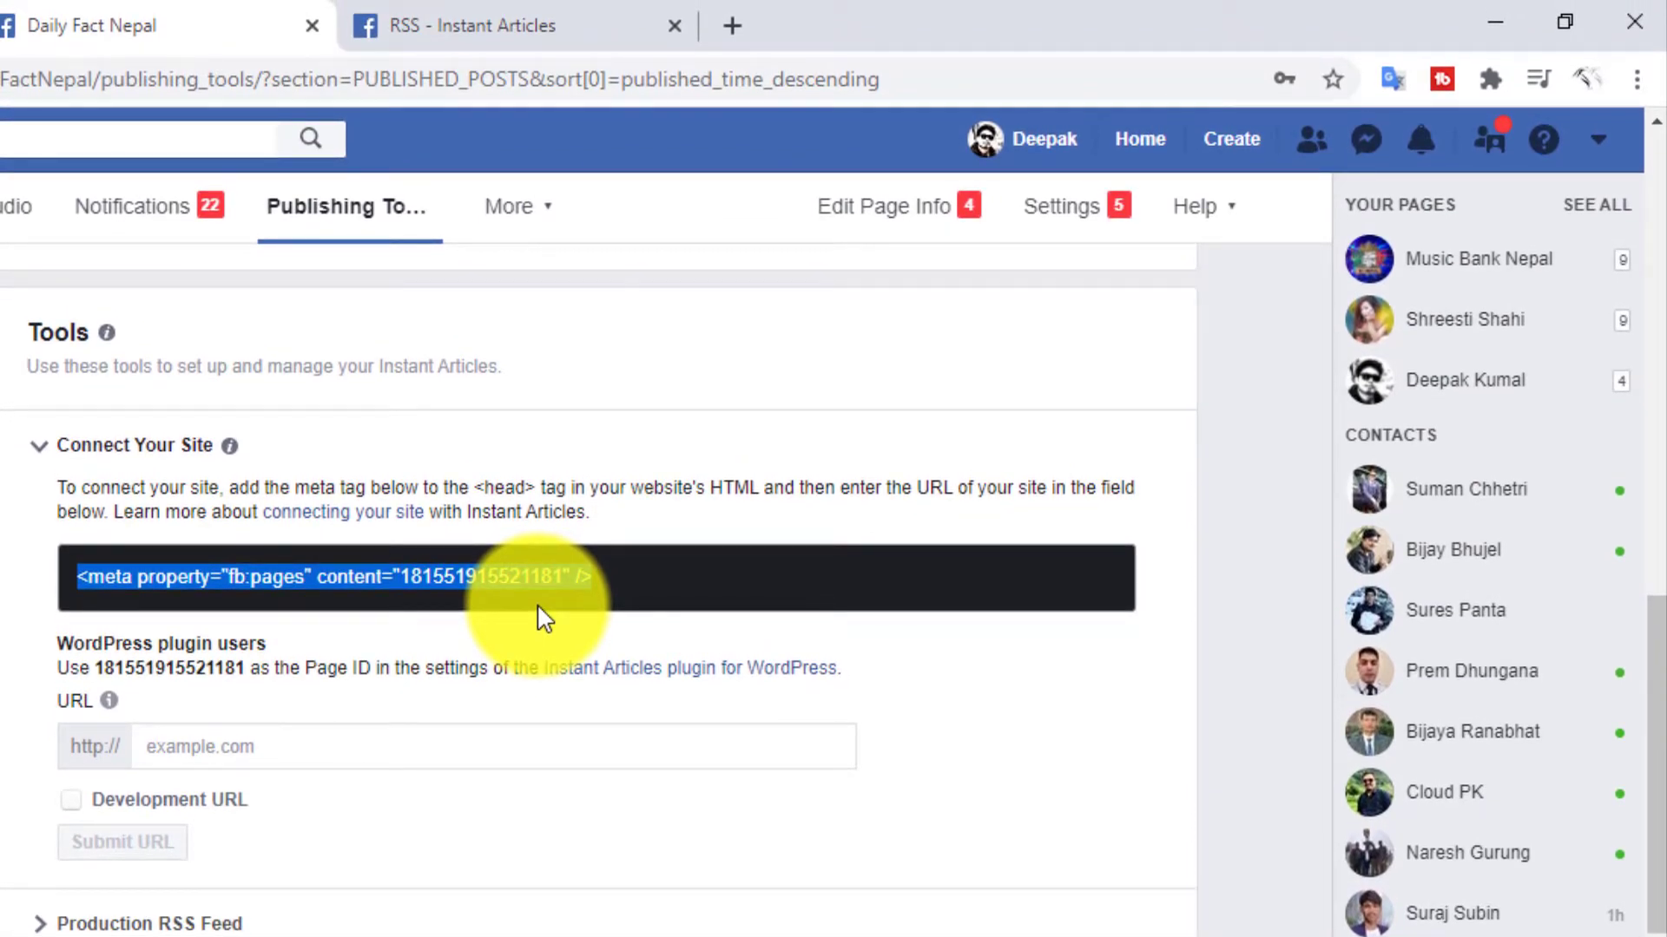
click(215, 747)
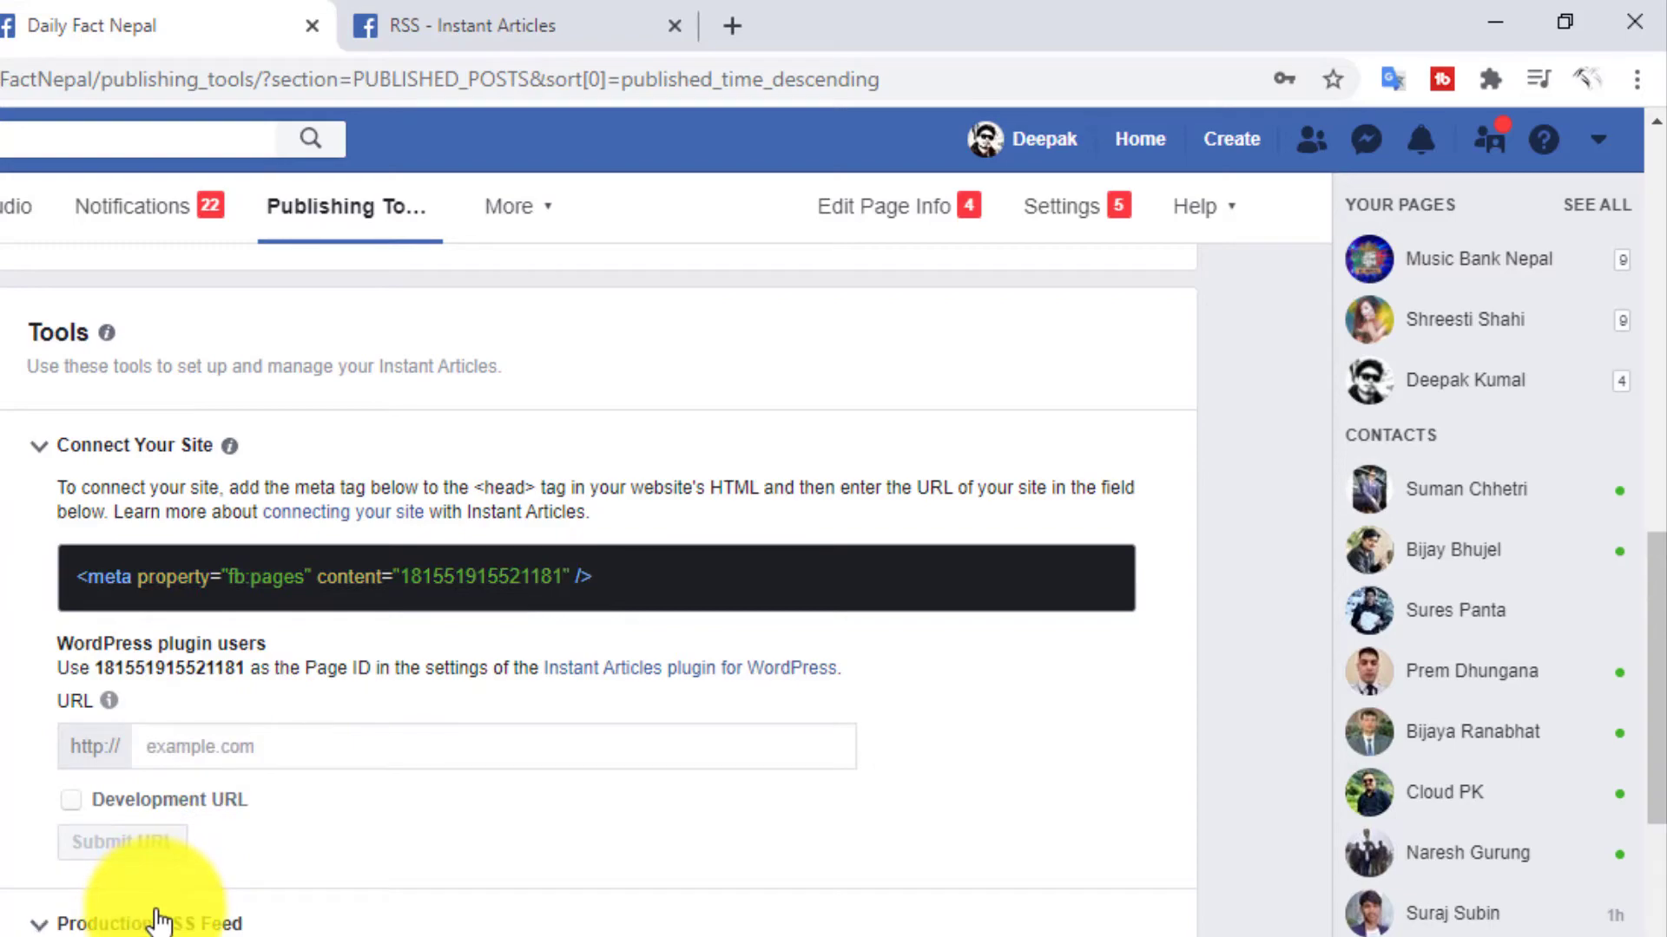
scroll(159, 920, down, 4)
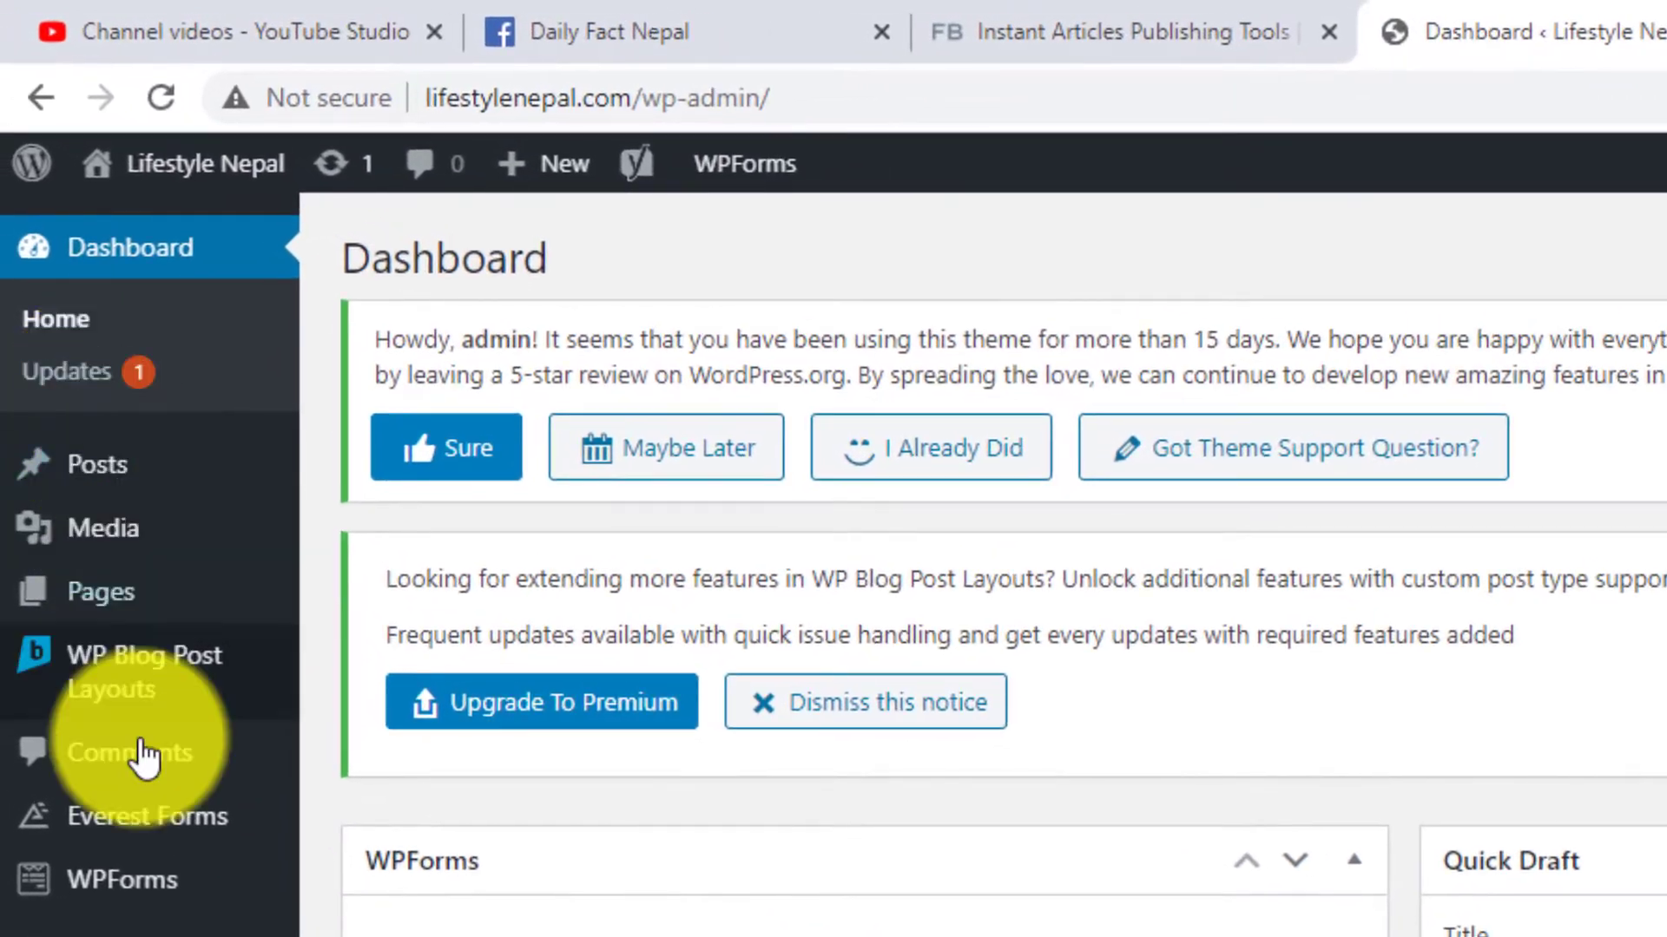
- Open the Instant Articles plugin settings in the WordPress dashboard and check the Facebook Page ID entry
scroll(143, 756, down, 5)
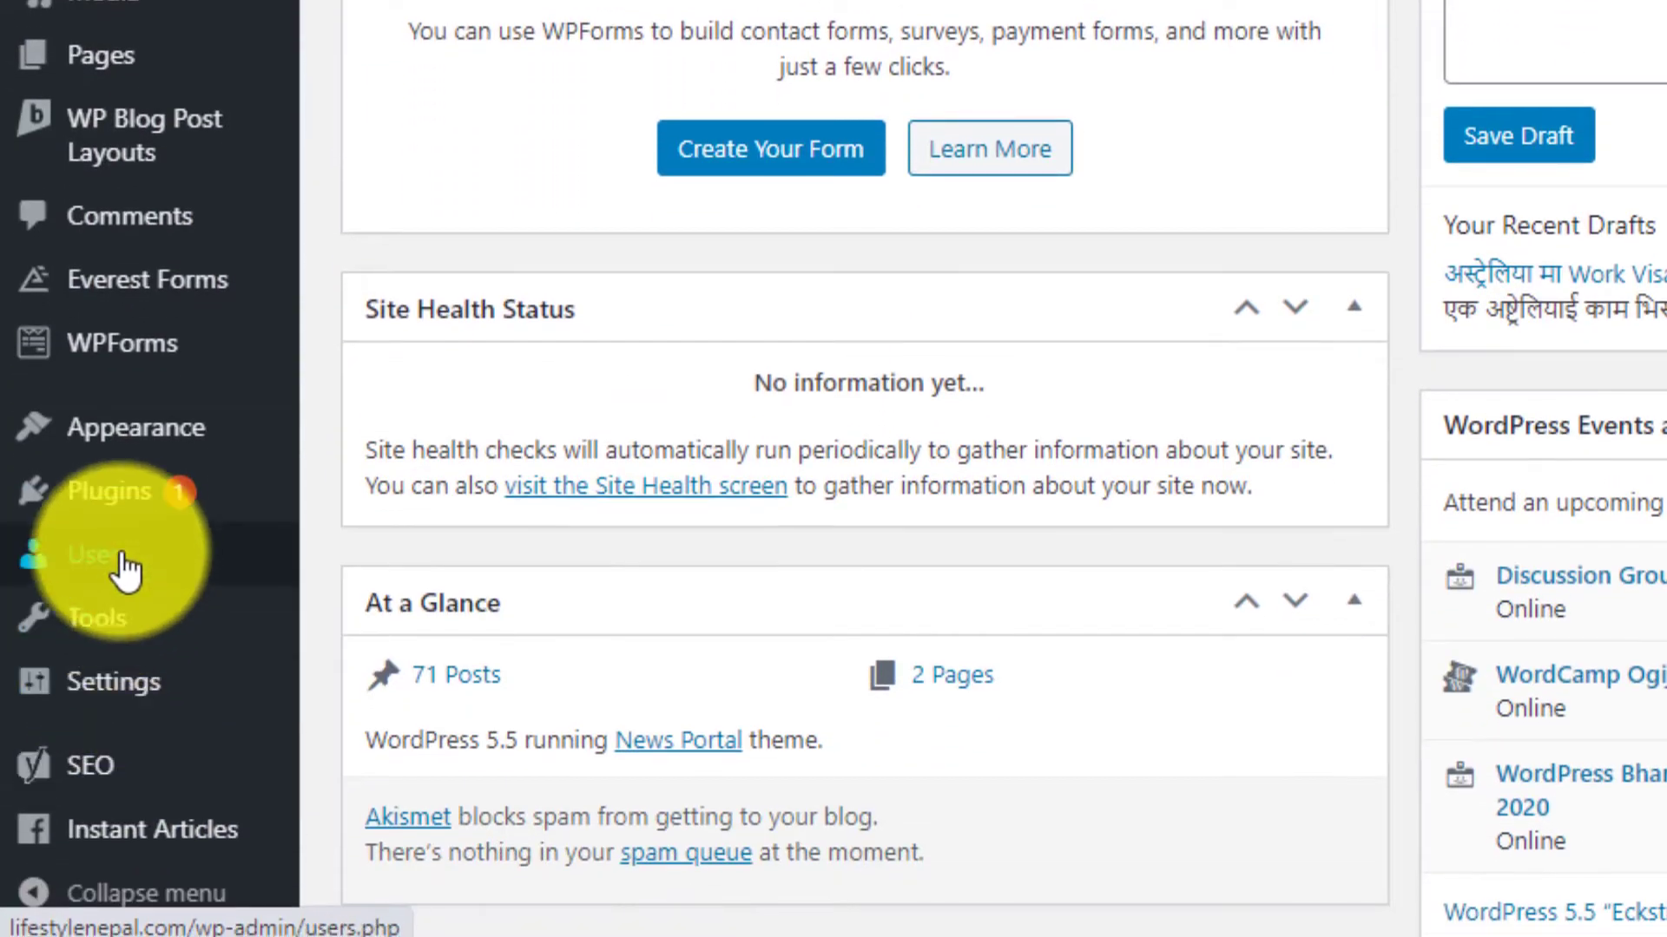
click(104, 826)
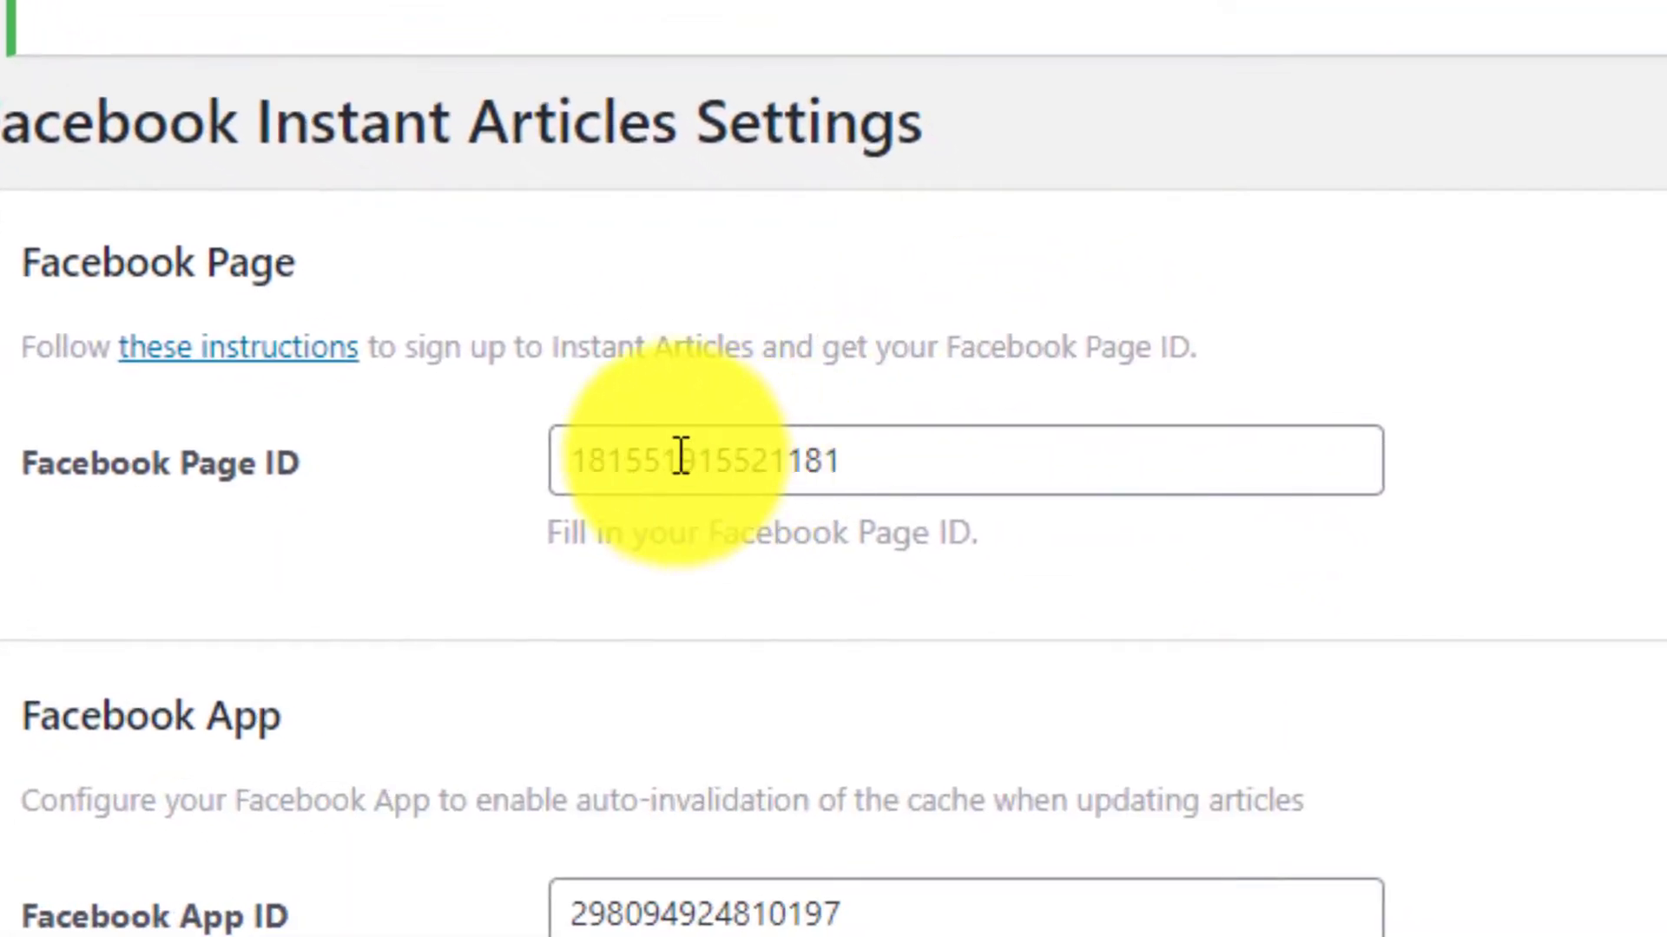
click(720, 473)
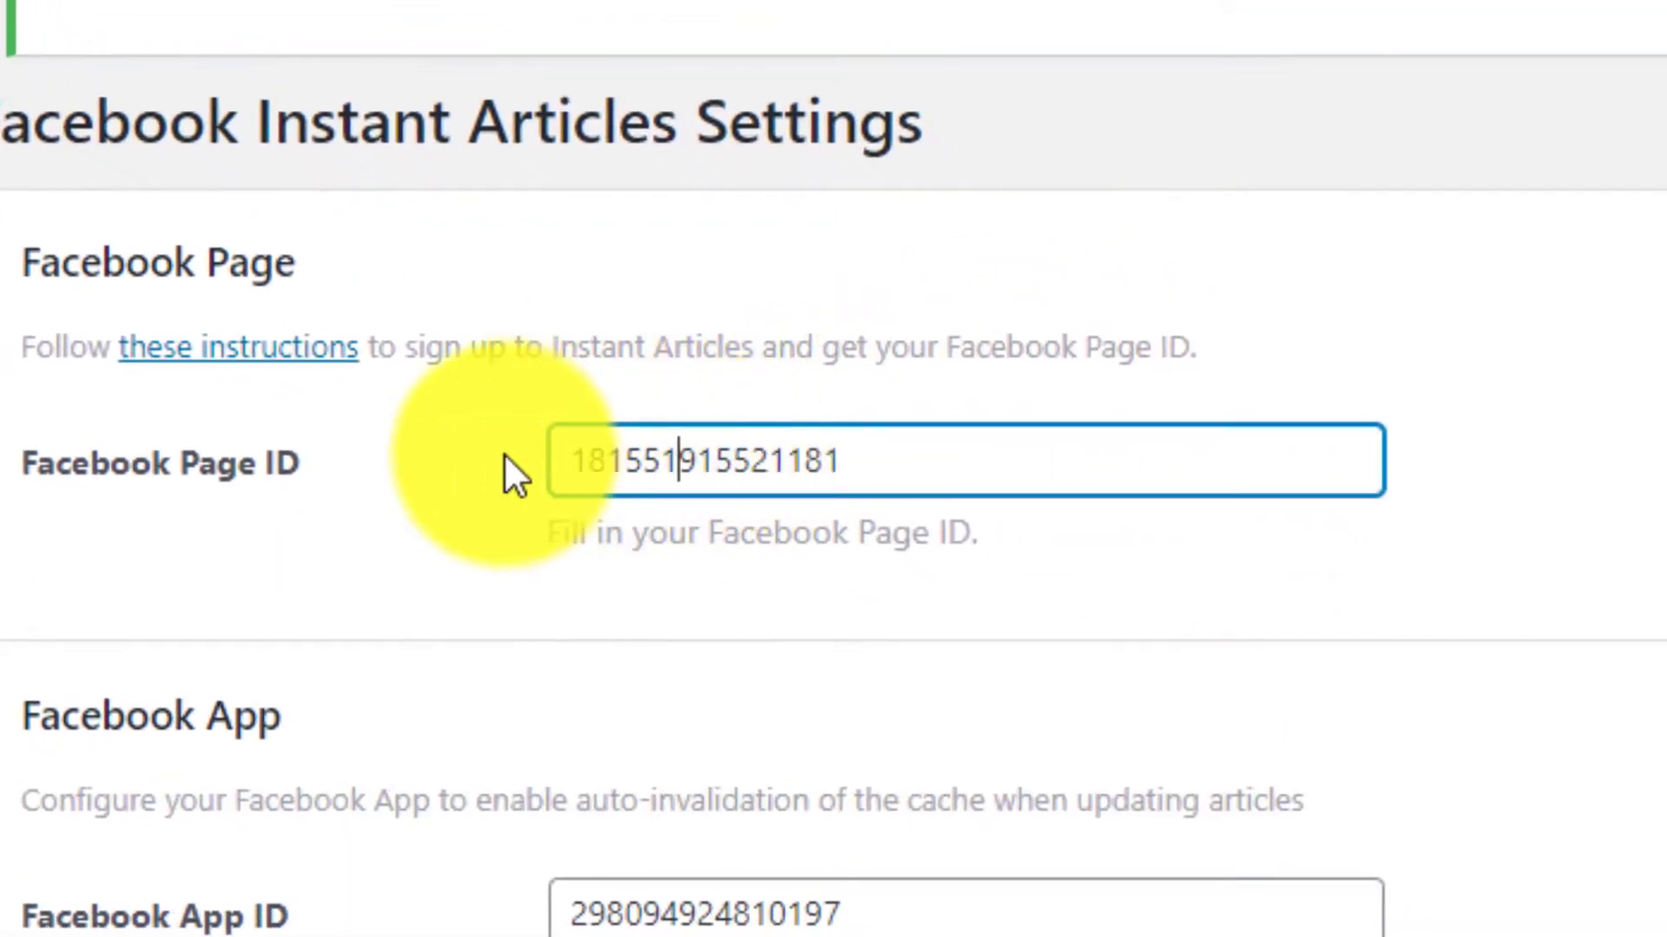
click(619, 471)
click(960, 450)
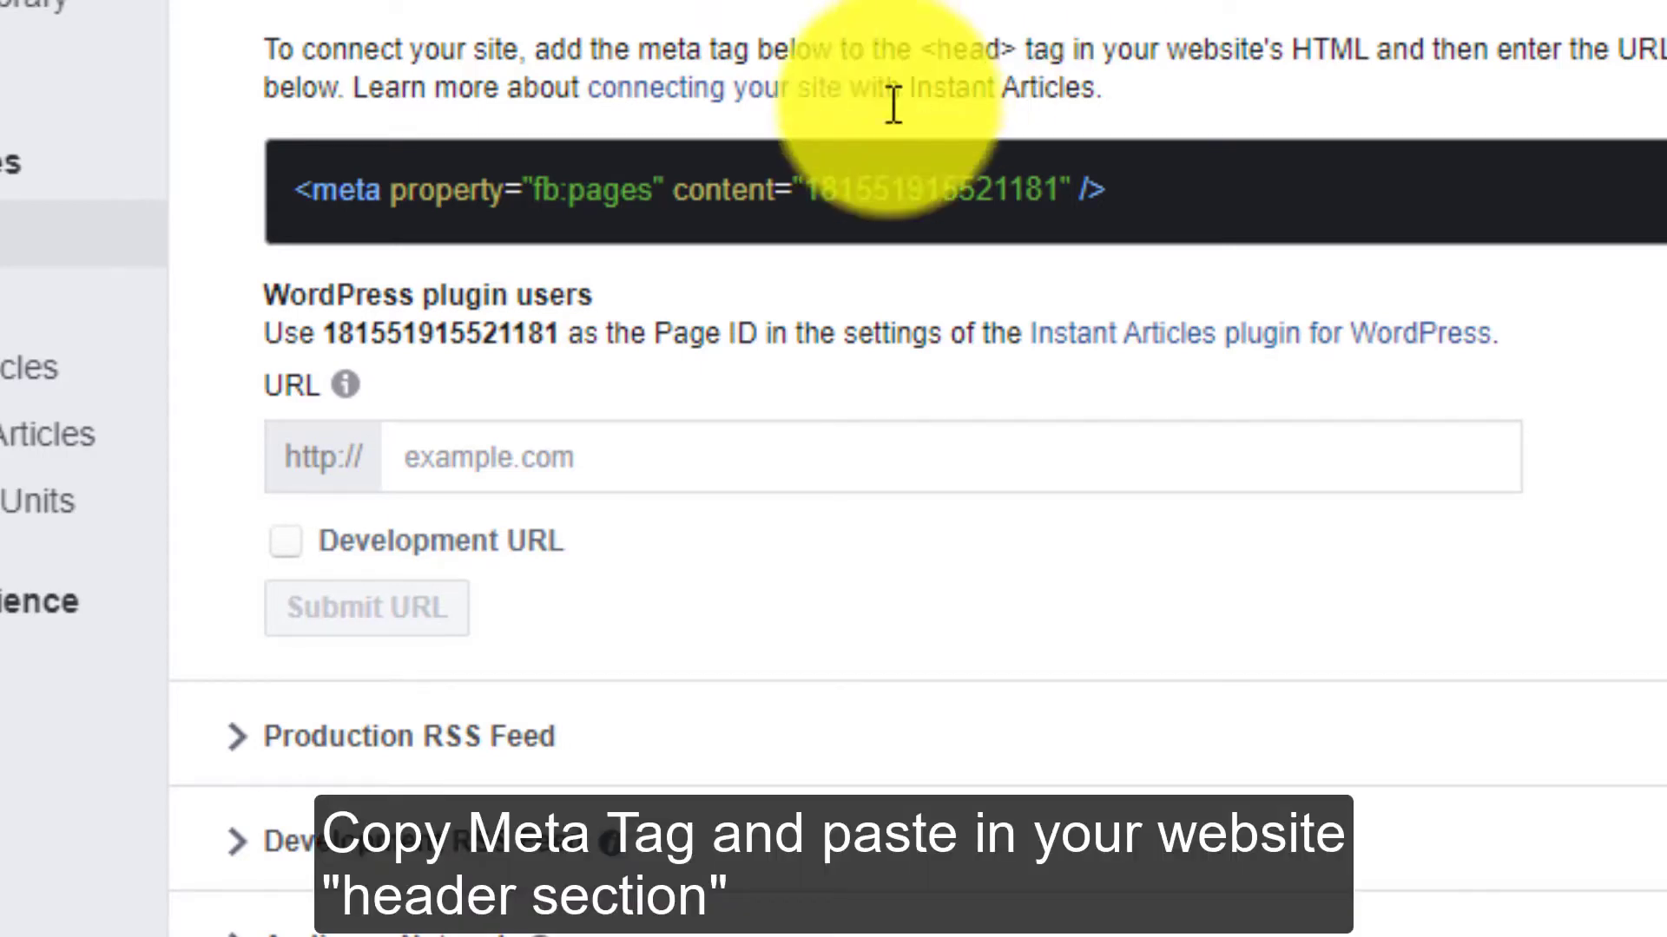
- Copy the fb:pages meta tag from Connect Your Site again and highlight the instruction about adding it to the website's <head> tag
triple_click(723, 181)
right_click(733, 186)
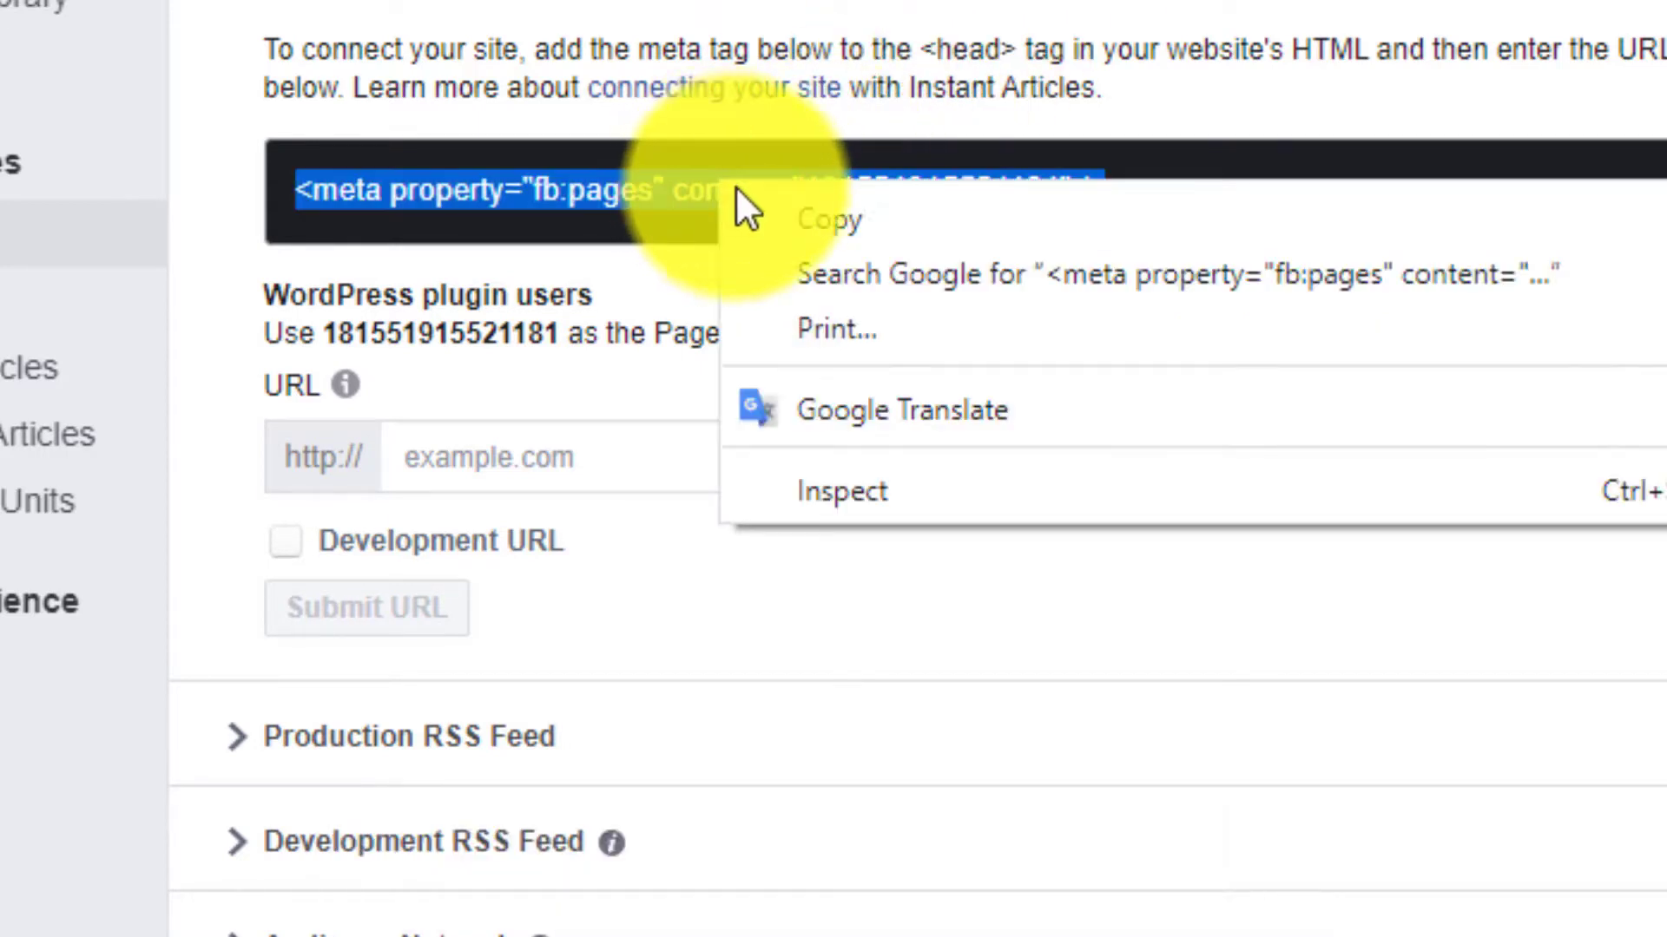
click(831, 216)
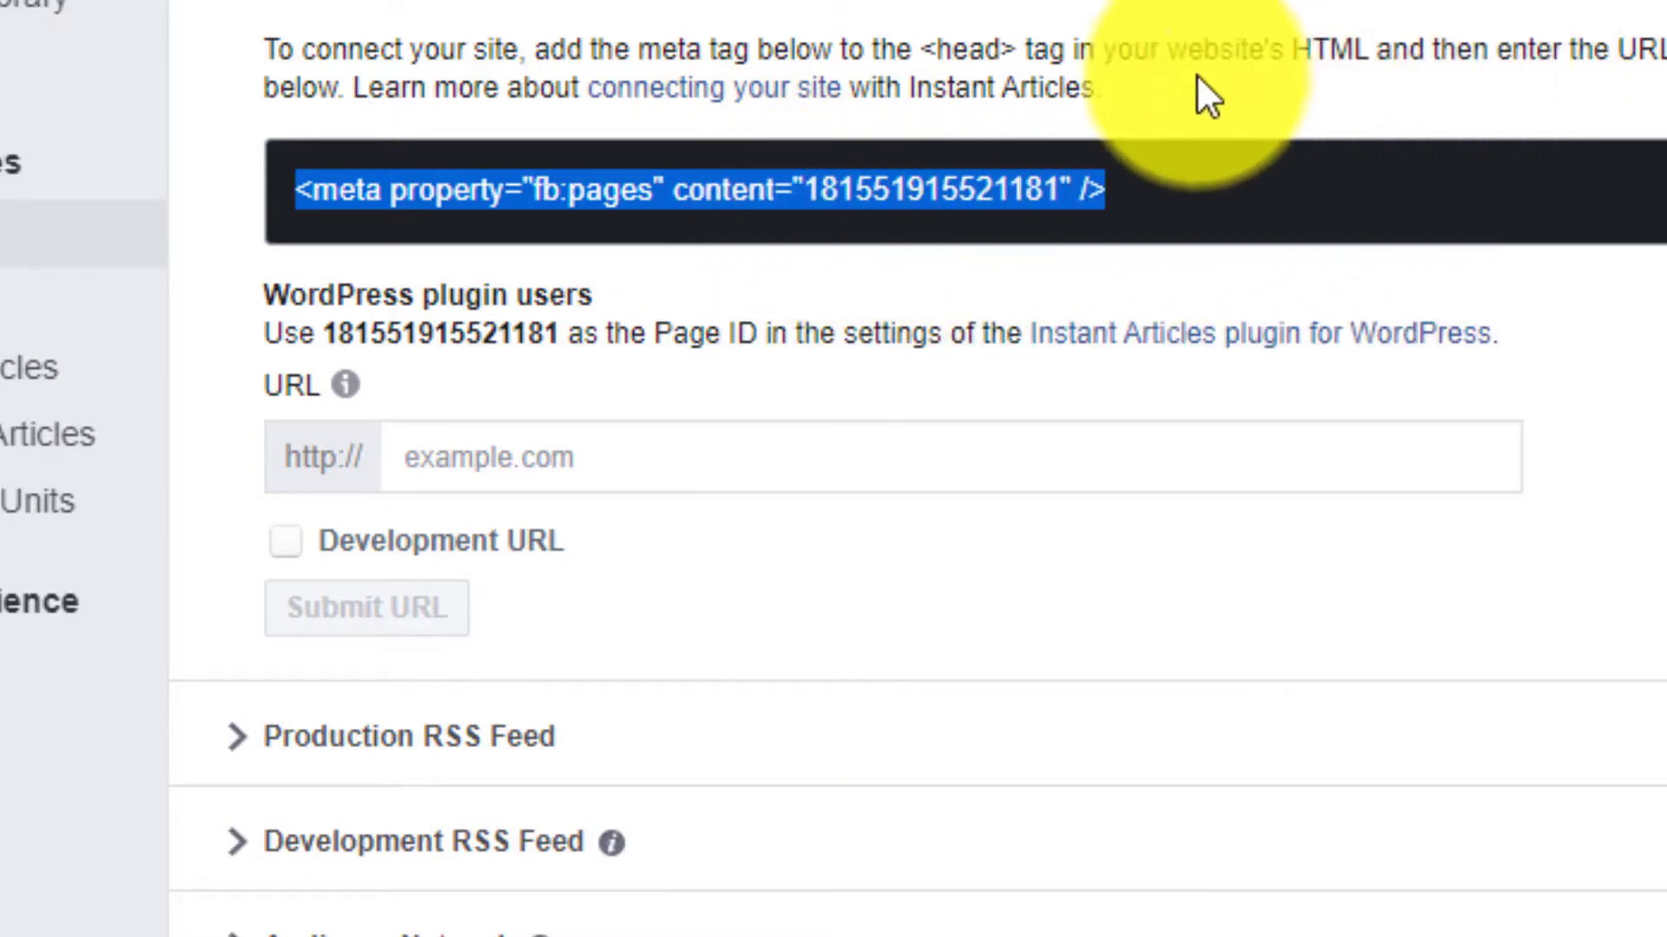
click(923, 45)
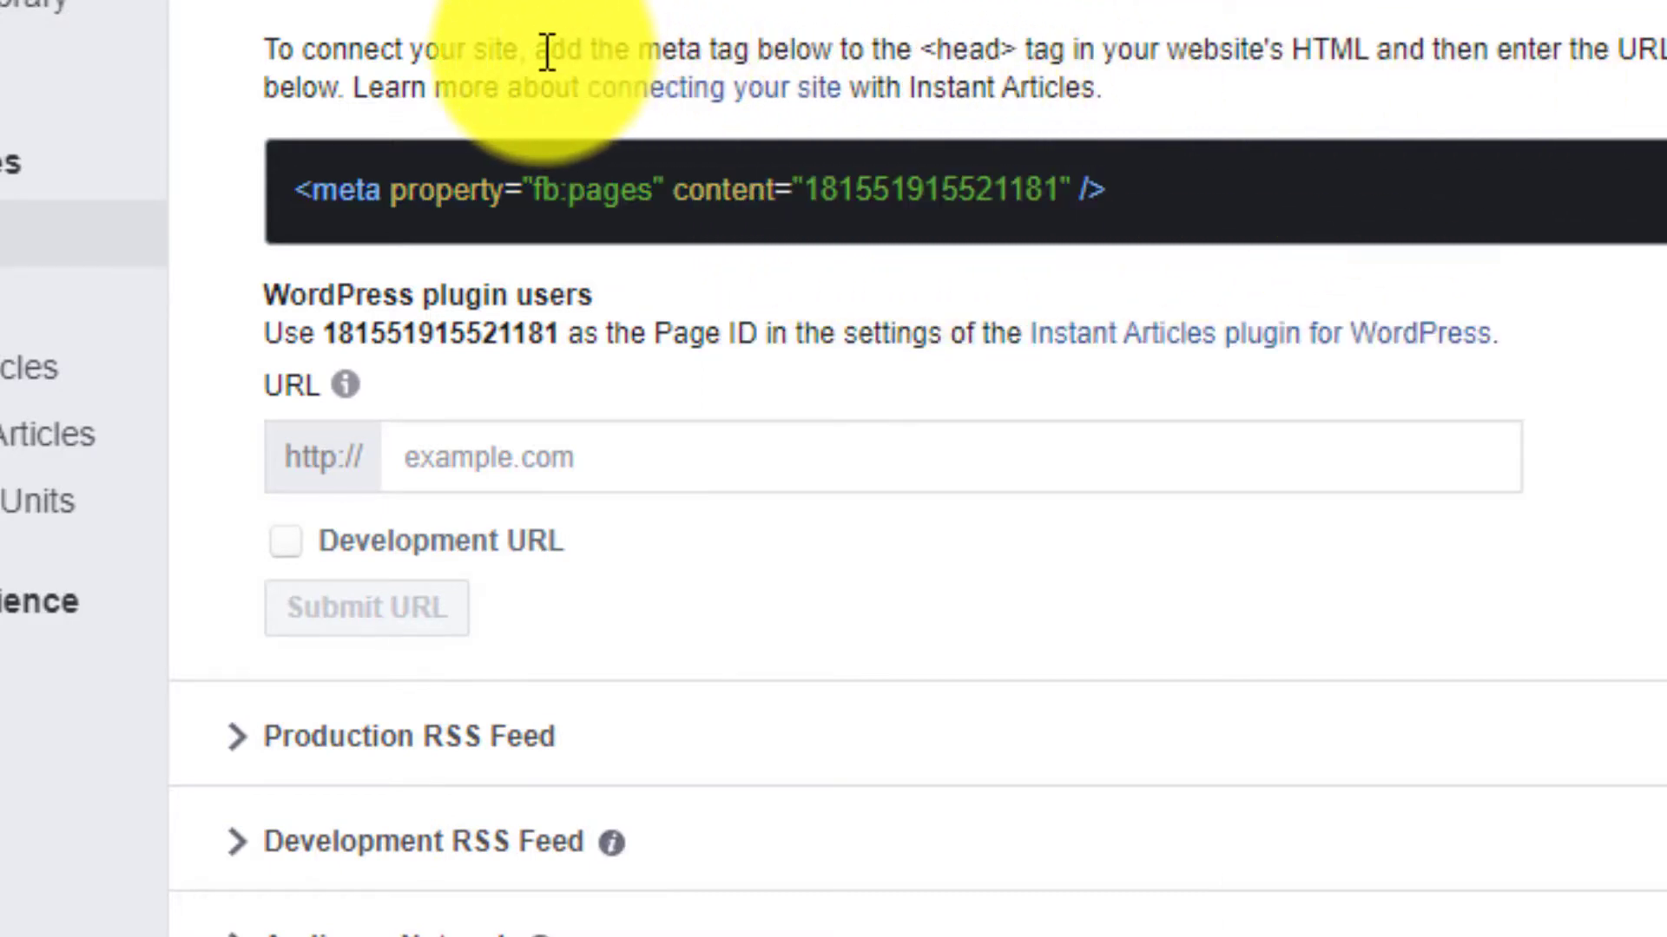
drag(540, 51, 1658, 49)
click(1662, 65)
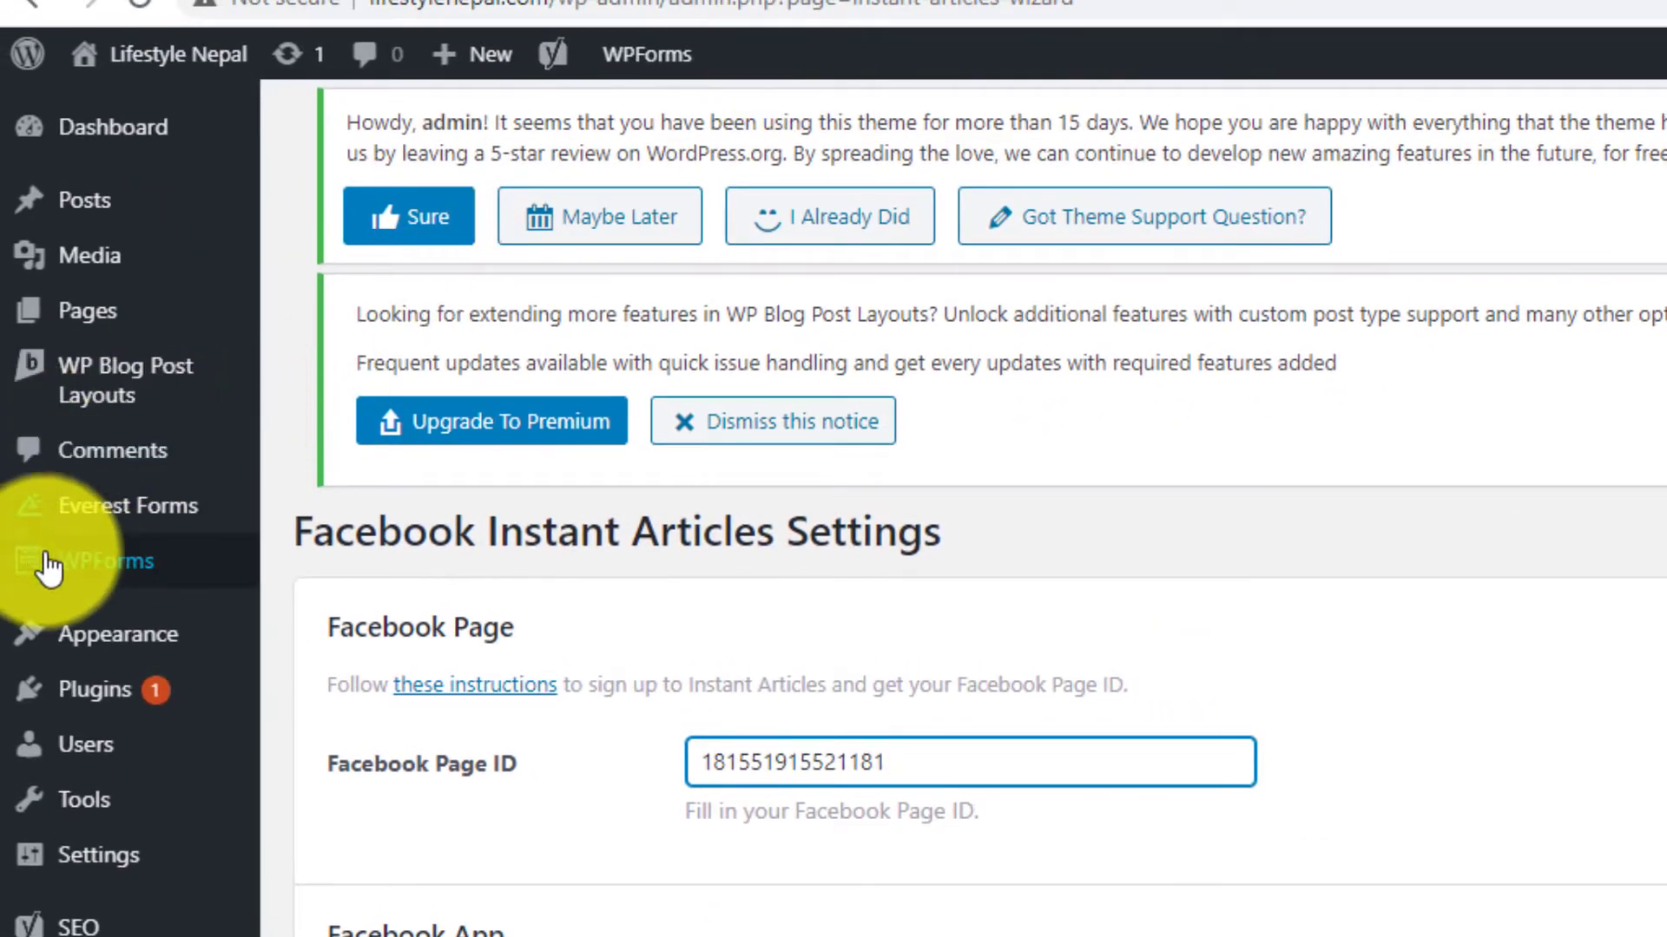
- Open the Theme Header file (header.php) of the News Portal theme in the WordPress Theme Editor
mouse_move(130, 646)
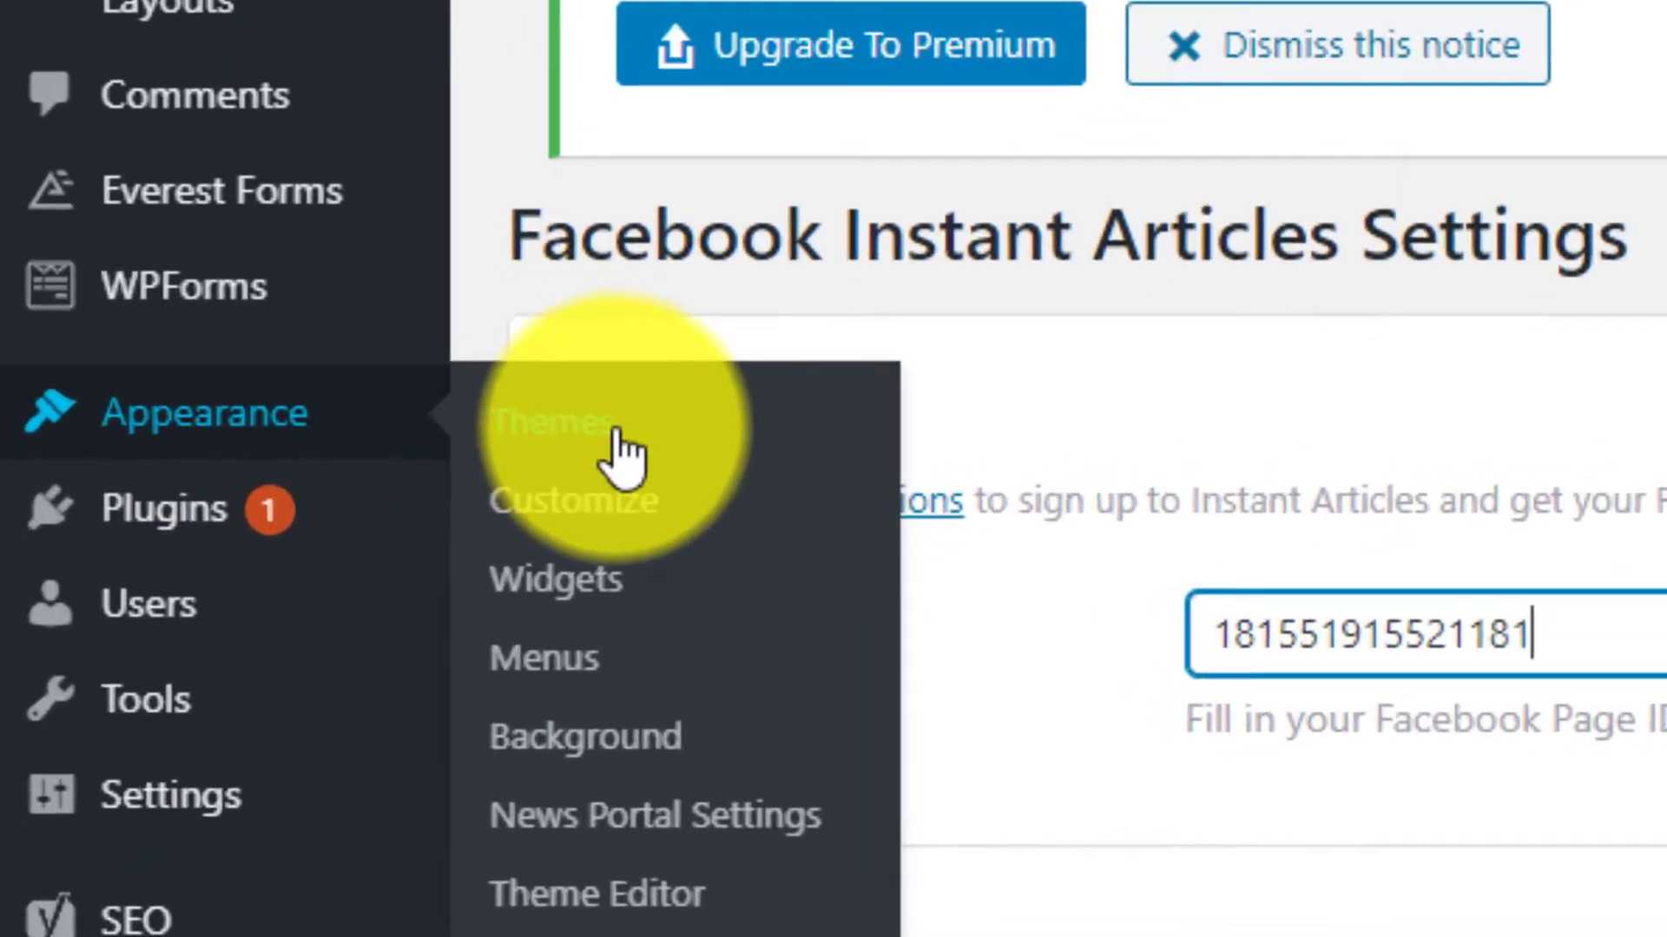
click(686, 907)
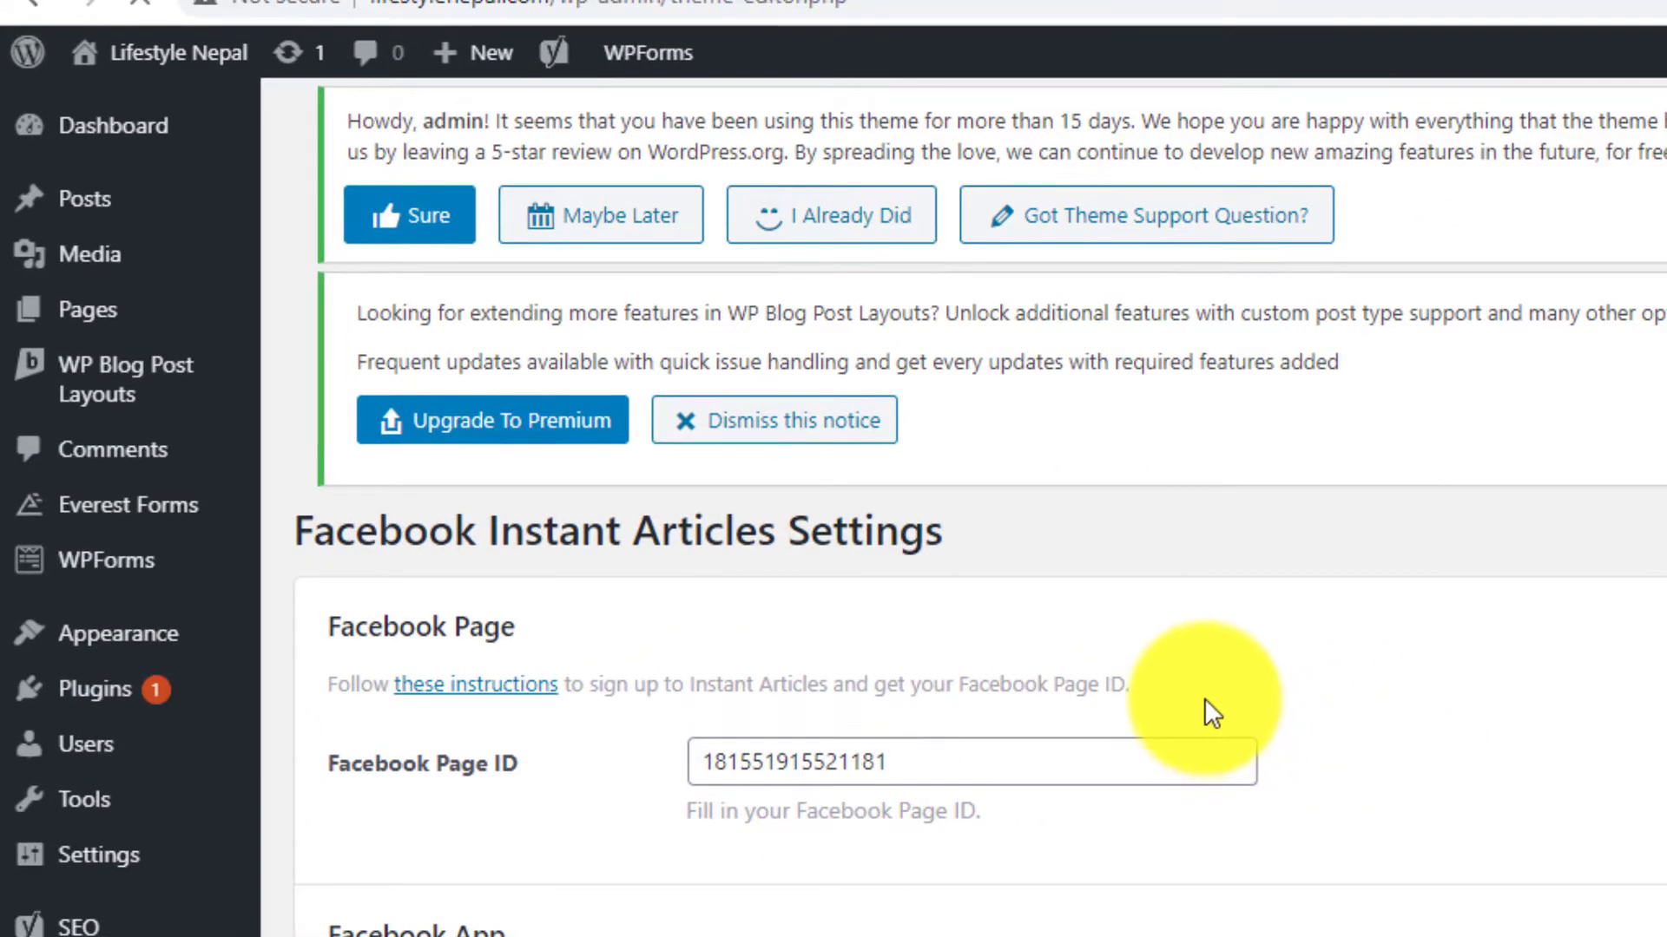
scroll(964, 520, down, 4)
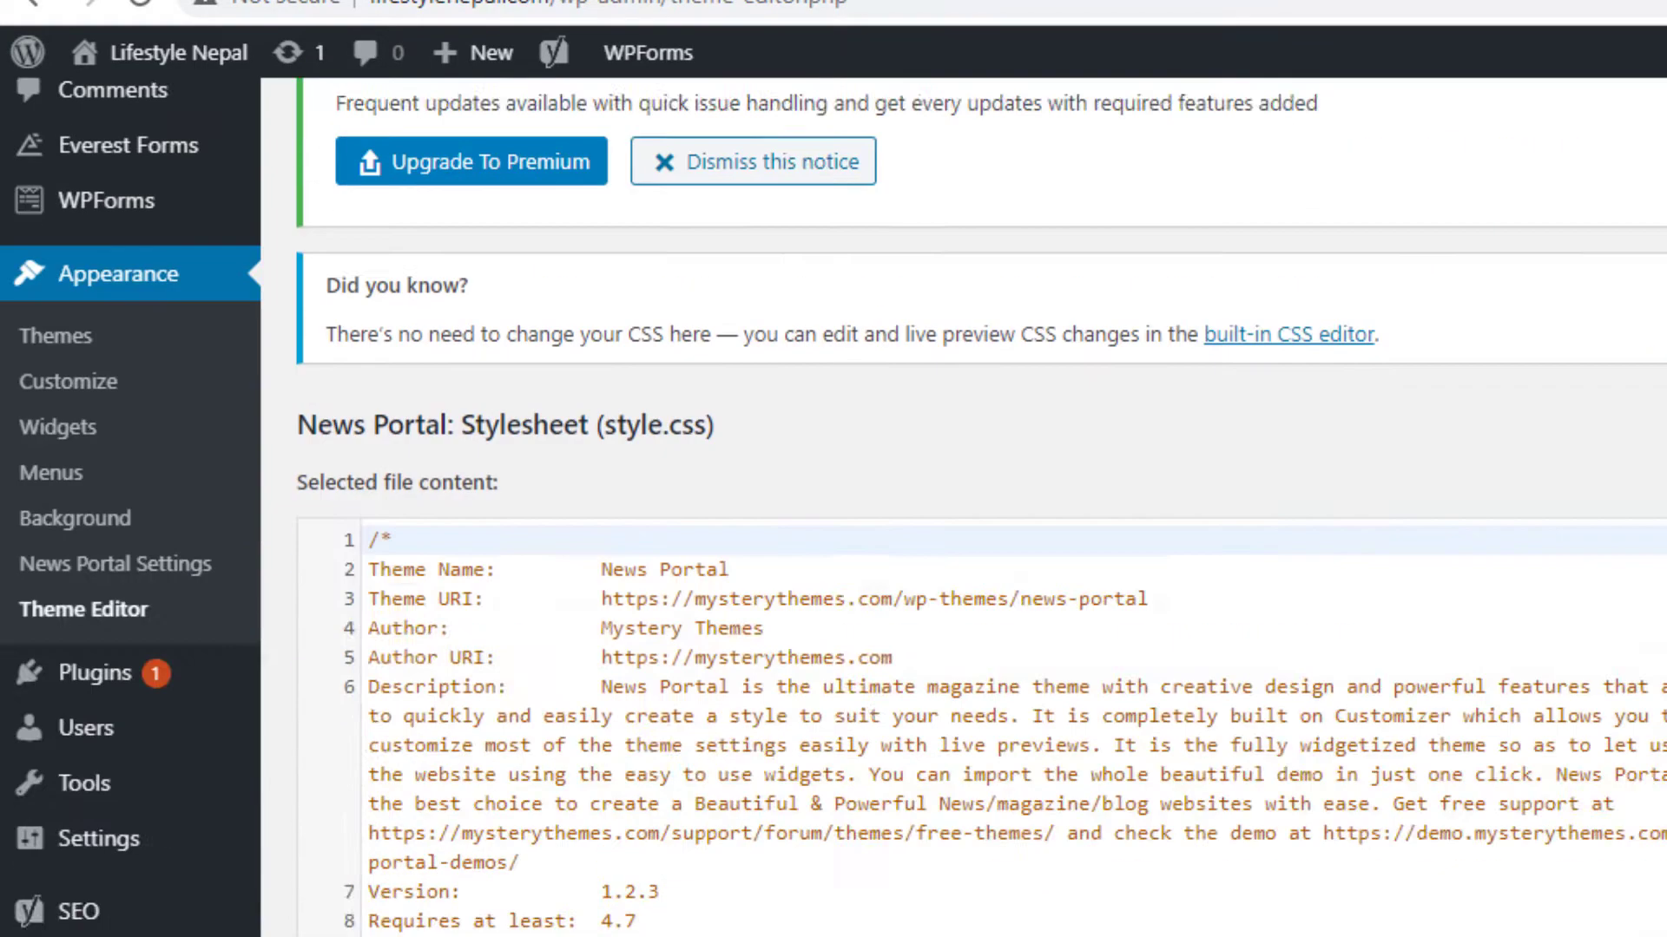
scroll(1641, 659, down, 2)
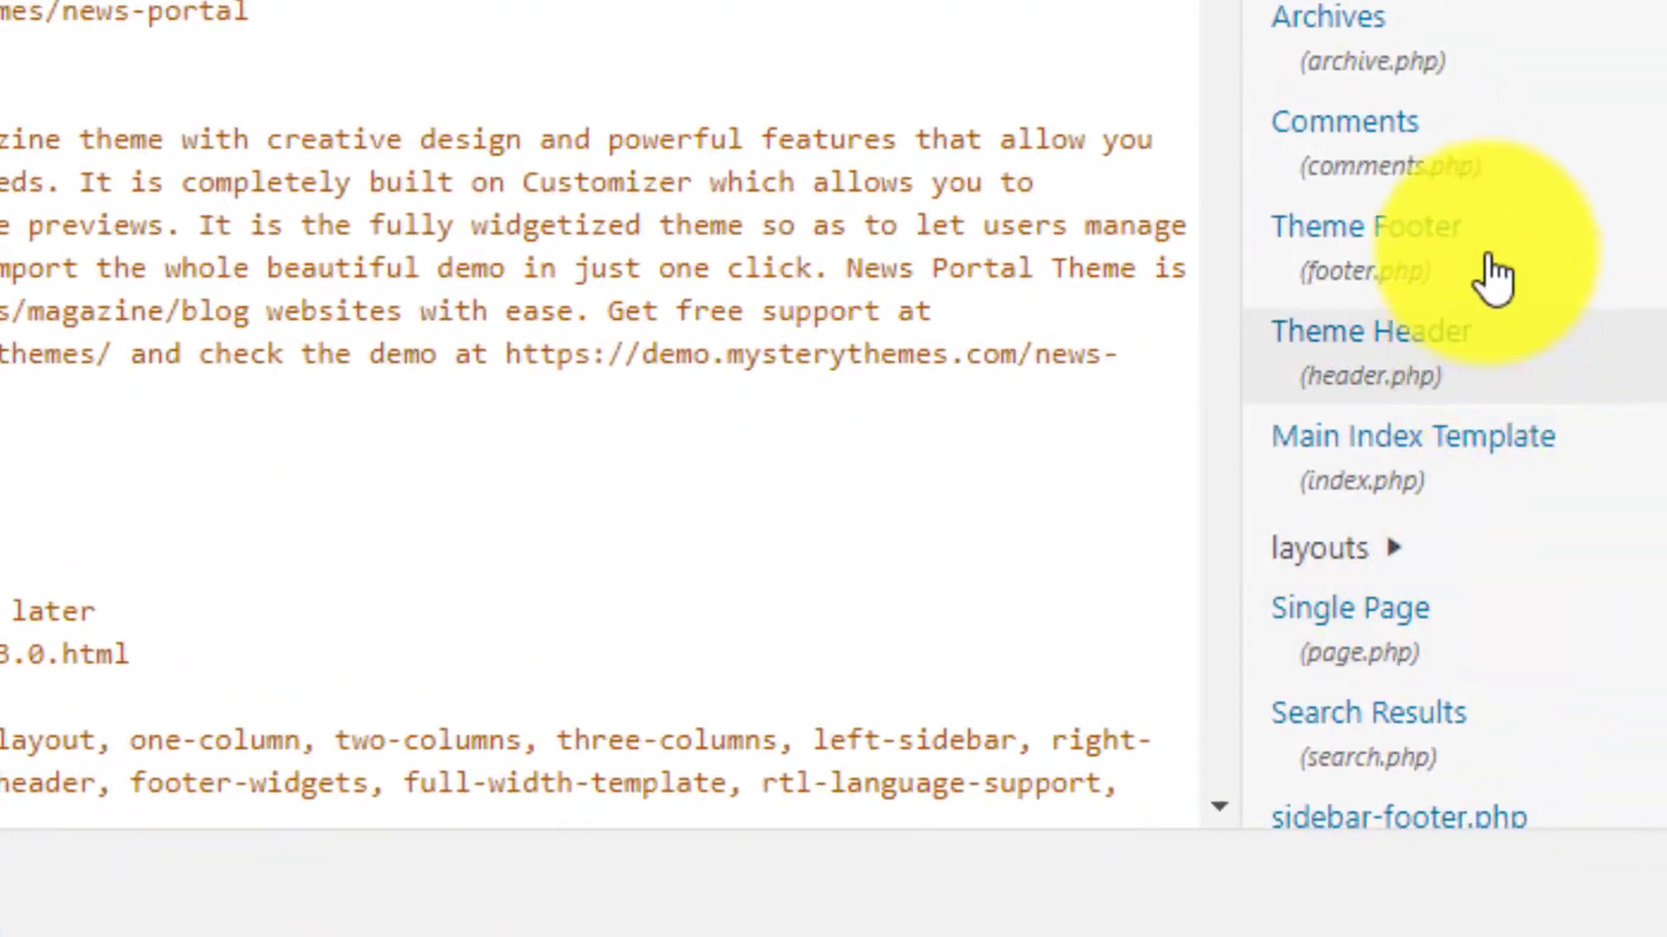
scroll(1428, 642, down, 2)
scroll(1424, 660, down, 5)
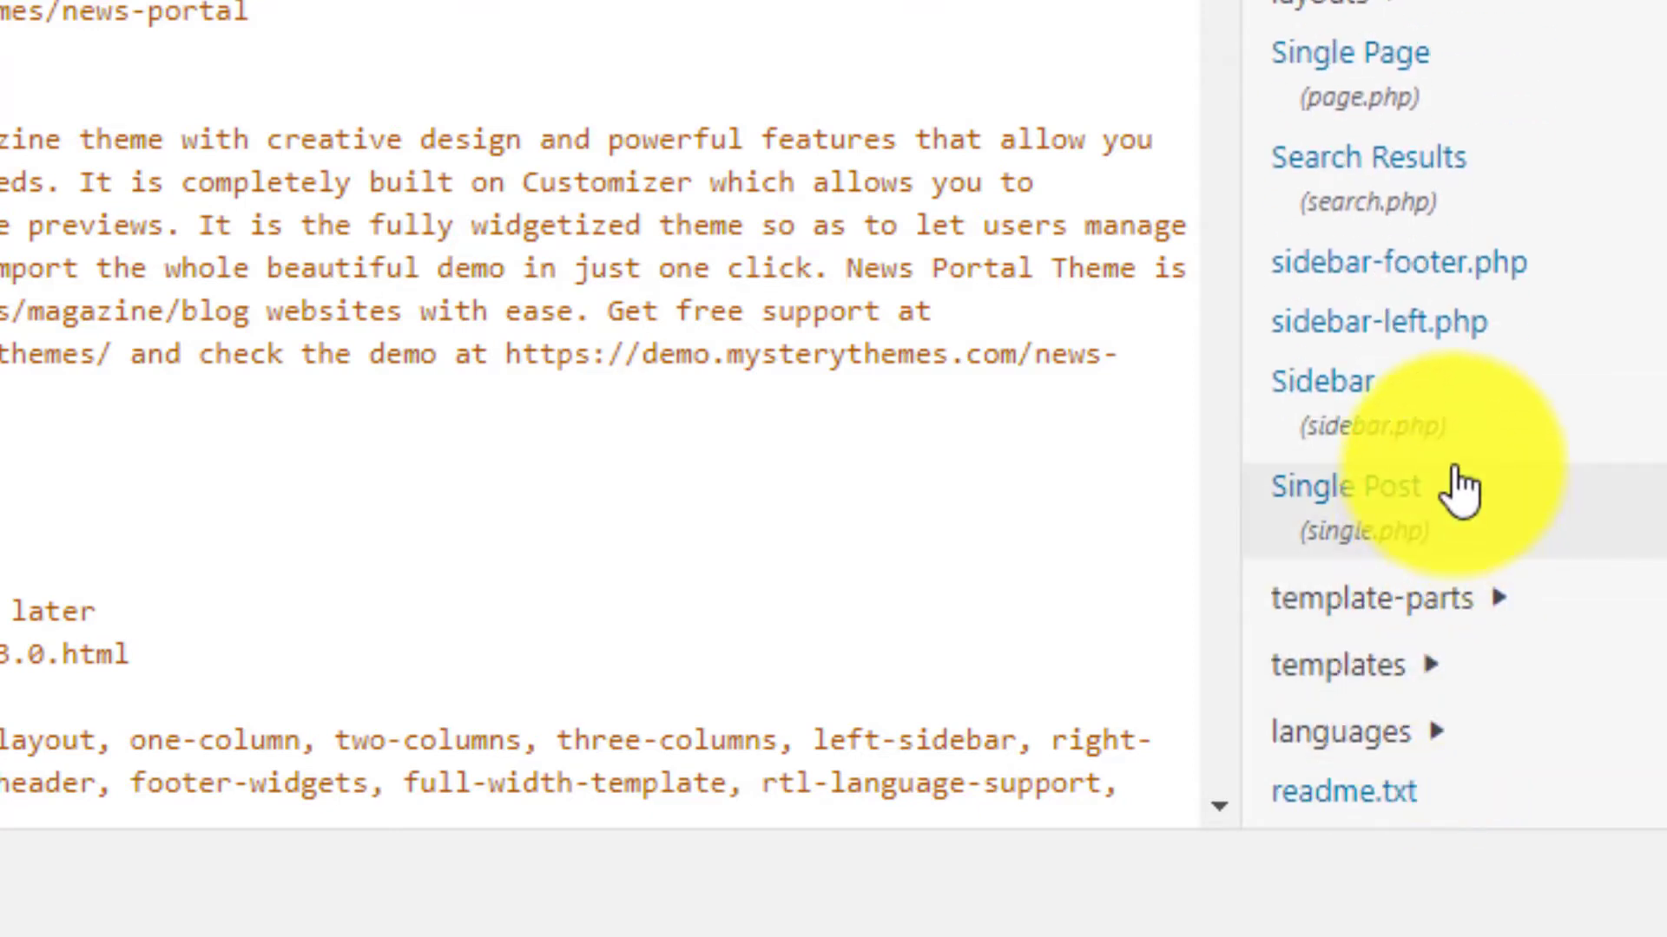
scroll(1458, 488, up, 6)
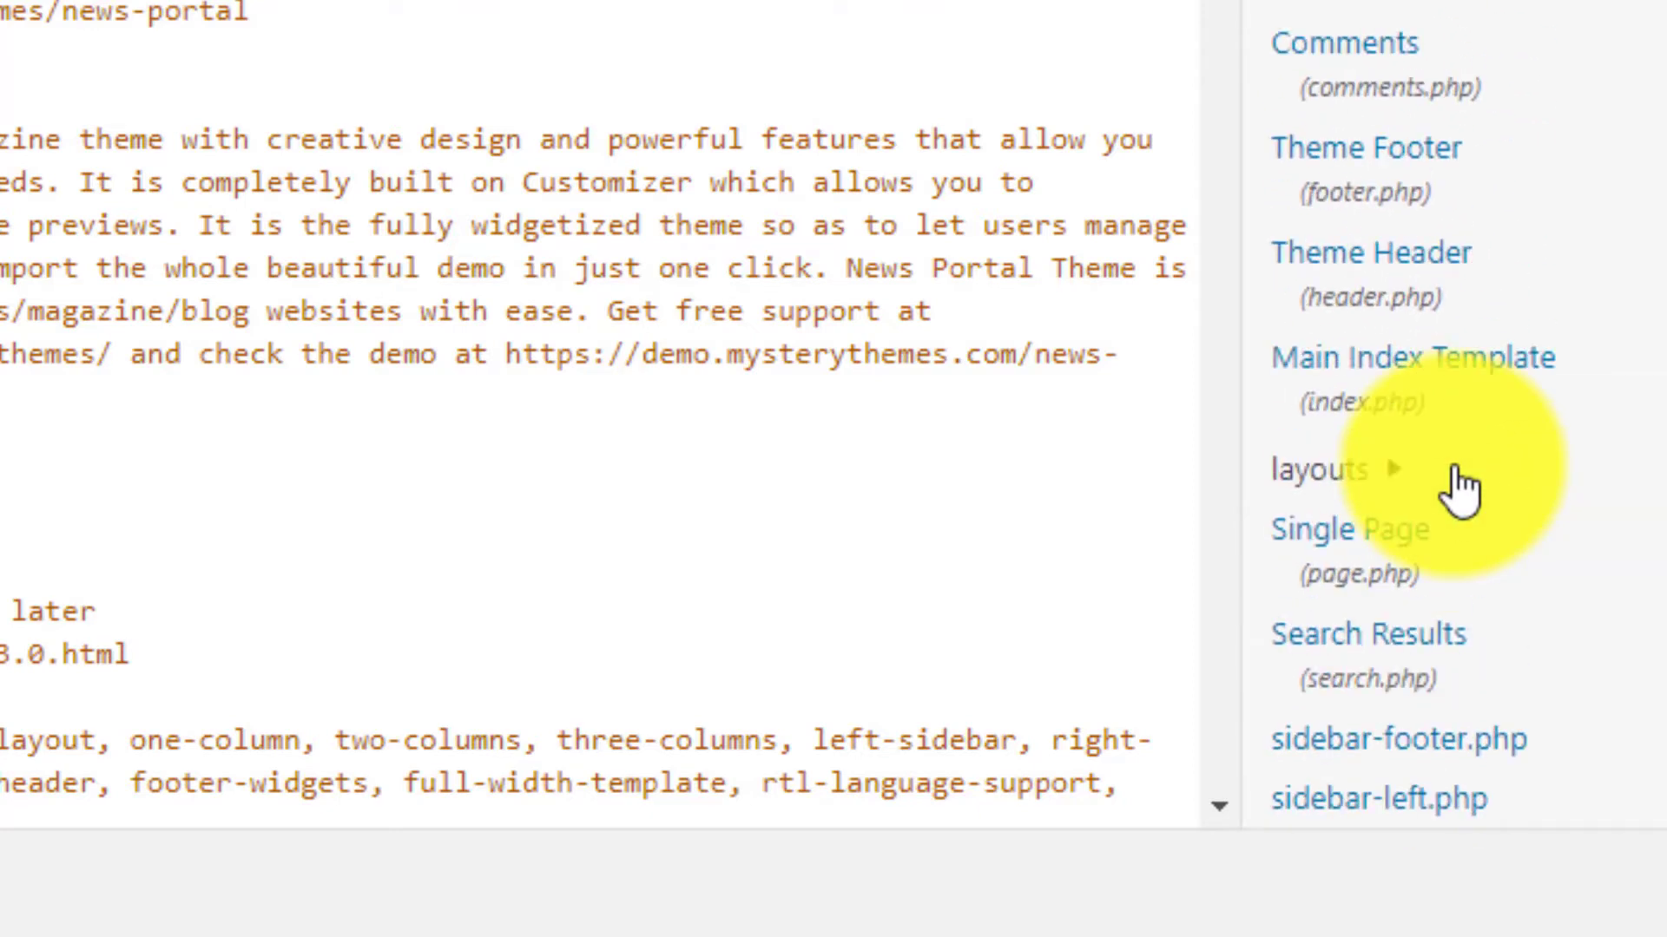
click(1463, 301)
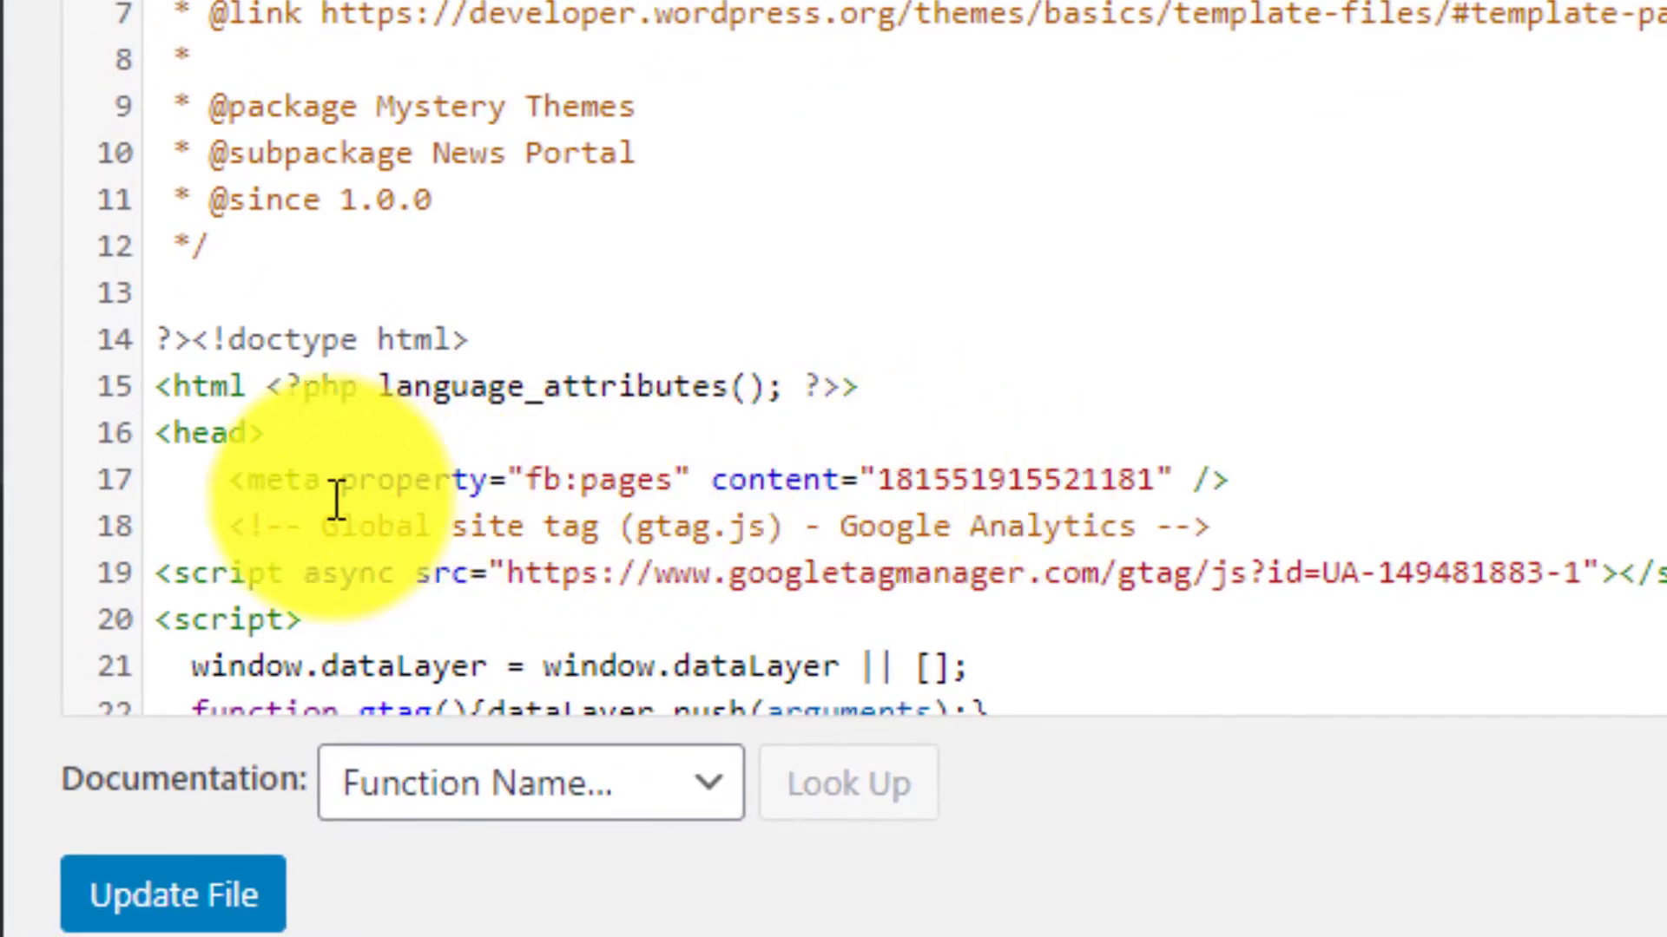
- Place the fb:pages meta tag without indentation on line 17, directly below <head>, and update header.php
click(227, 491)
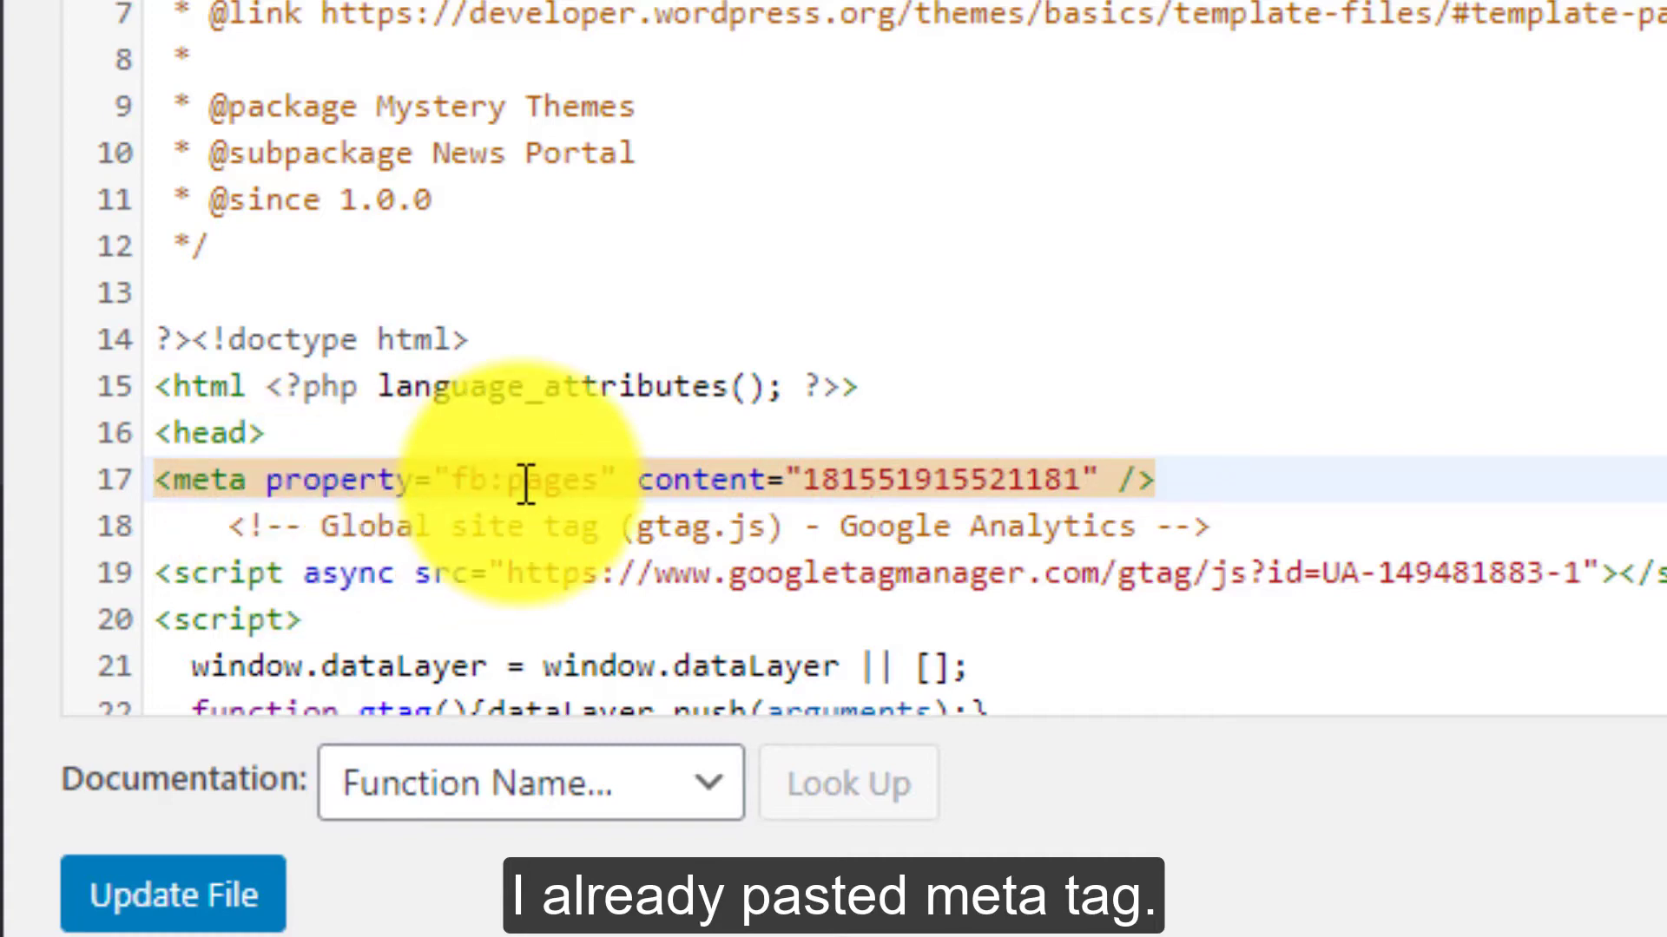
scroll(503, 538, down, 4)
click(208, 903)
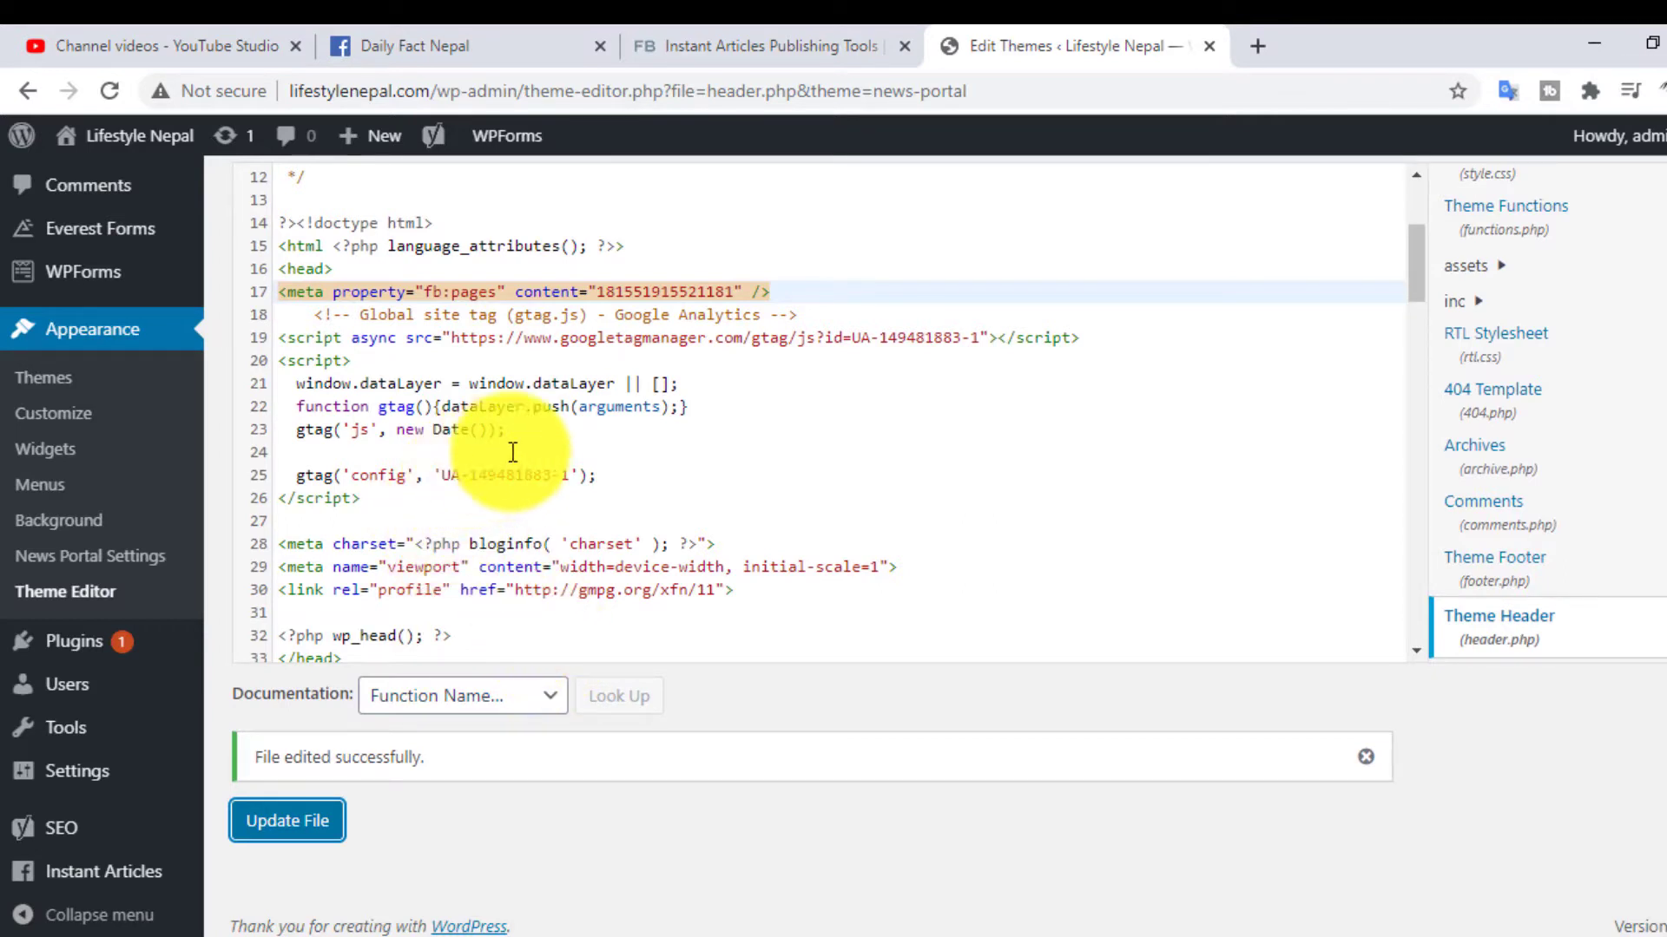
click(594, 406)
click(424, 430)
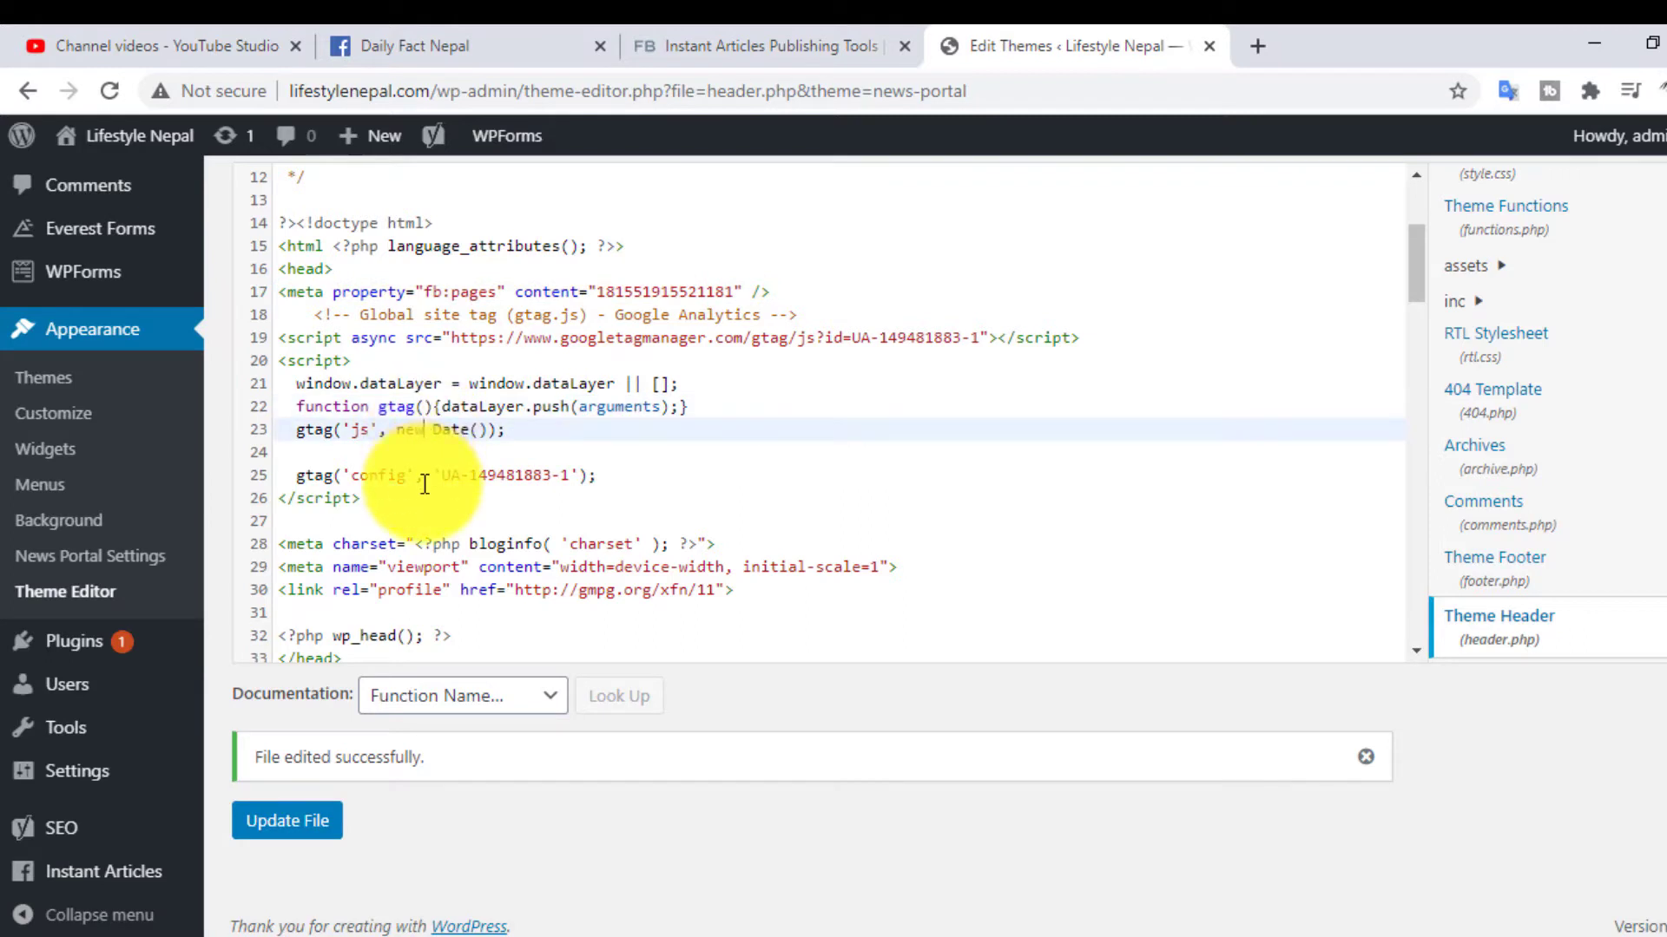
click(482, 474)
click(429, 545)
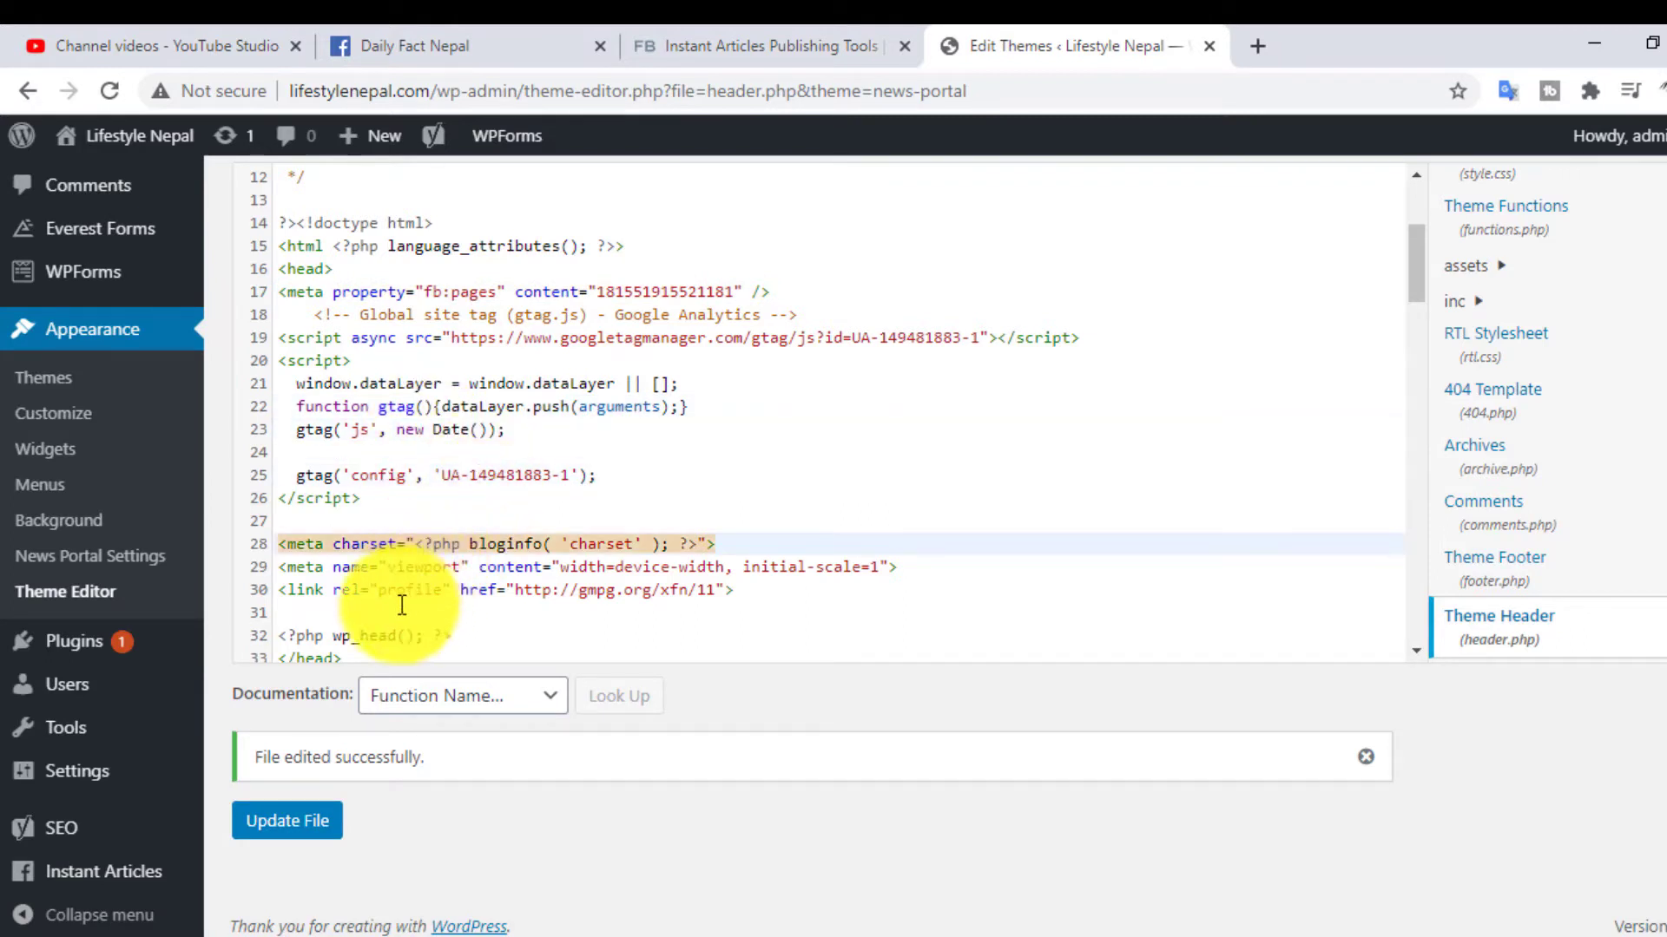
click(356, 565)
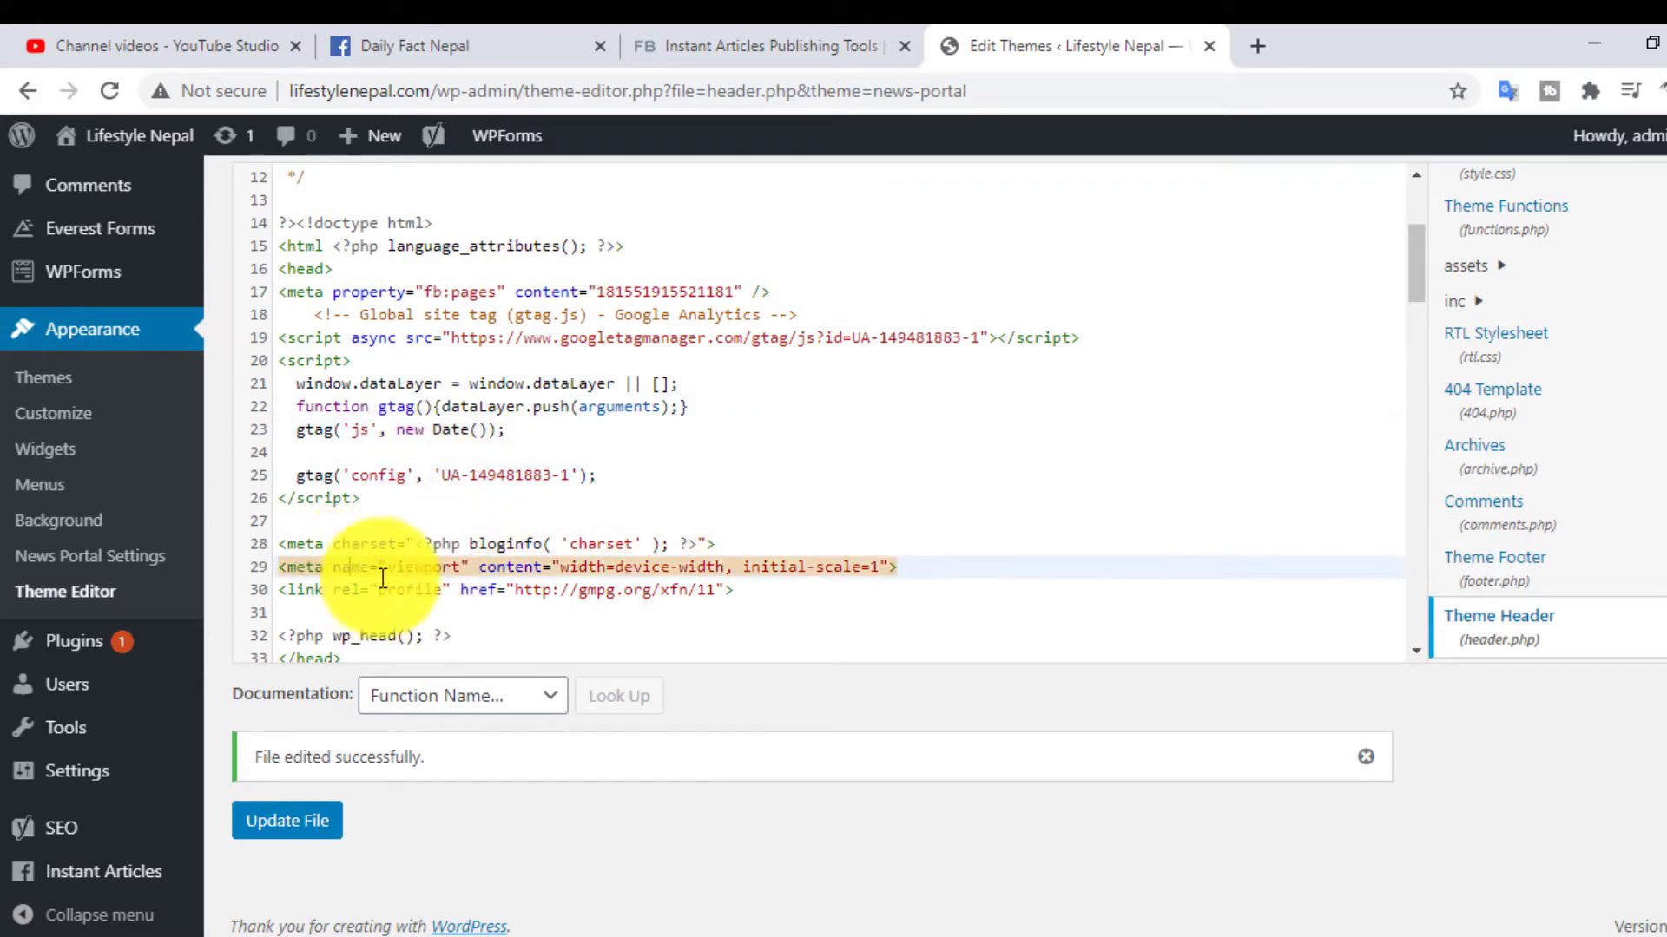
click(439, 589)
scroll(428, 603, down, 3)
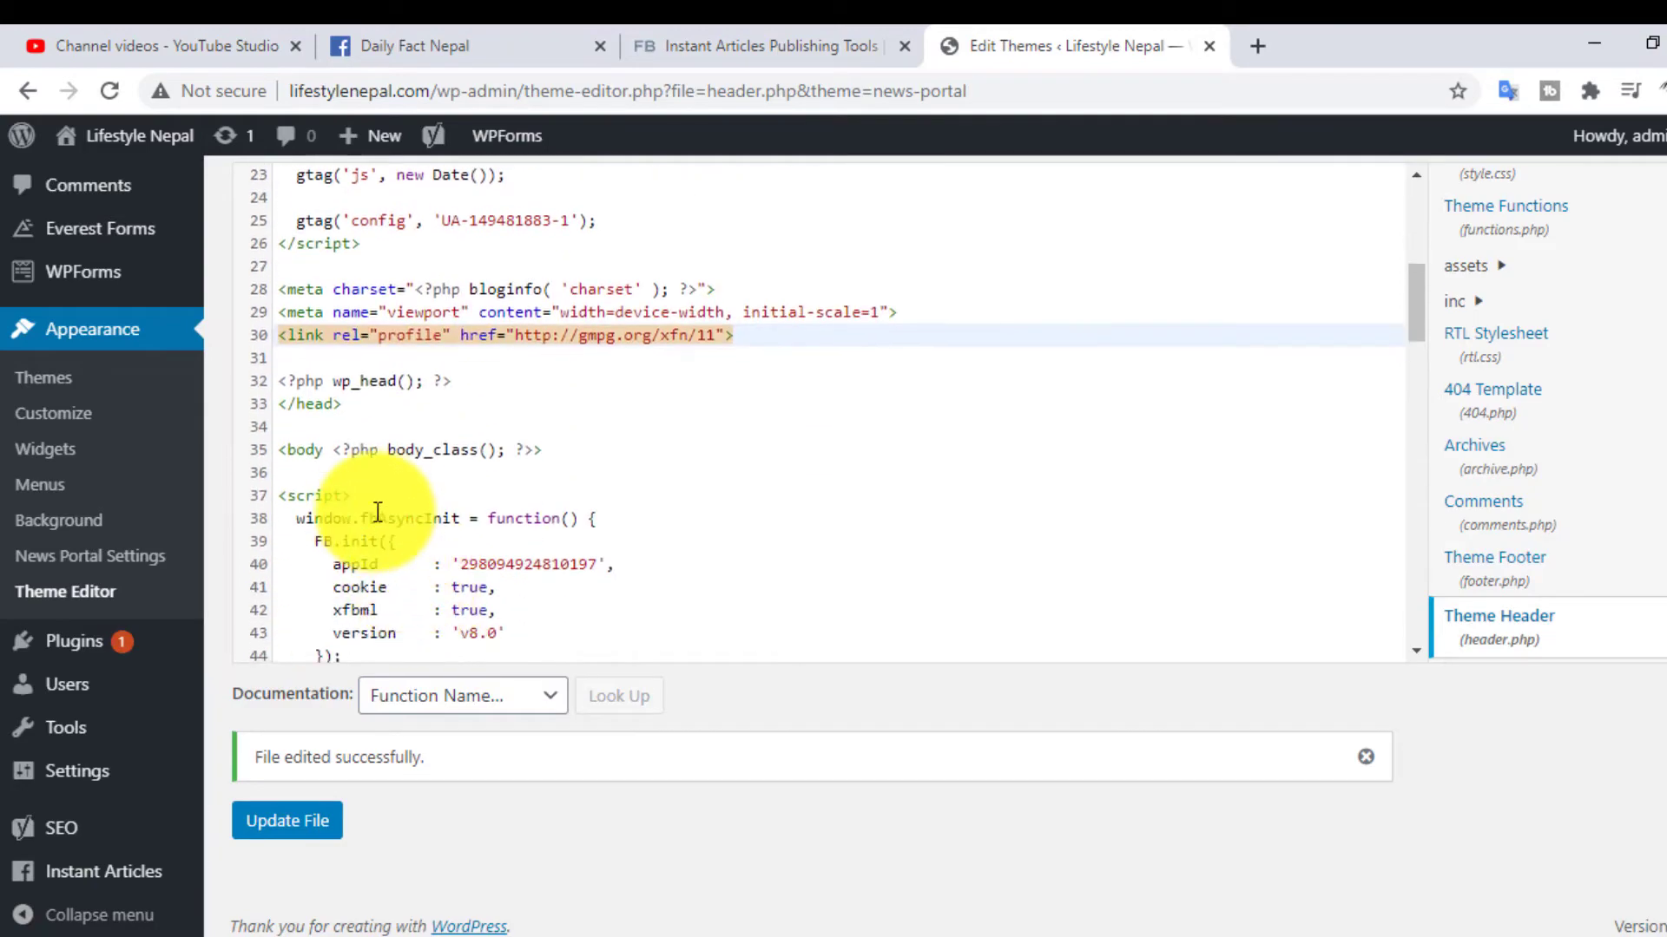
click(748, 35)
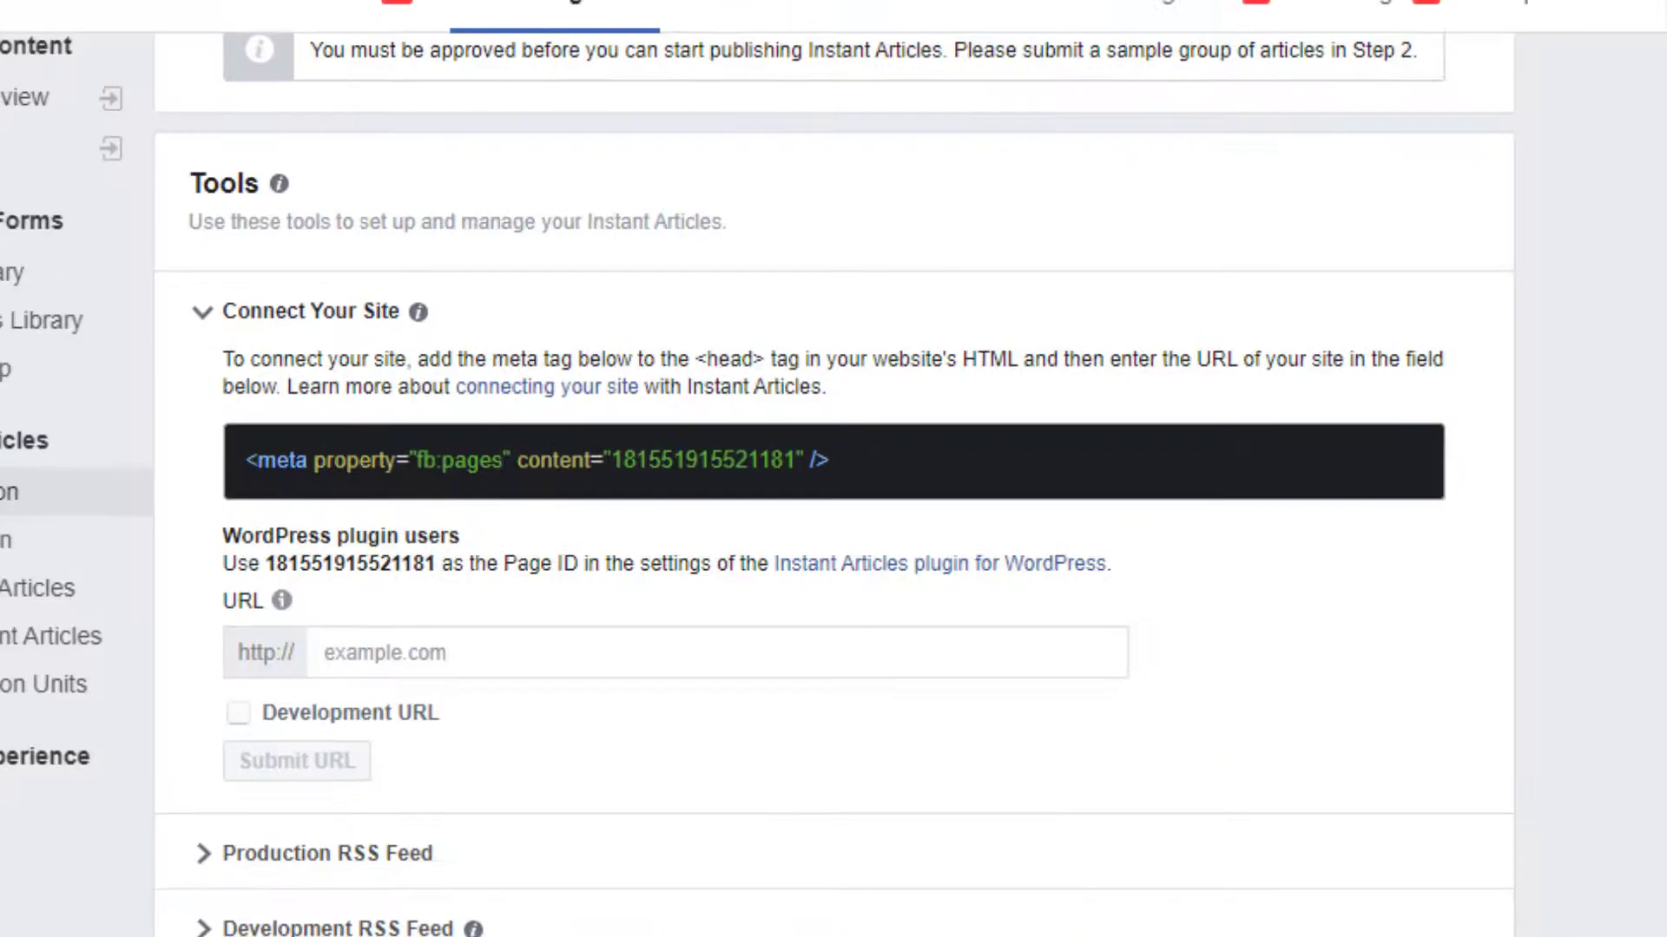
scroll(257, 639, down, 5)
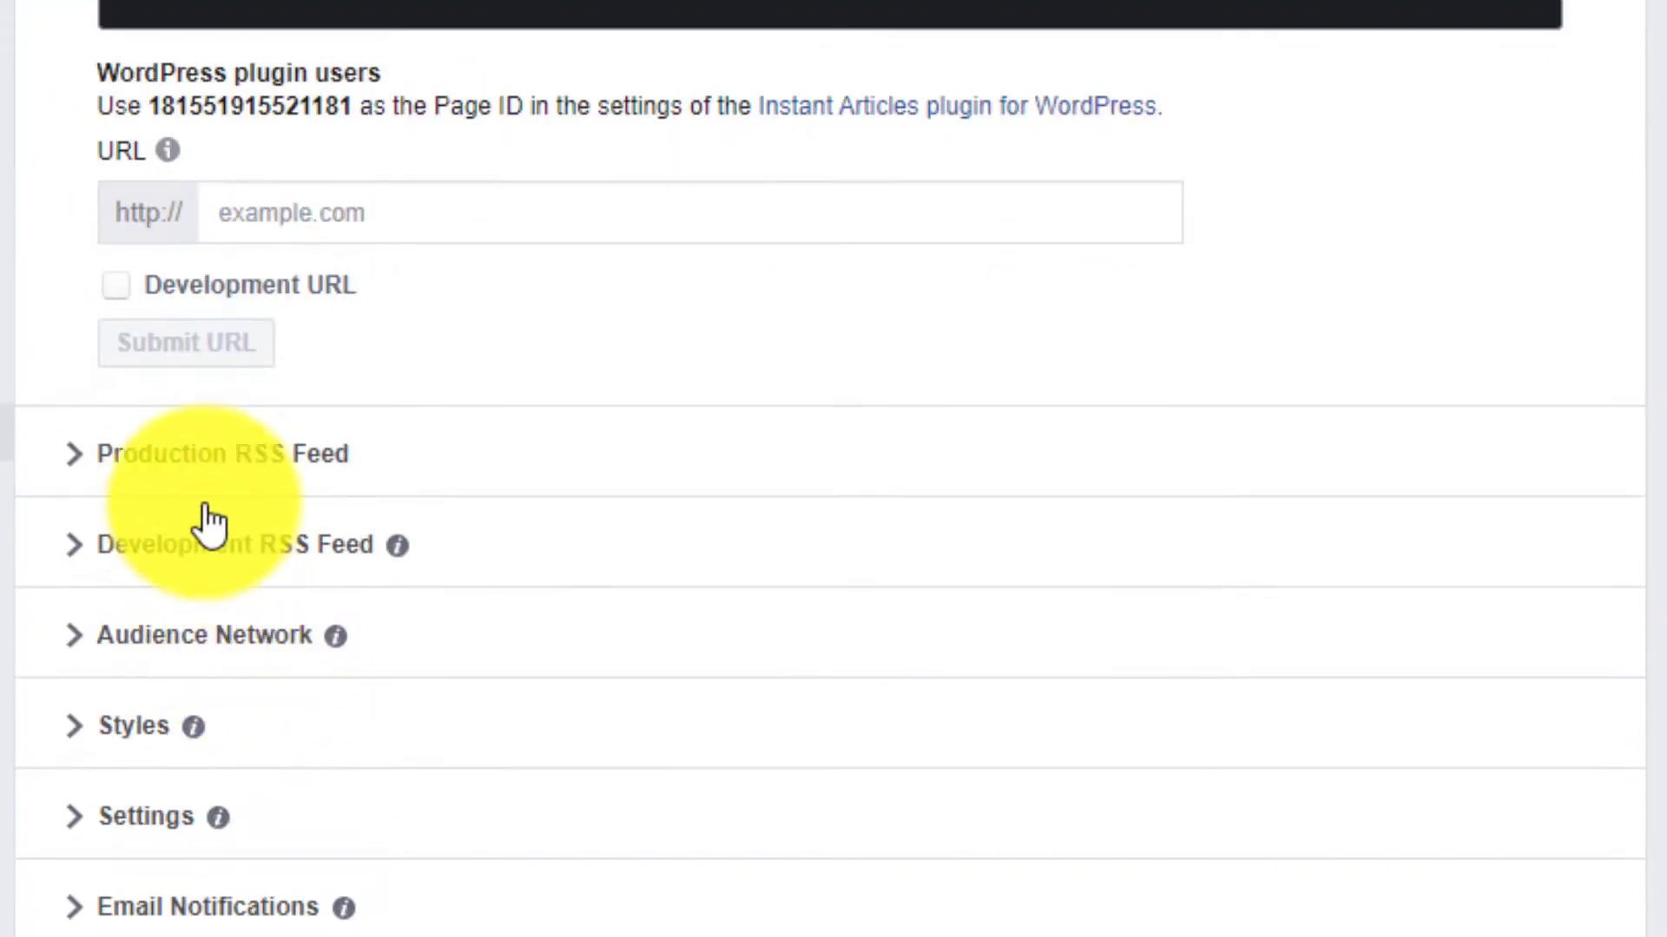
click(208, 473)
scroll(330, 726, down, 5)
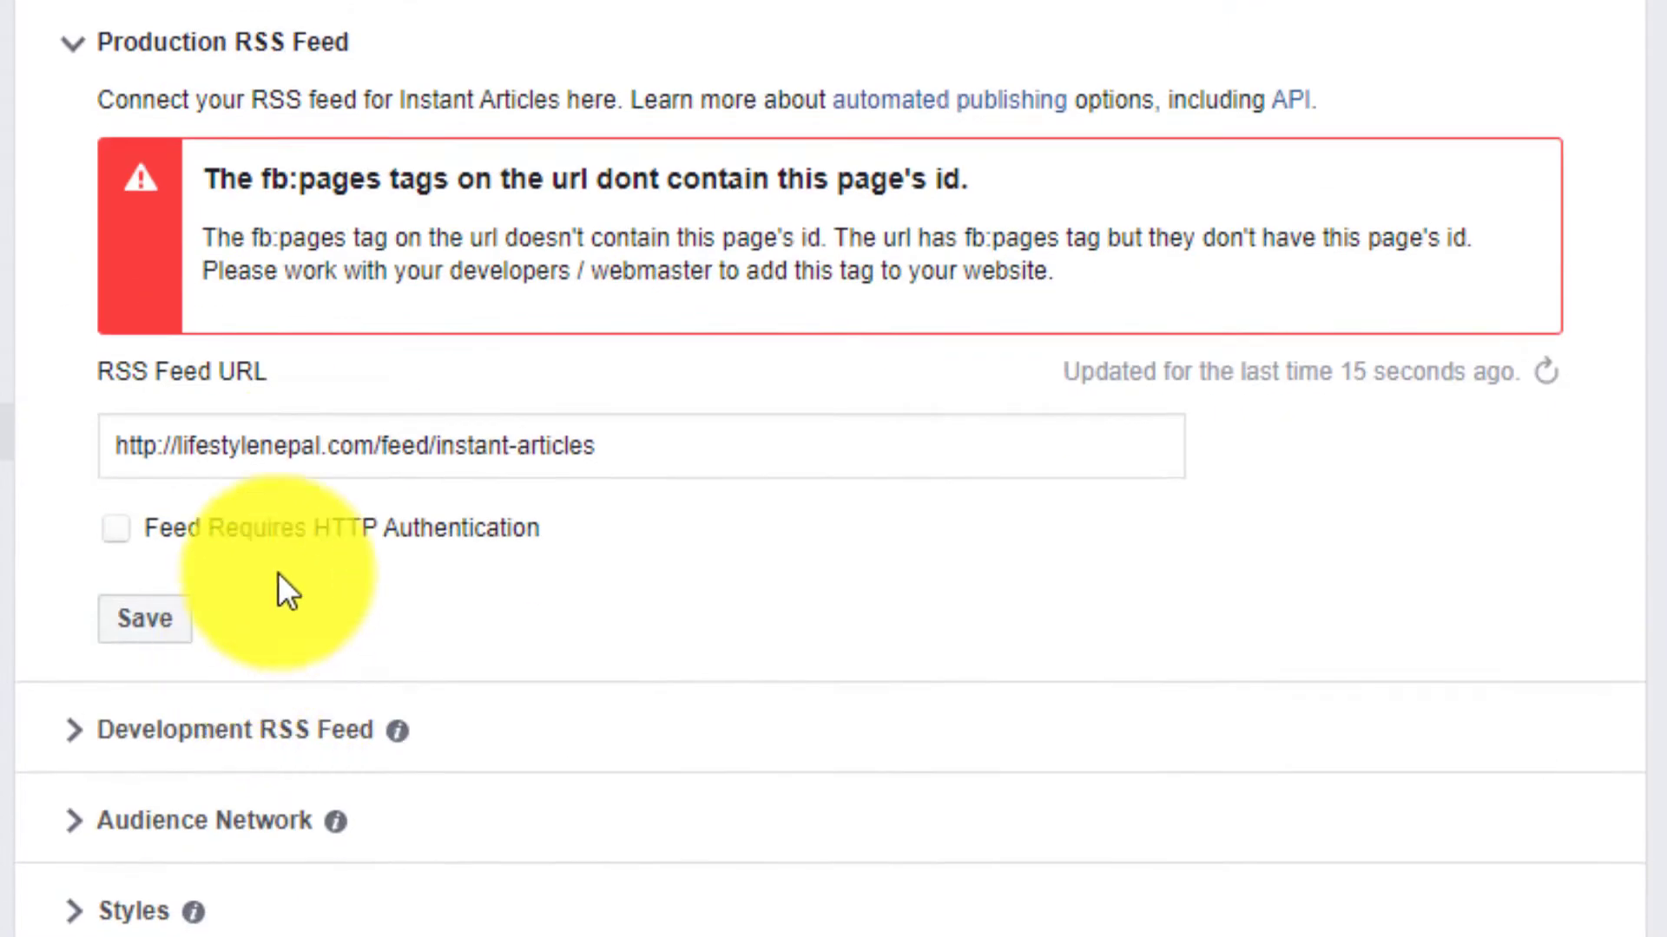
click(435, 441)
click(173, 651)
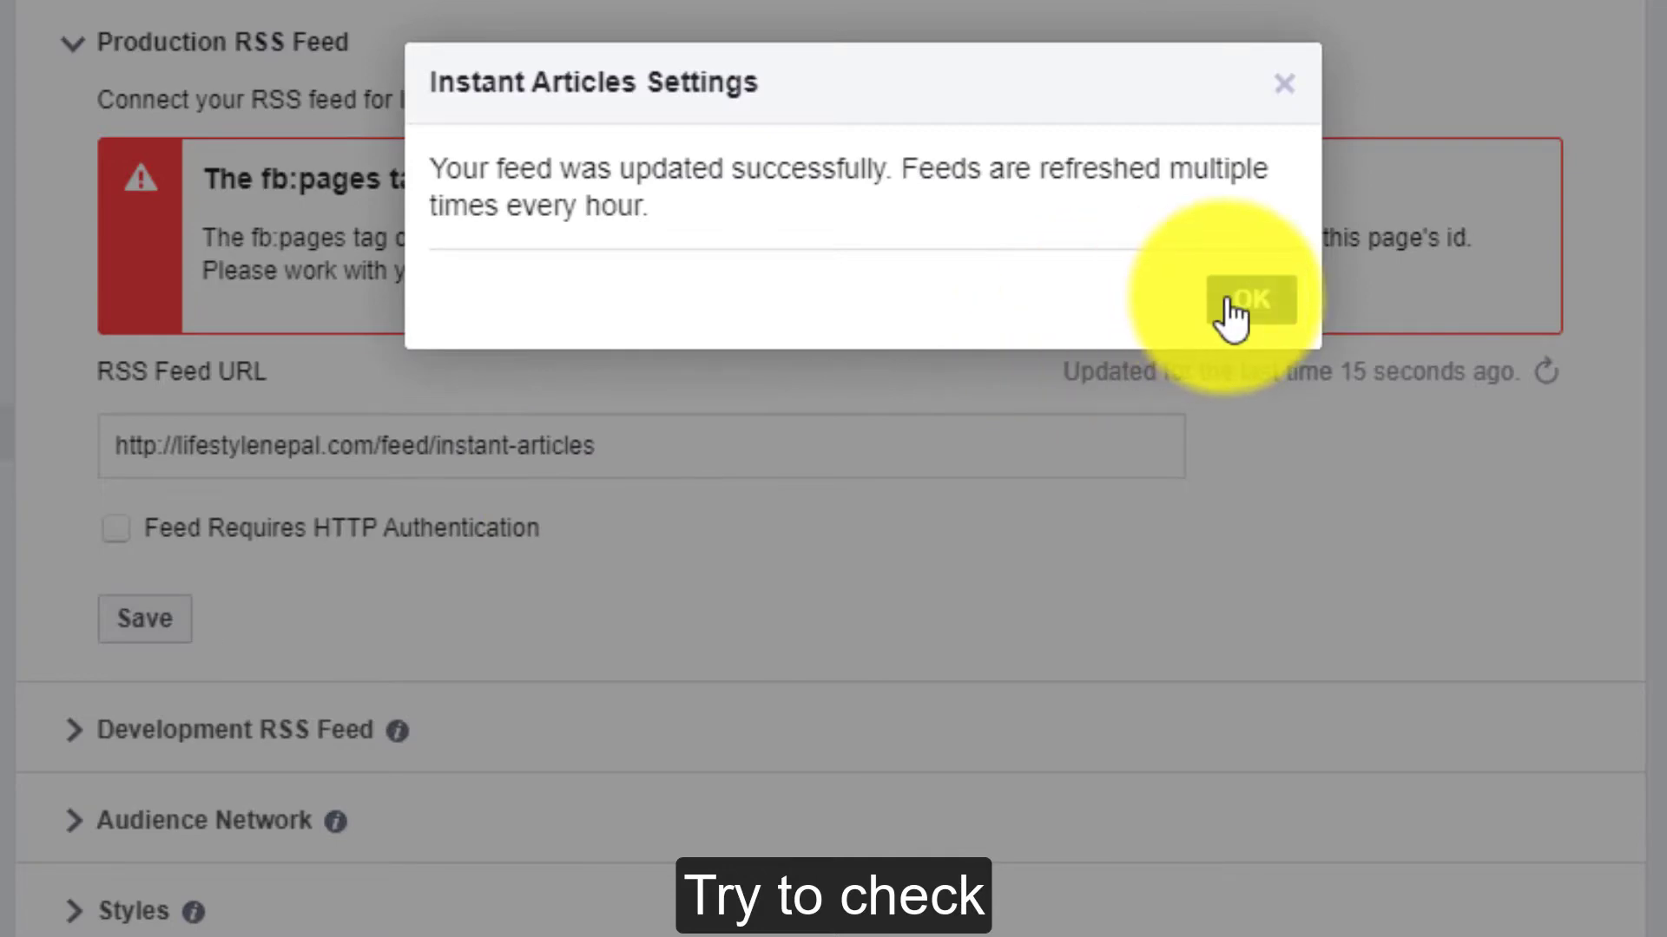
click(1250, 300)
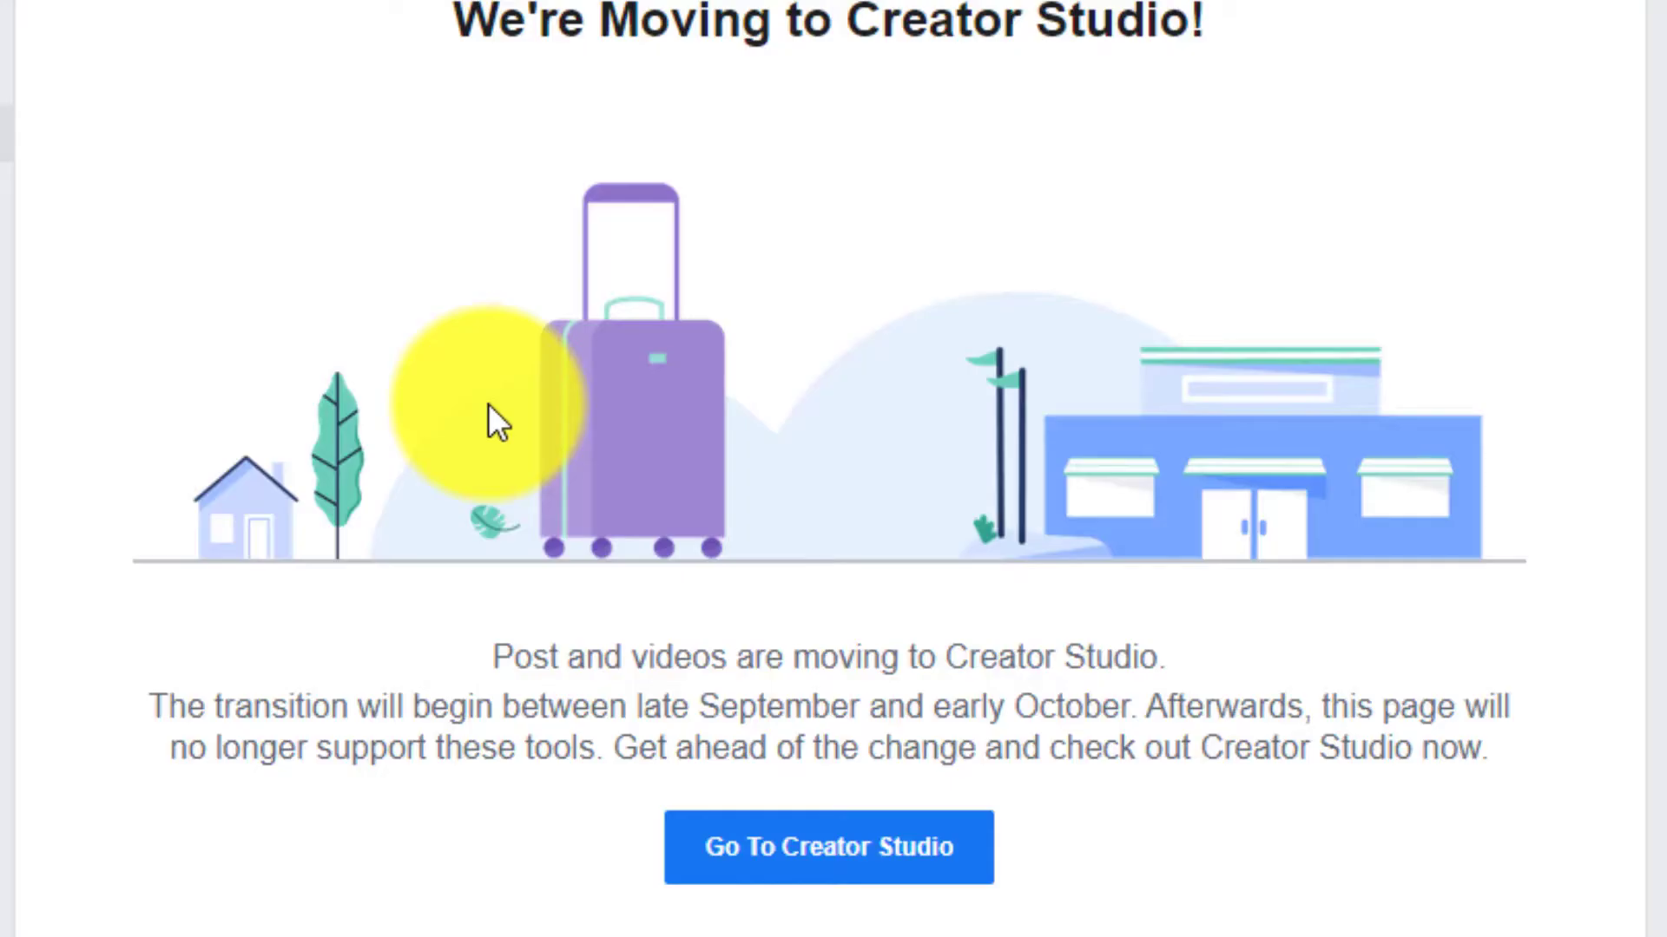
- Reopen the Instant Articles Configuration and examine the fb:pages status message under Production RSS Feed
scroll(487, 403, down, 2)
scroll(829, 469, down, 1)
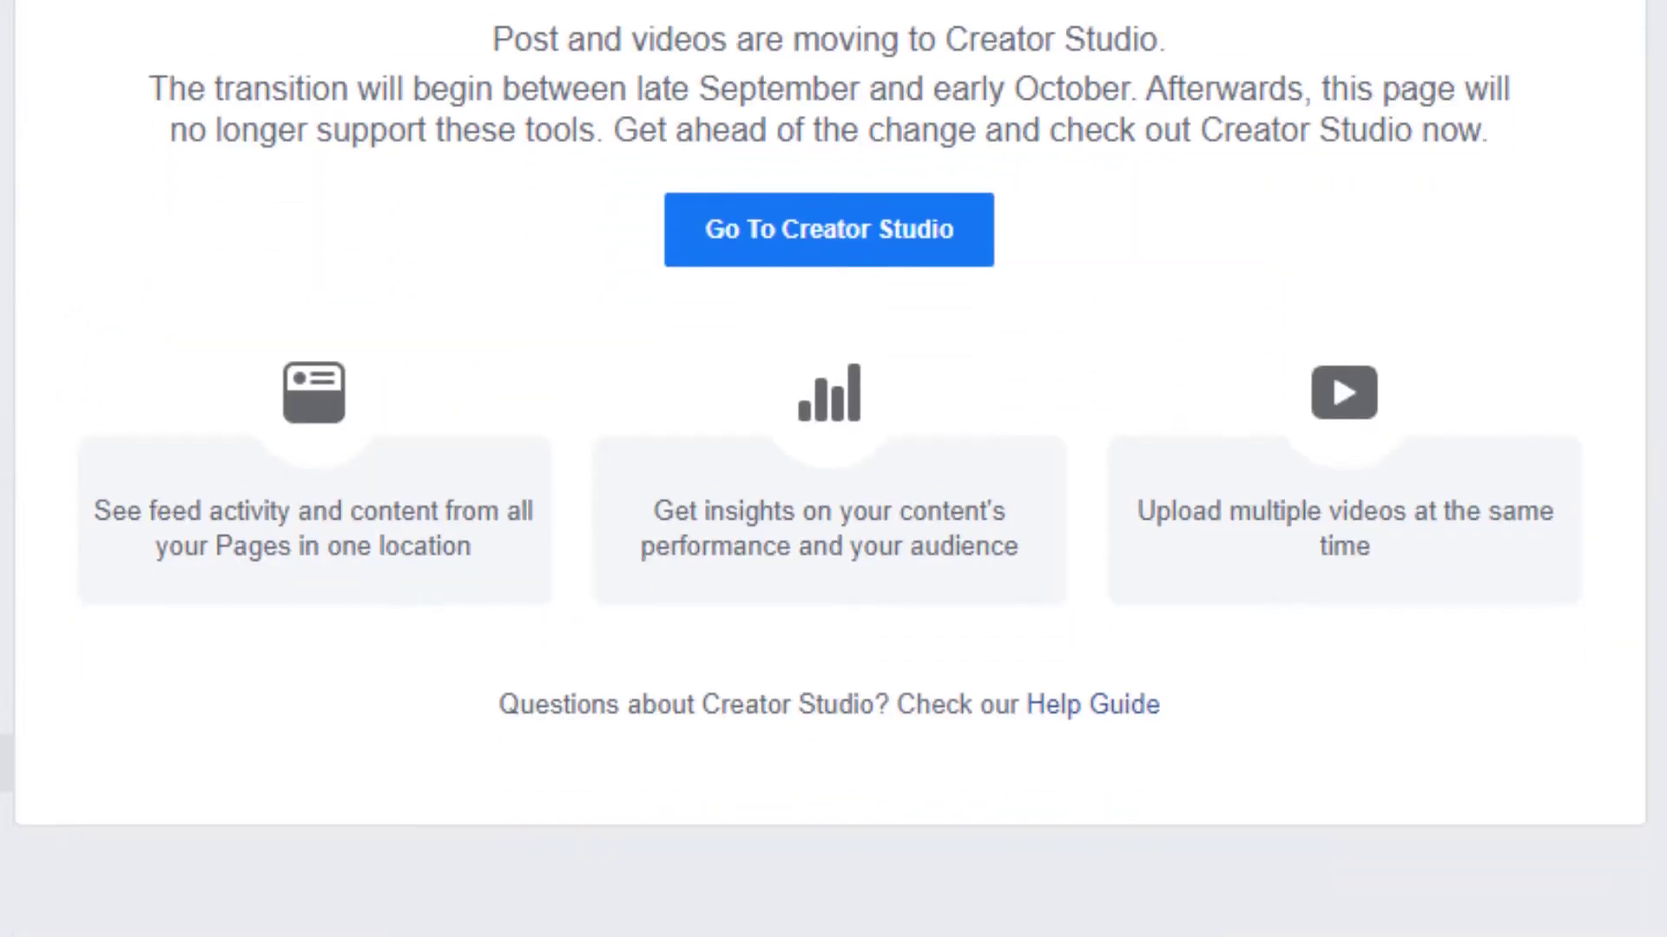
click(6, 763)
scroll(104, 590, down, 7)
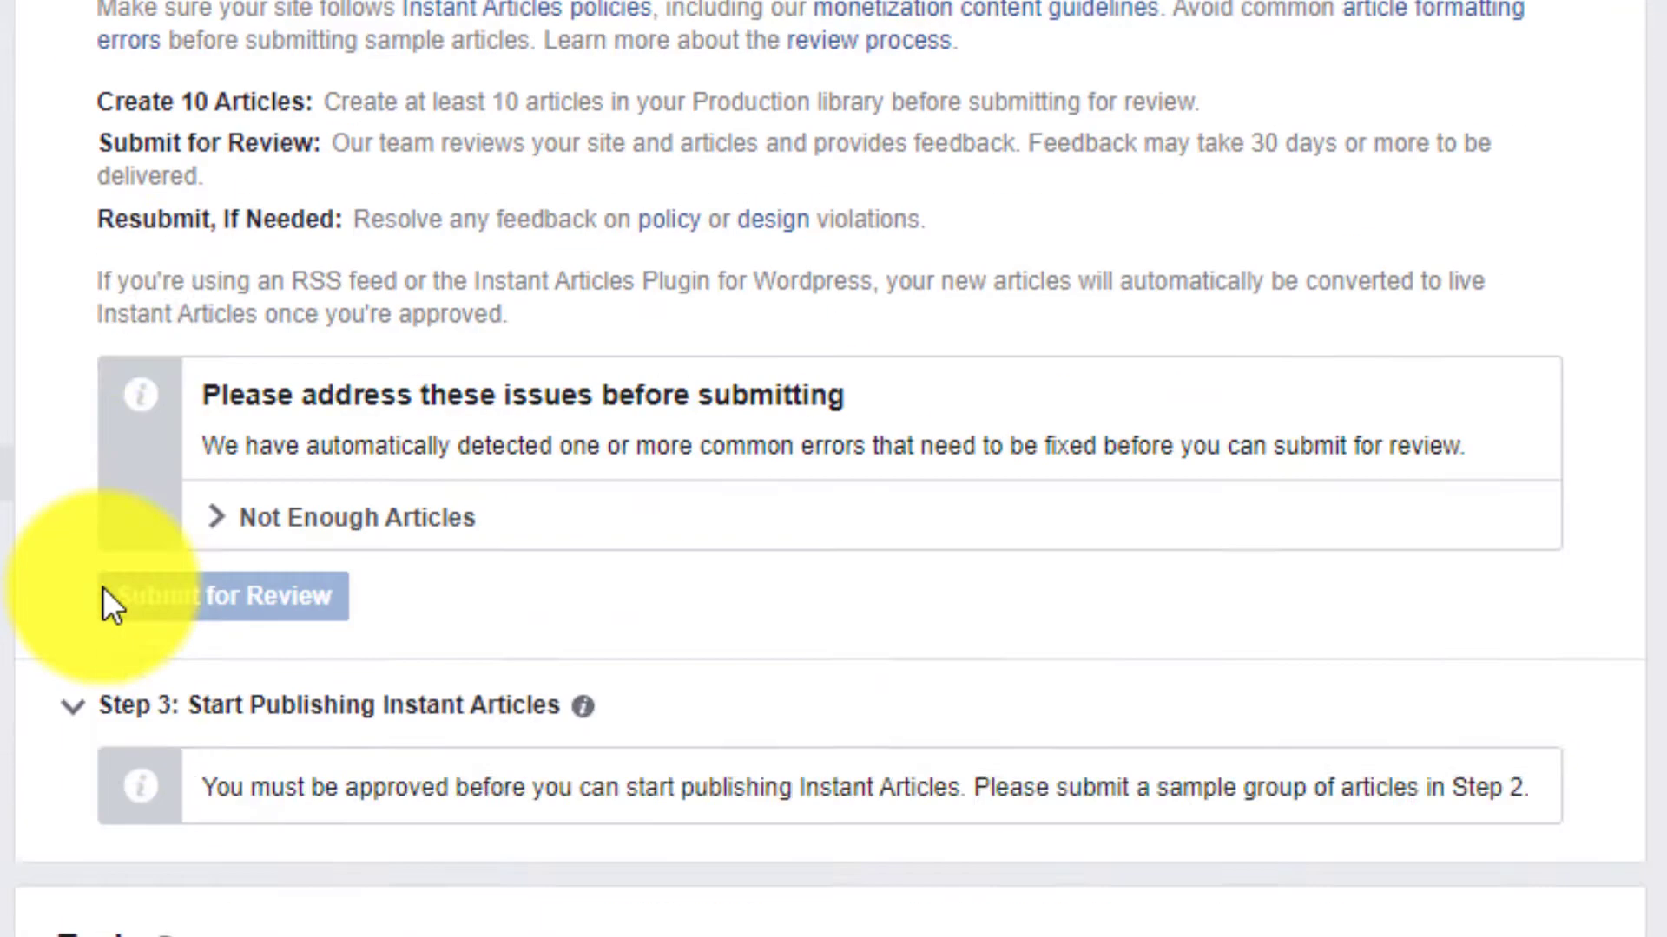
click(213, 868)
scroll(383, 762, down, 7)
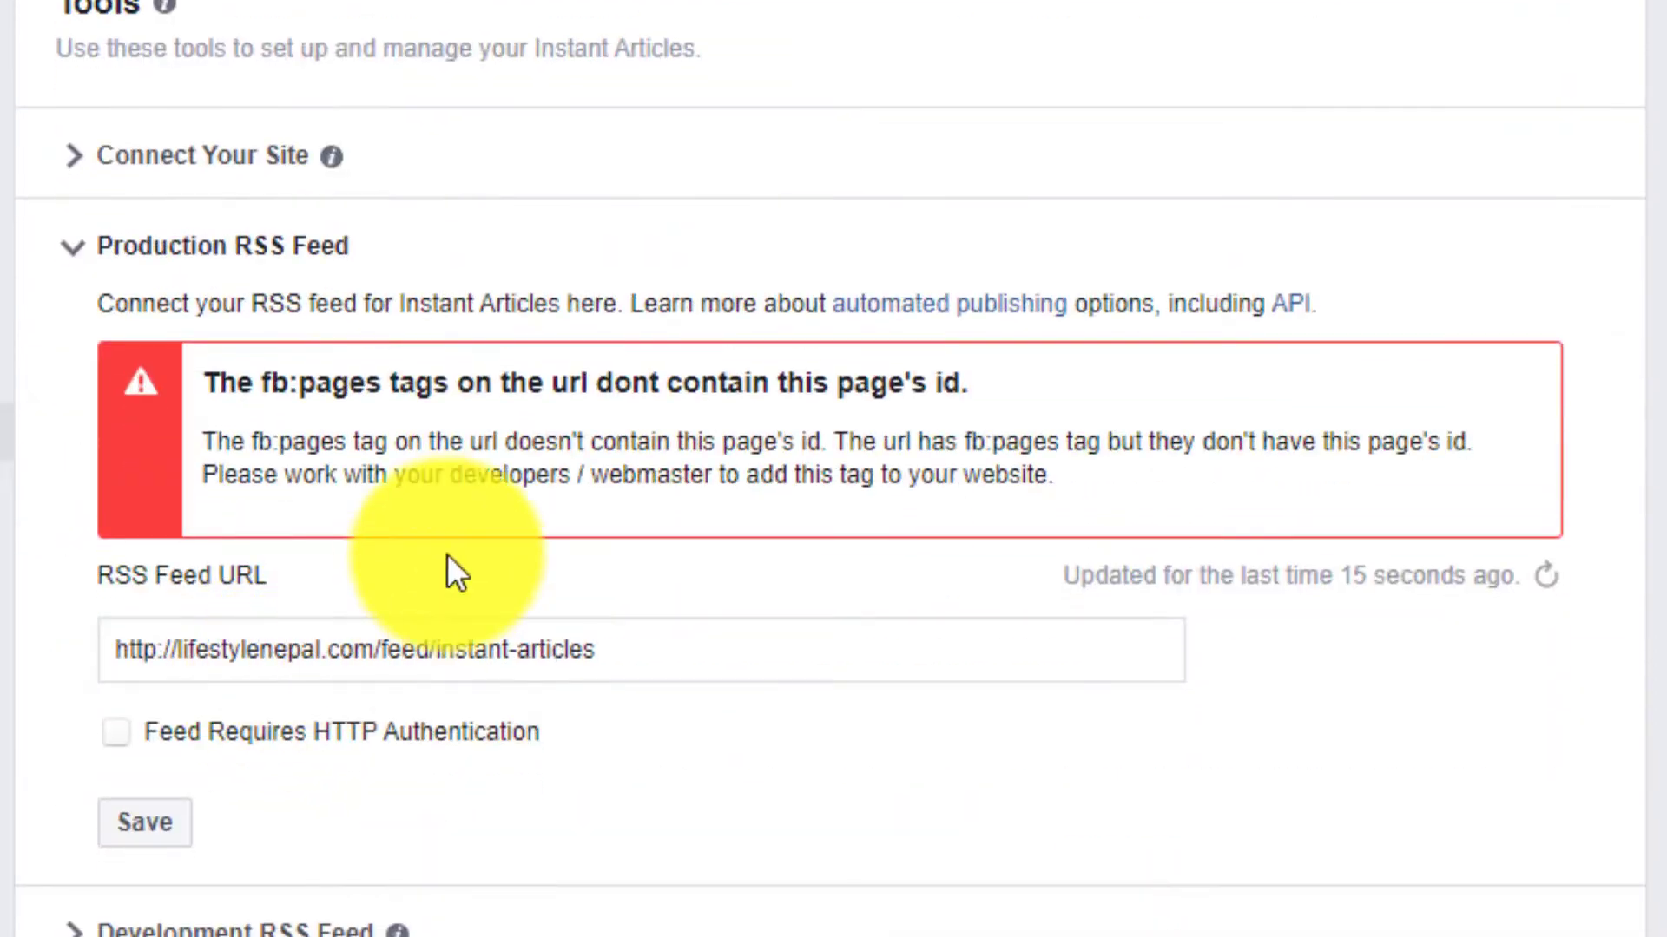
drag(390, 383, 1005, 383)
click(1080, 389)
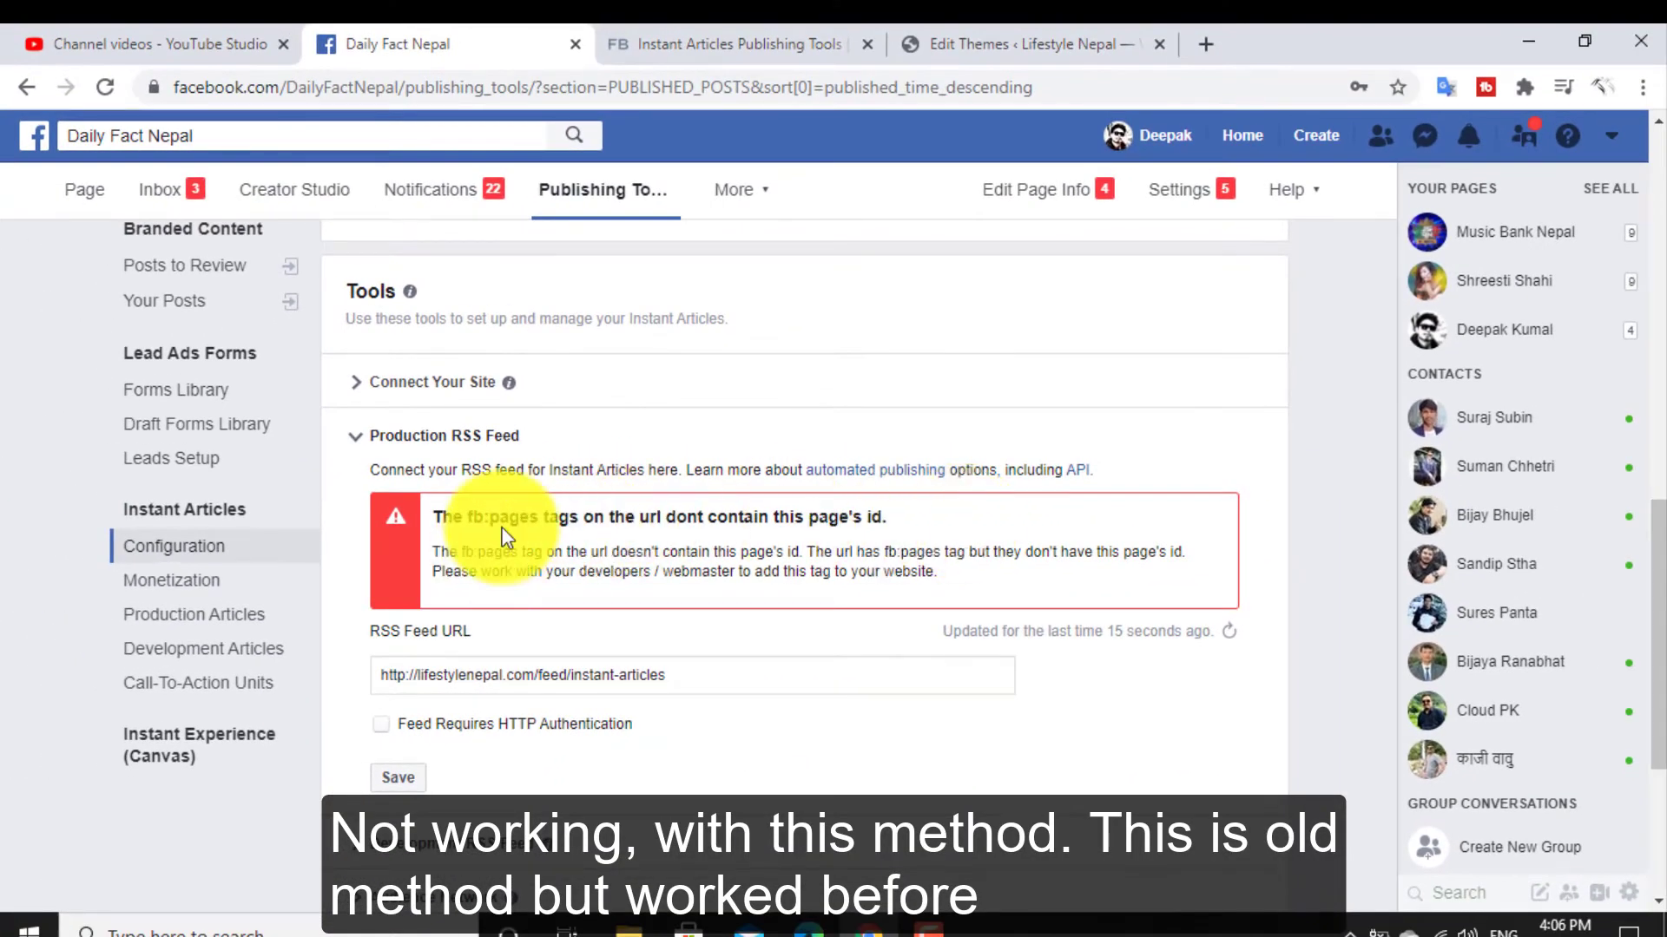
triple_click(503, 529)
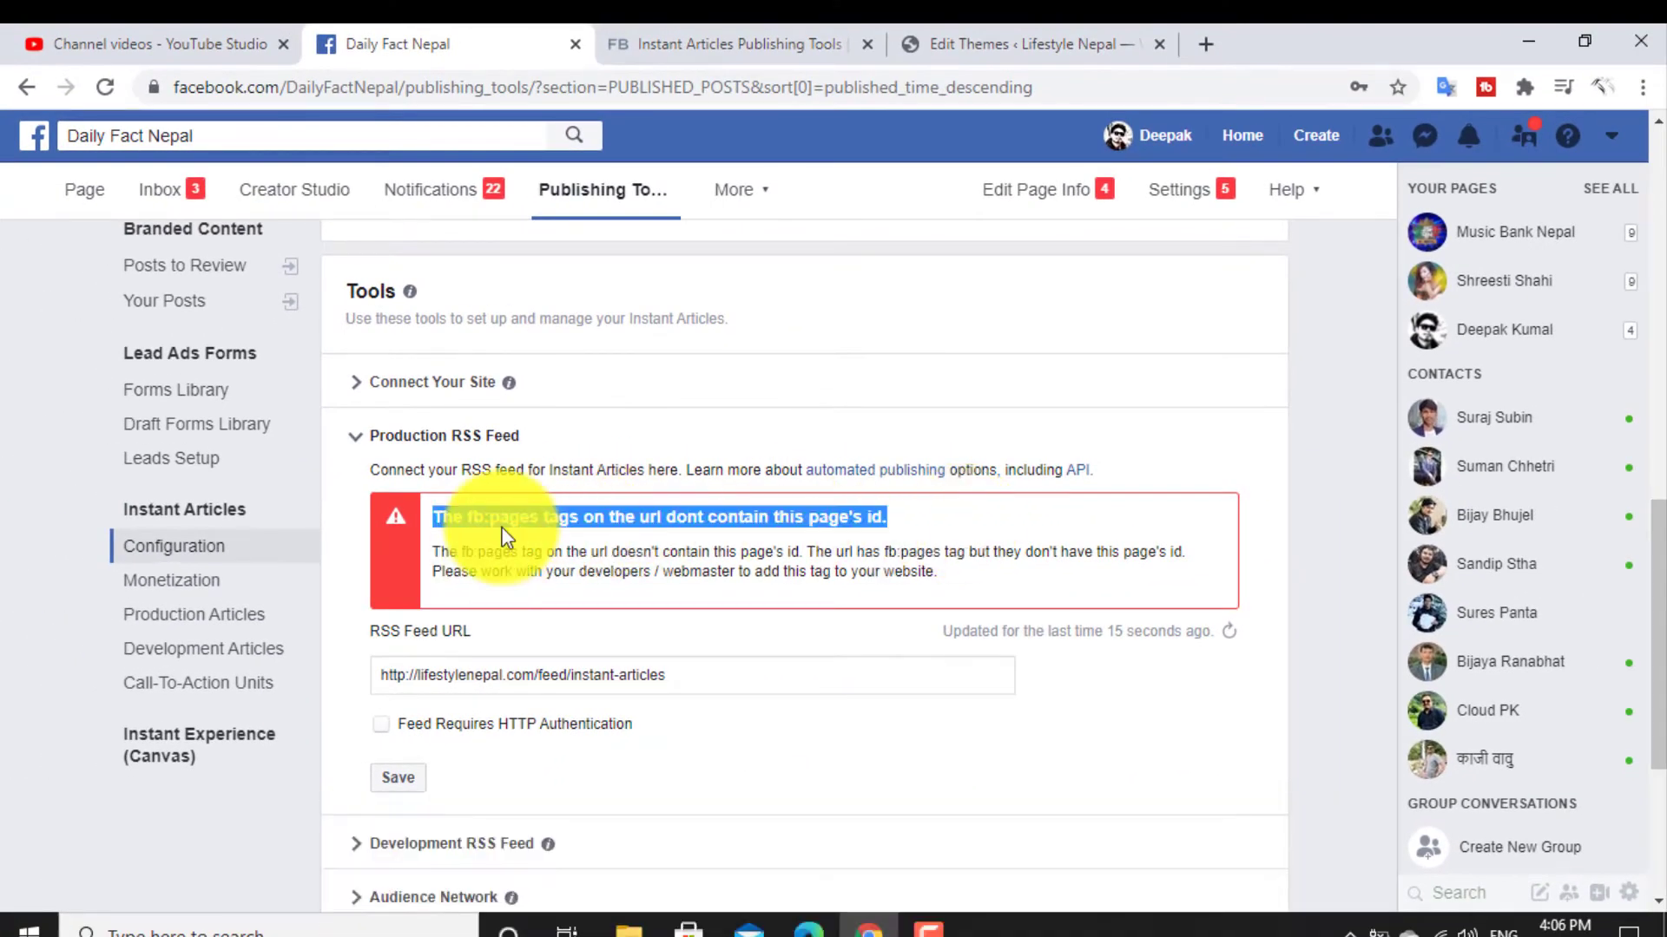
click(916, 531)
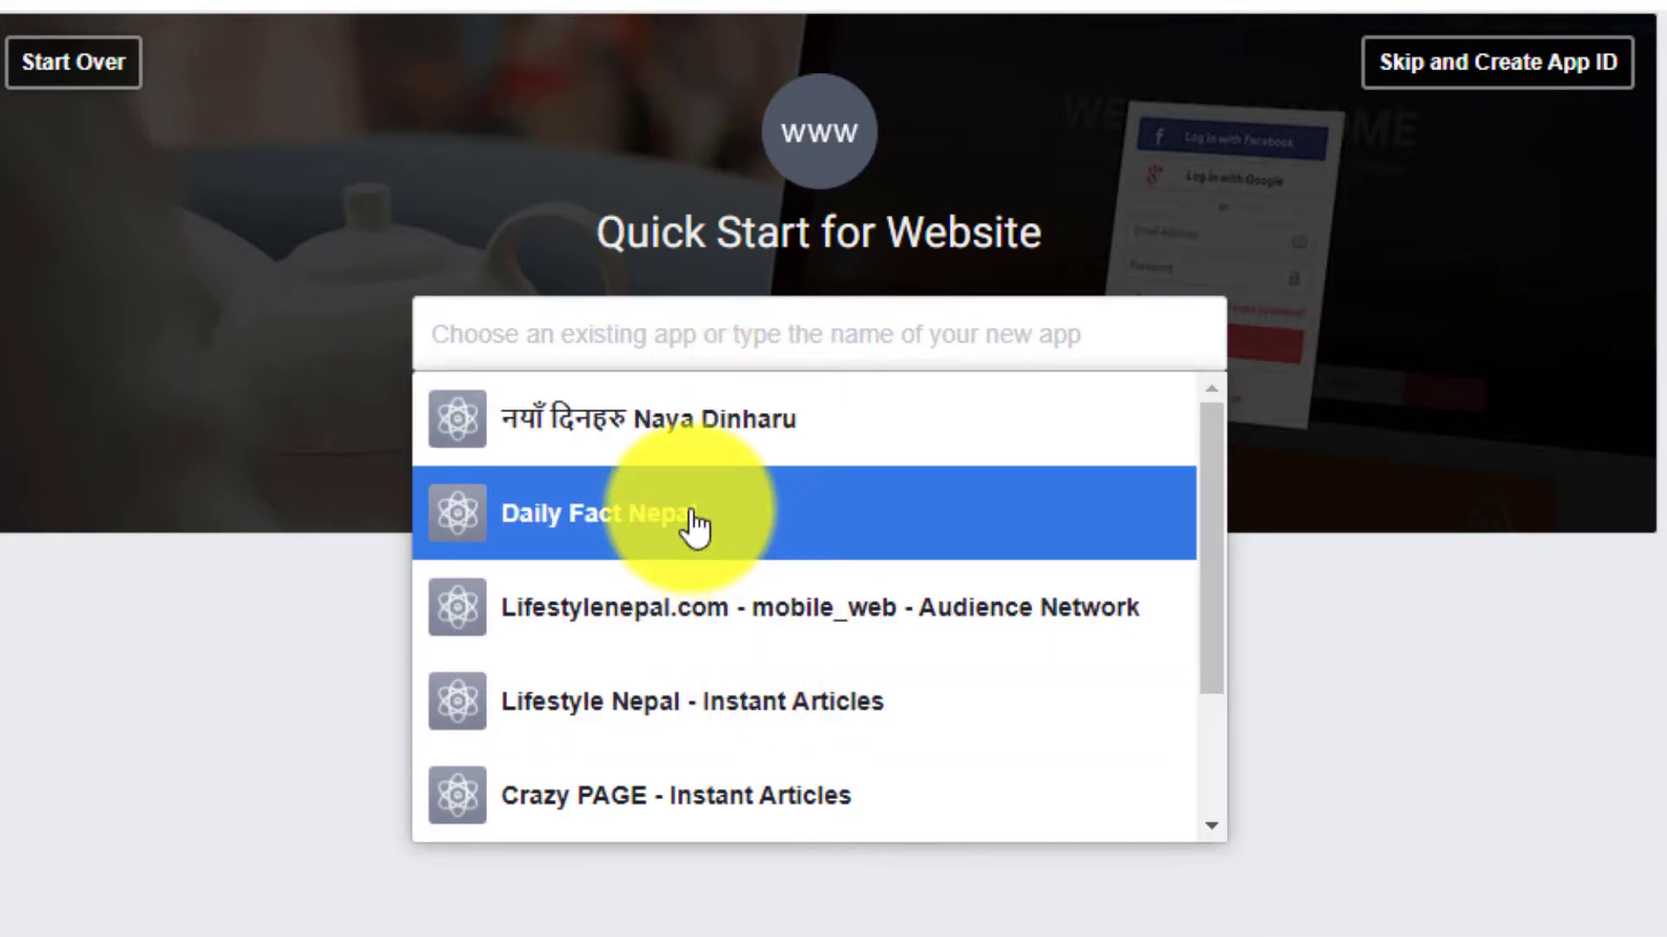
- Choose the existing Daily Fact Nepal app in Quick Start for Website on Facebook for Developers
click(694, 525)
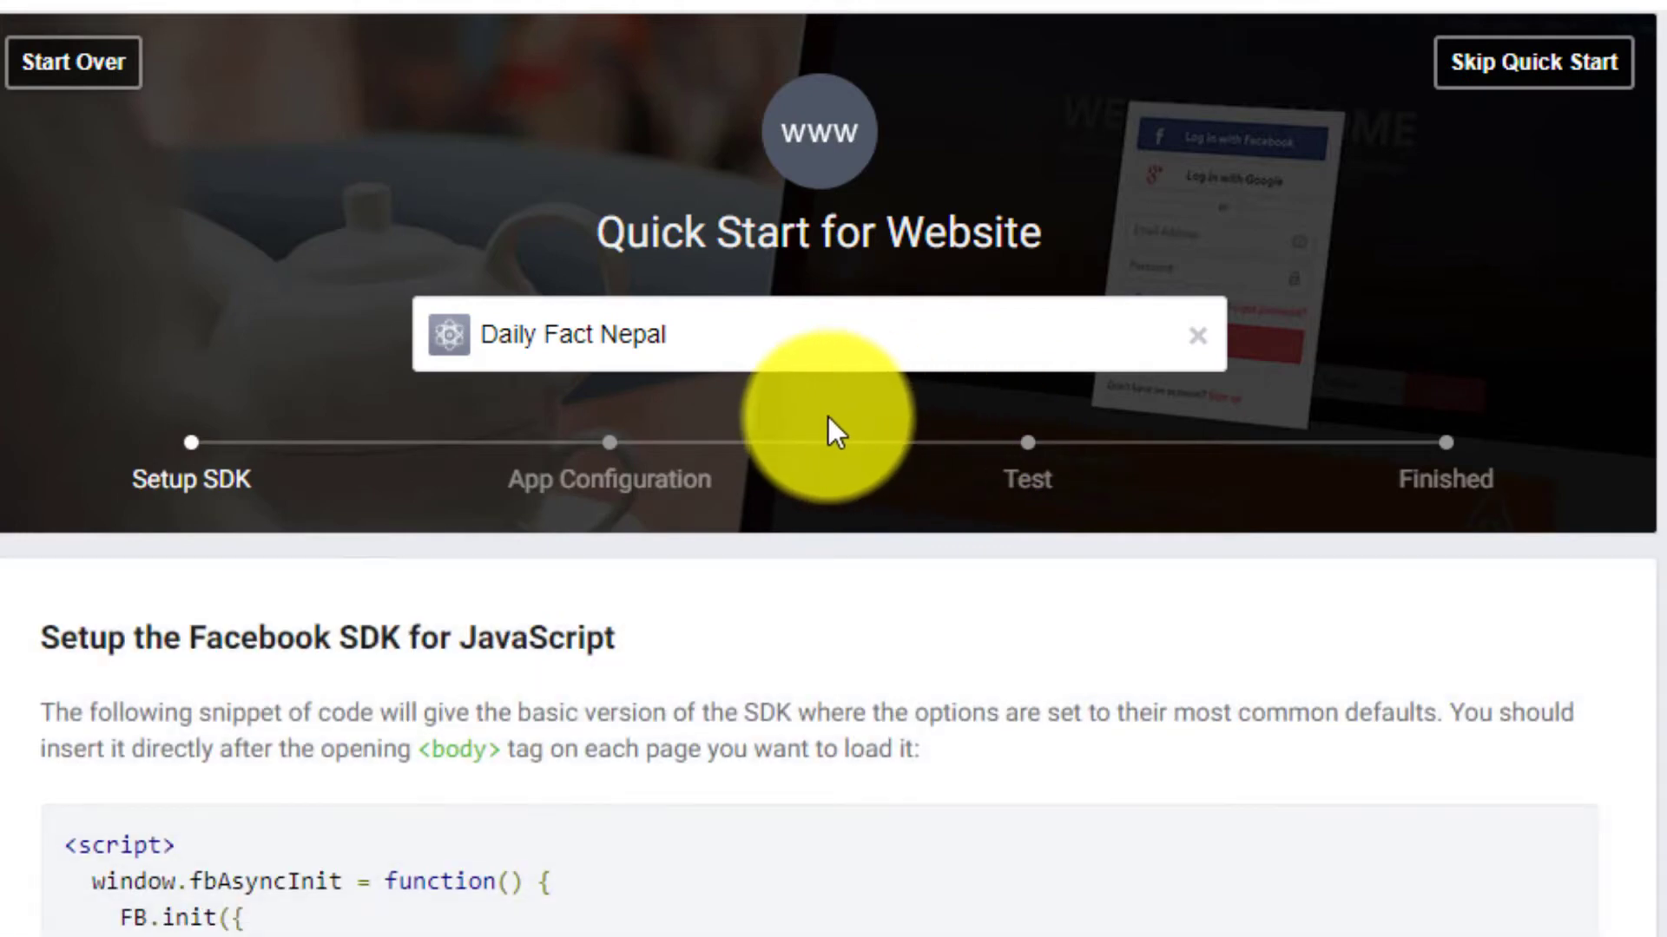
scroll(828, 417, down, 4)
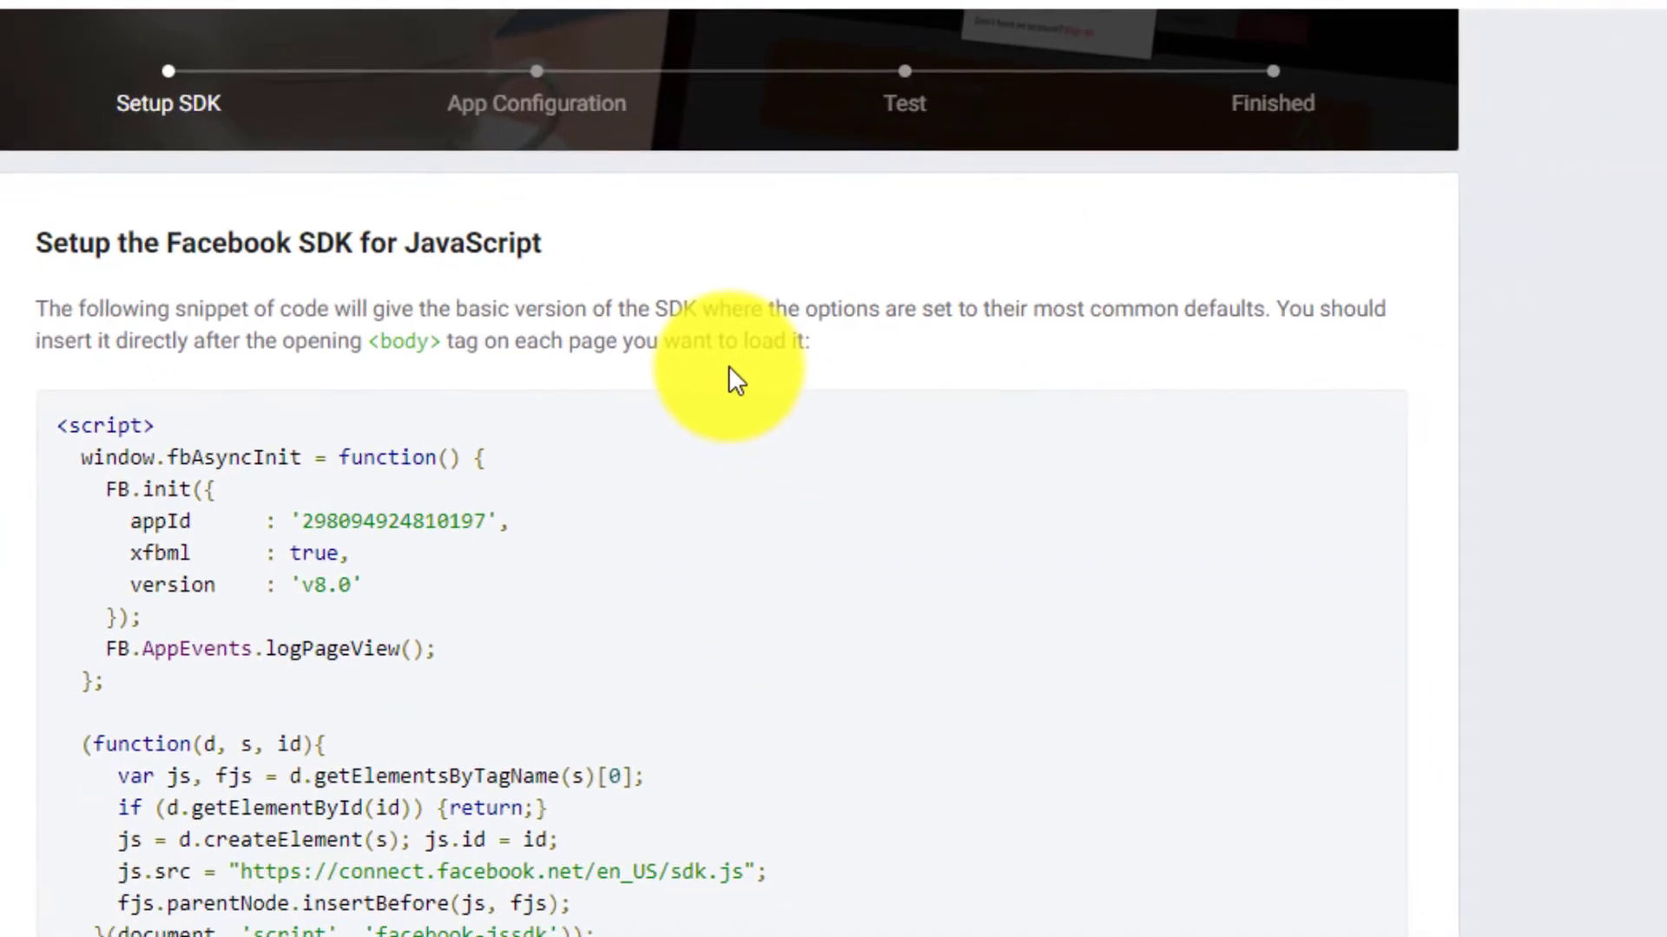
scroll(727, 381, up, 2)
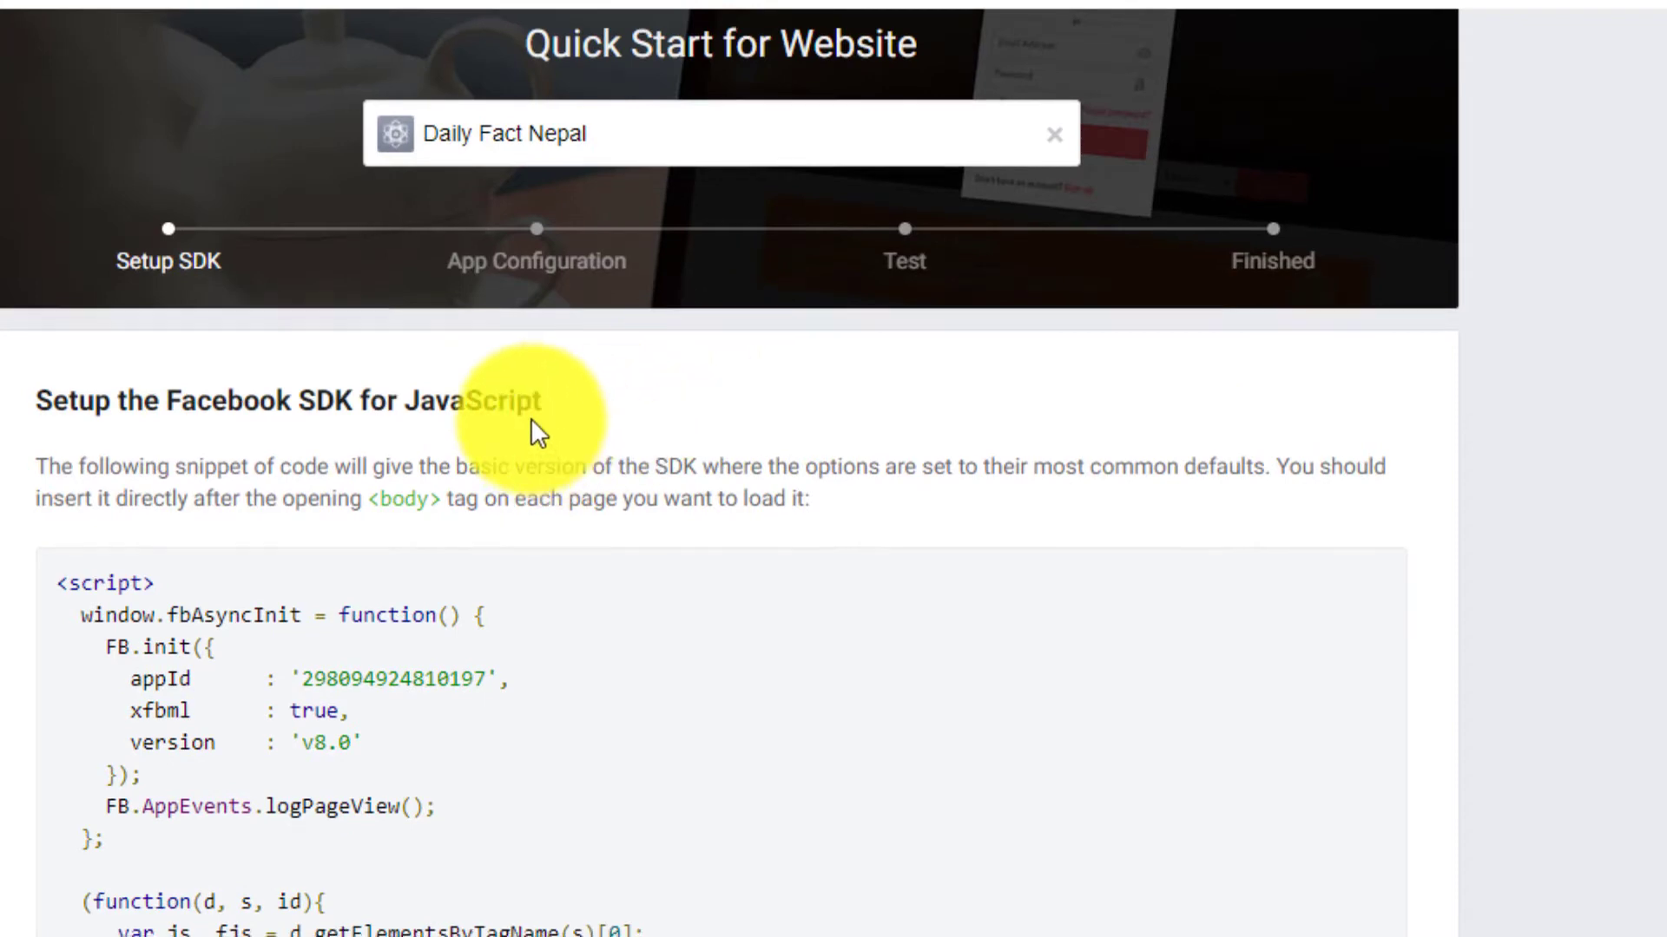
scroll(573, 400, down, 2)
scroll(612, 366, up, 4)
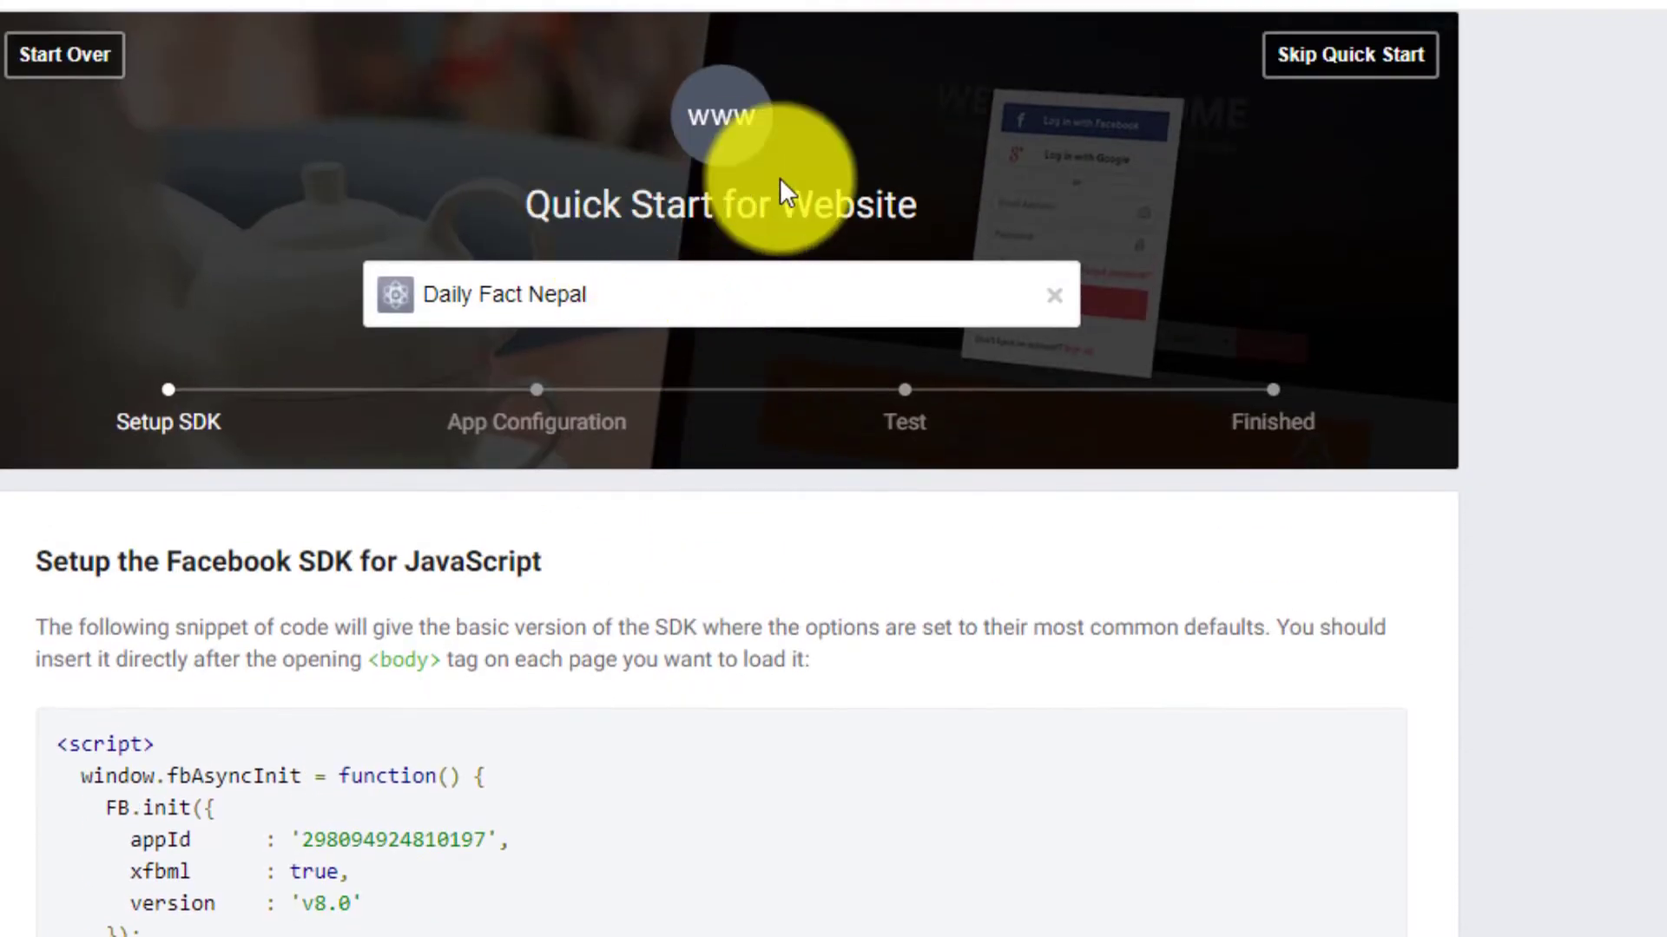
- Copy the complete Facebook SDK for JavaScript snippet, from <script> to </script>
scroll(565, 298, down, 4)
scroll(408, 347, down, 4)
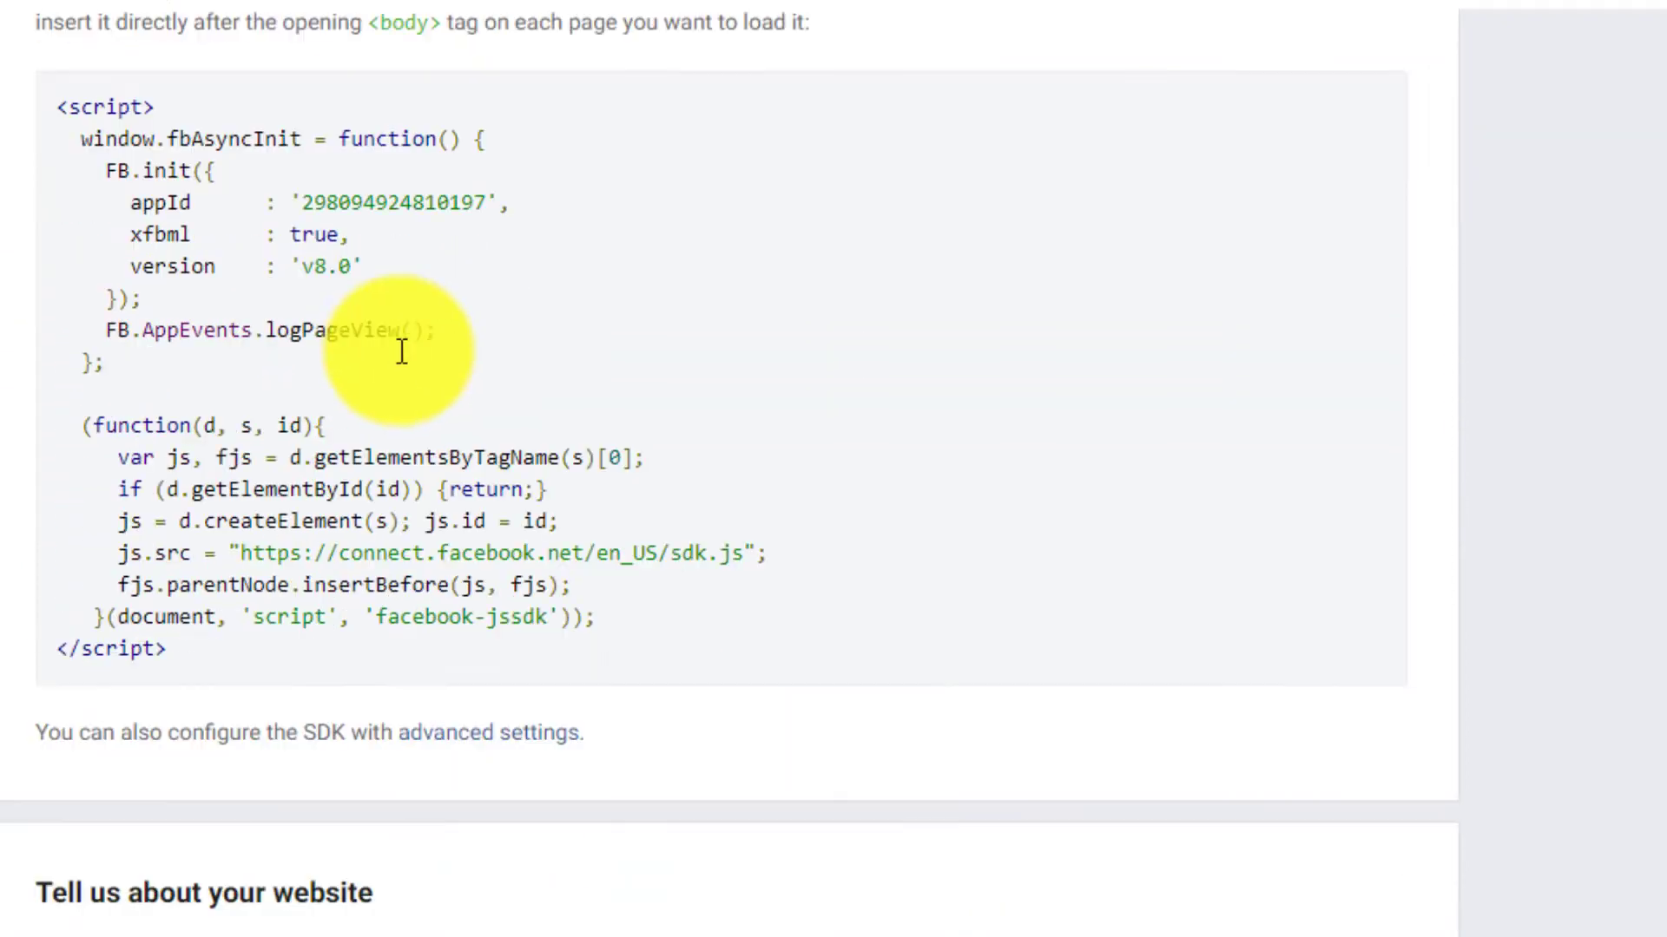
scroll(396, 354, up, 4)
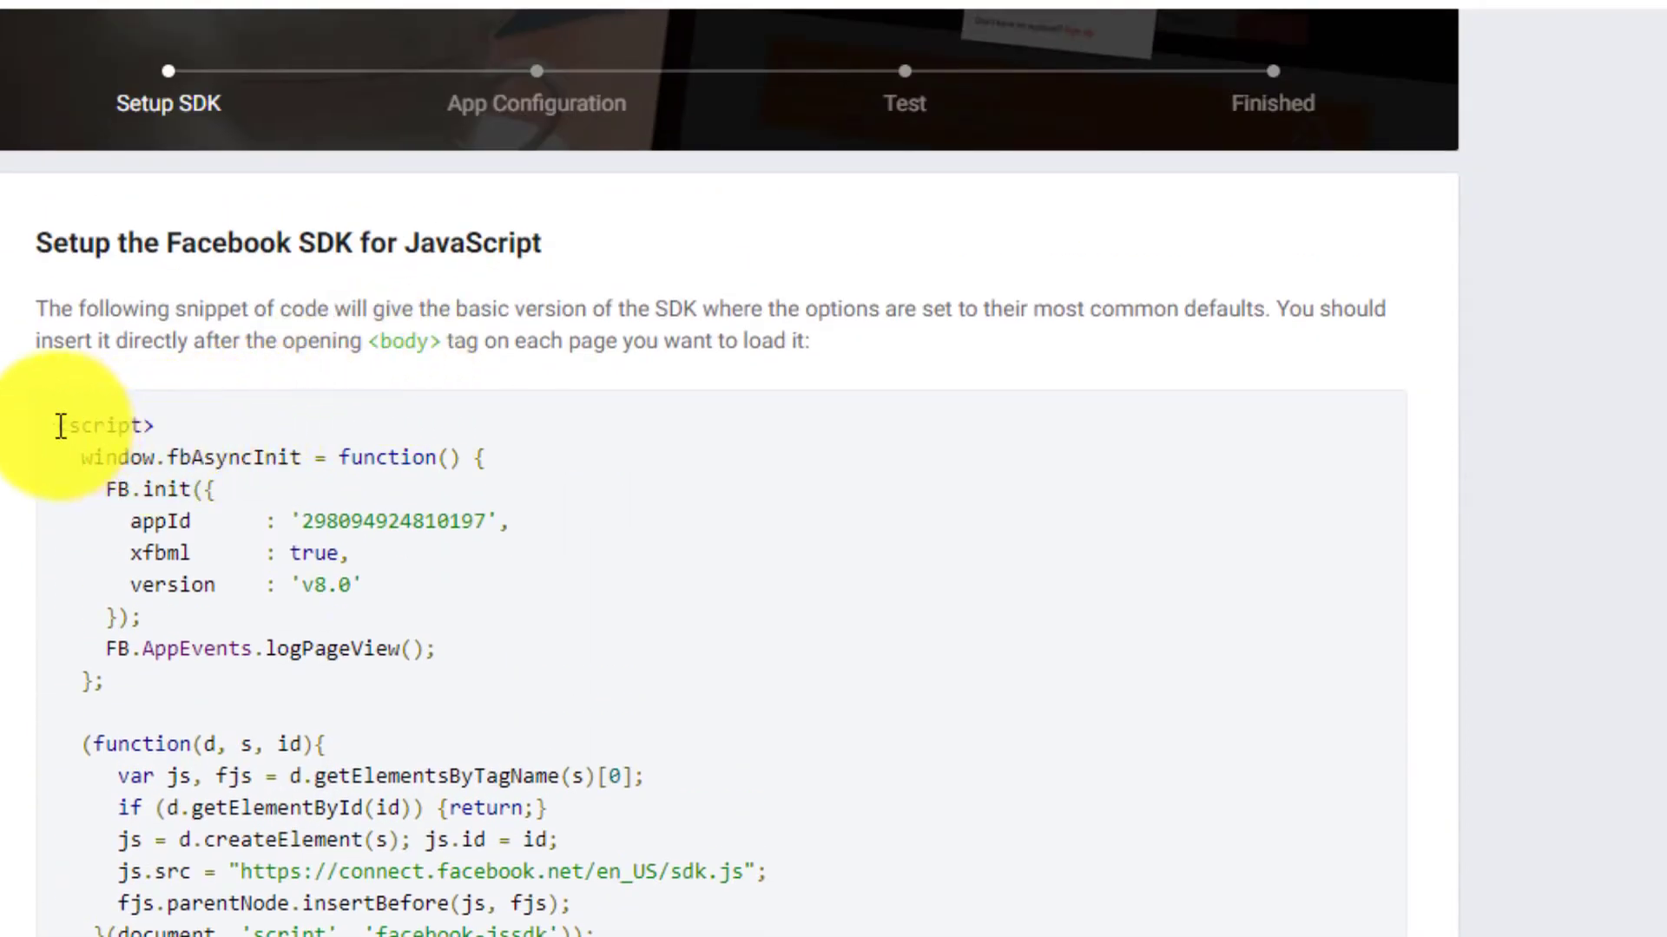
drag(60, 425, 632, 556)
right_click(361, 395)
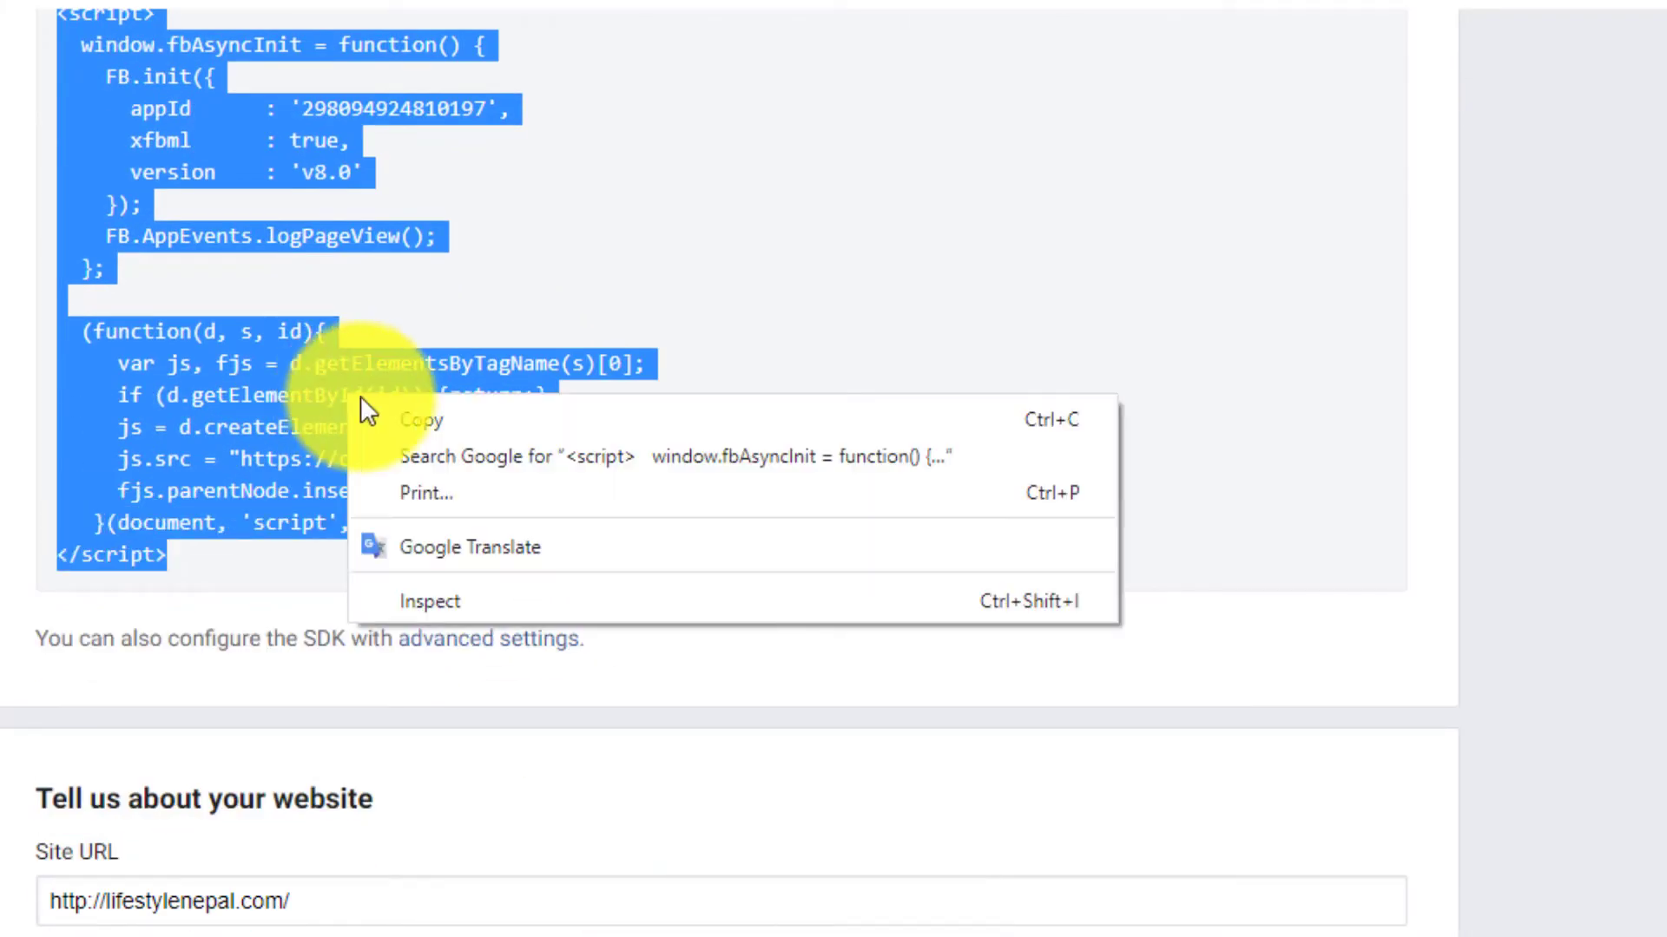
click(421, 420)
- Switch to the WordPress dashboard and open the News Portal theme's Theme Header file (header.php) in the Theme Editor
click(1023, 11)
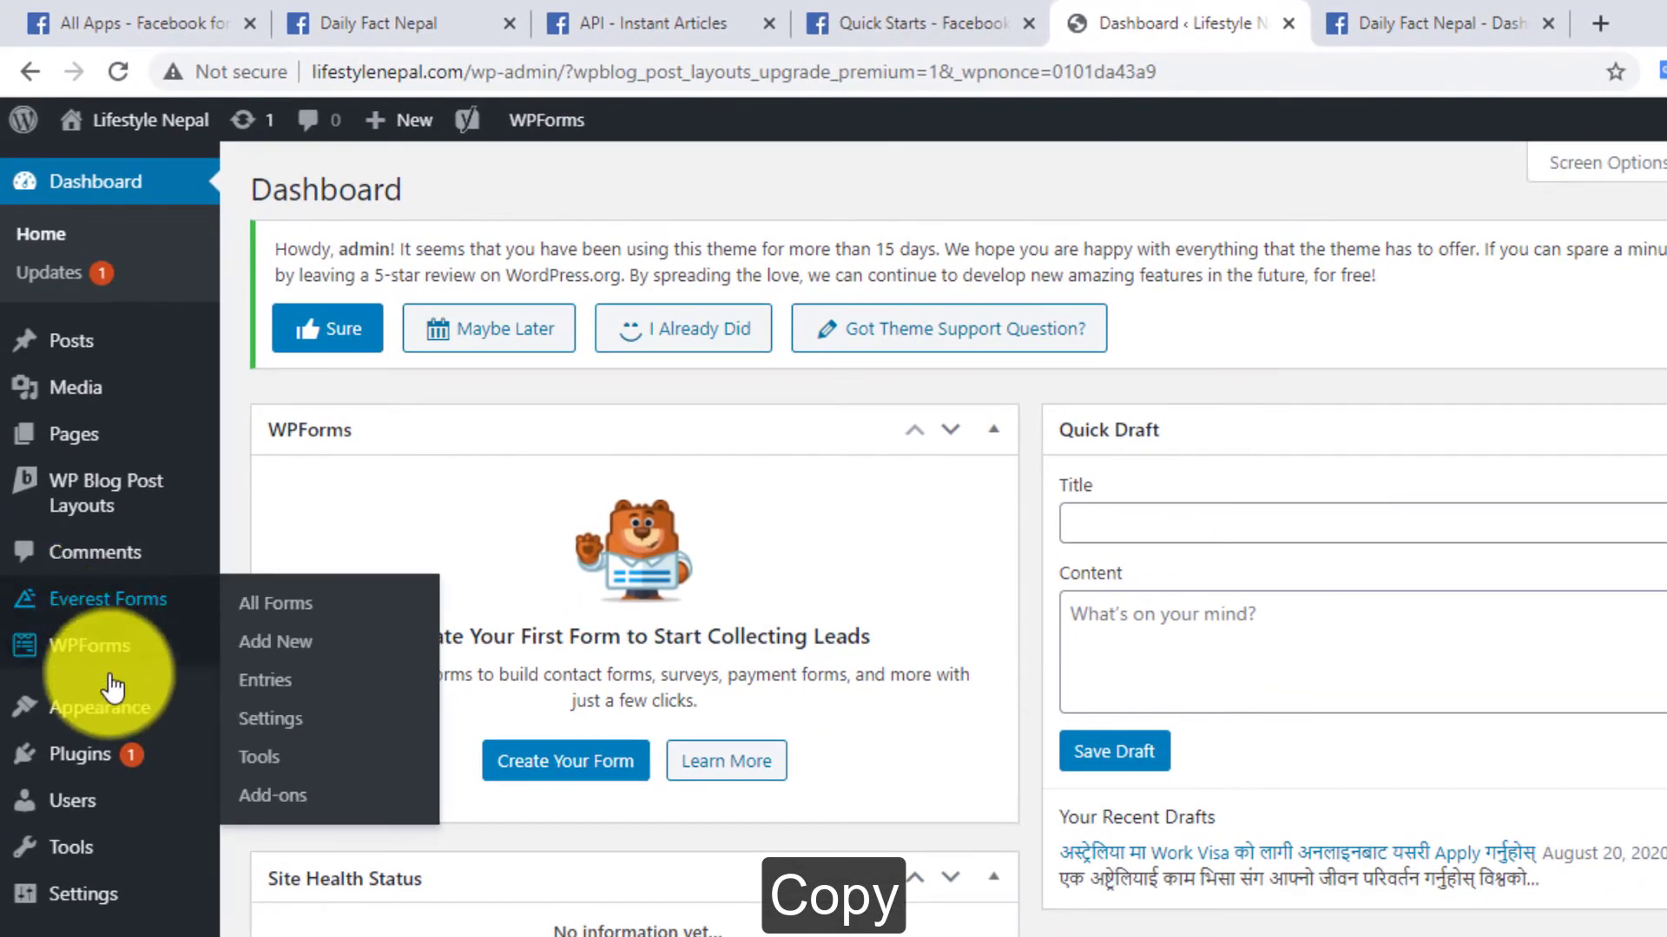
mouse_move(109, 707)
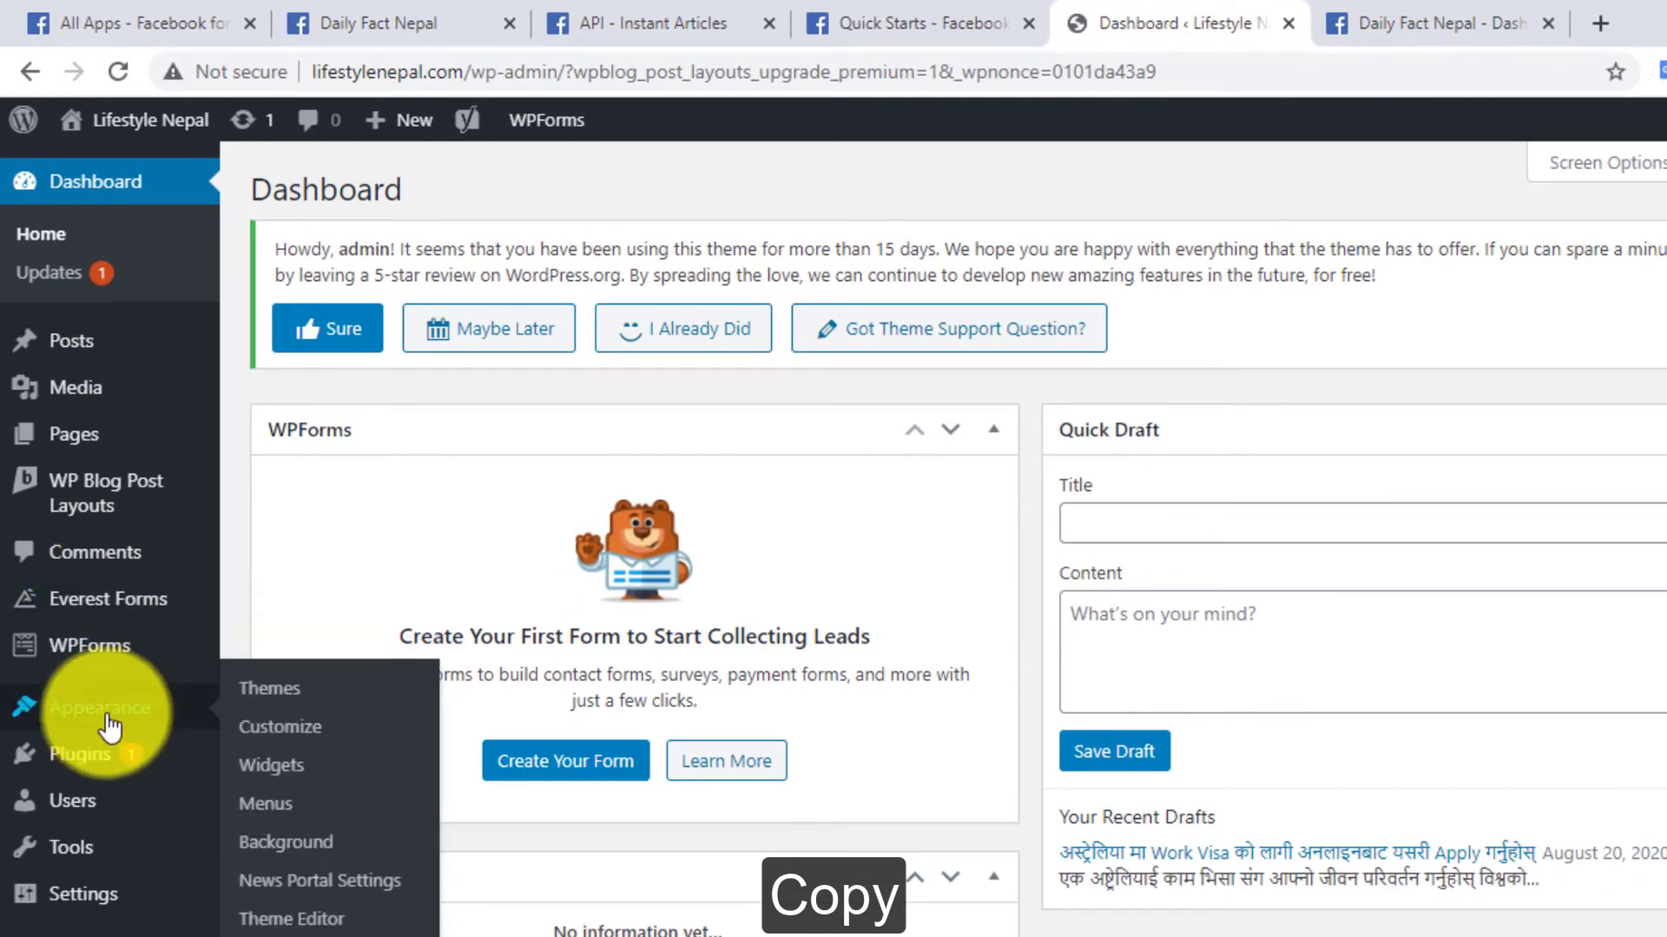
click(308, 924)
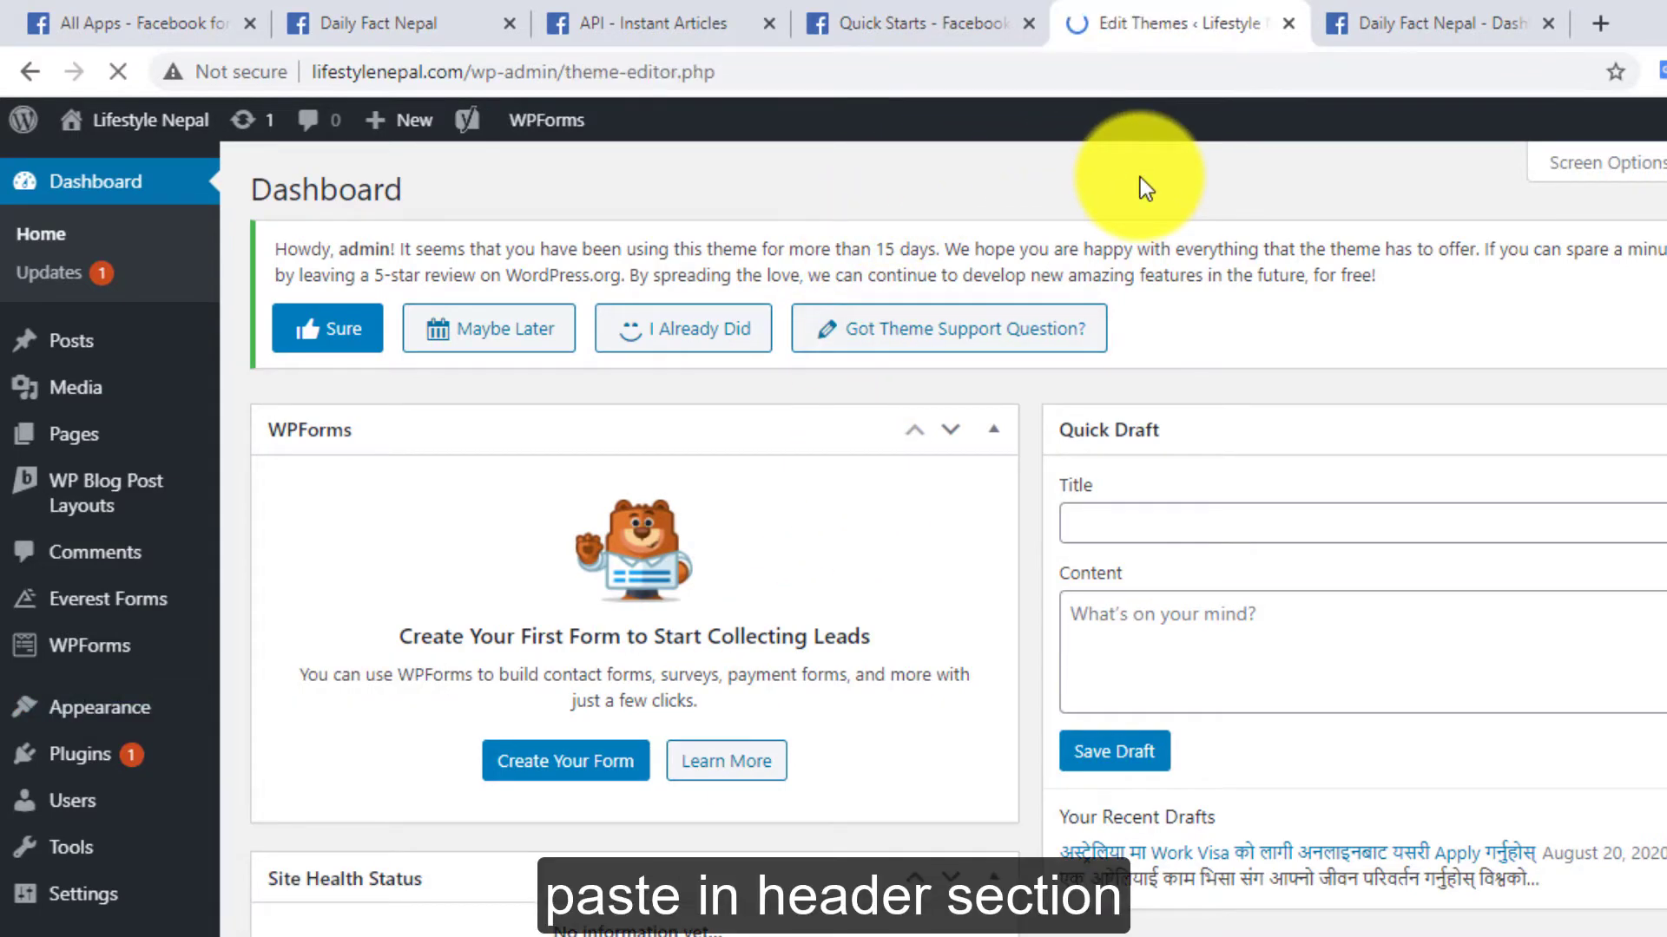
scroll(904, 446, down, 4)
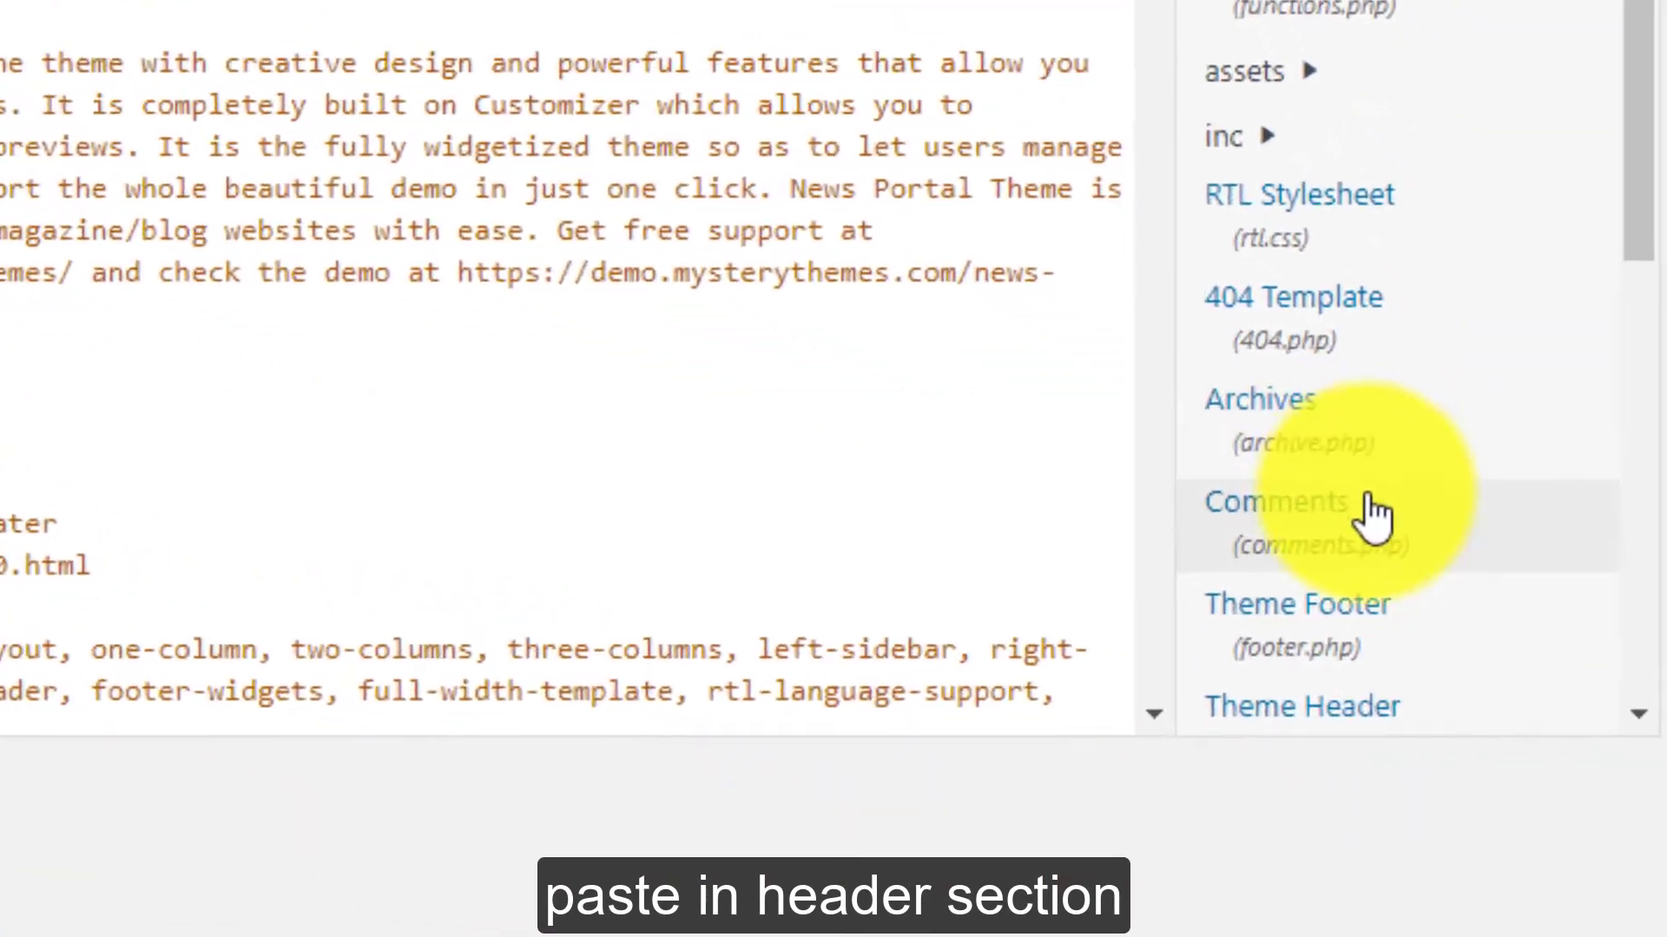
scroll(1375, 514, down, 3)
click(1354, 512)
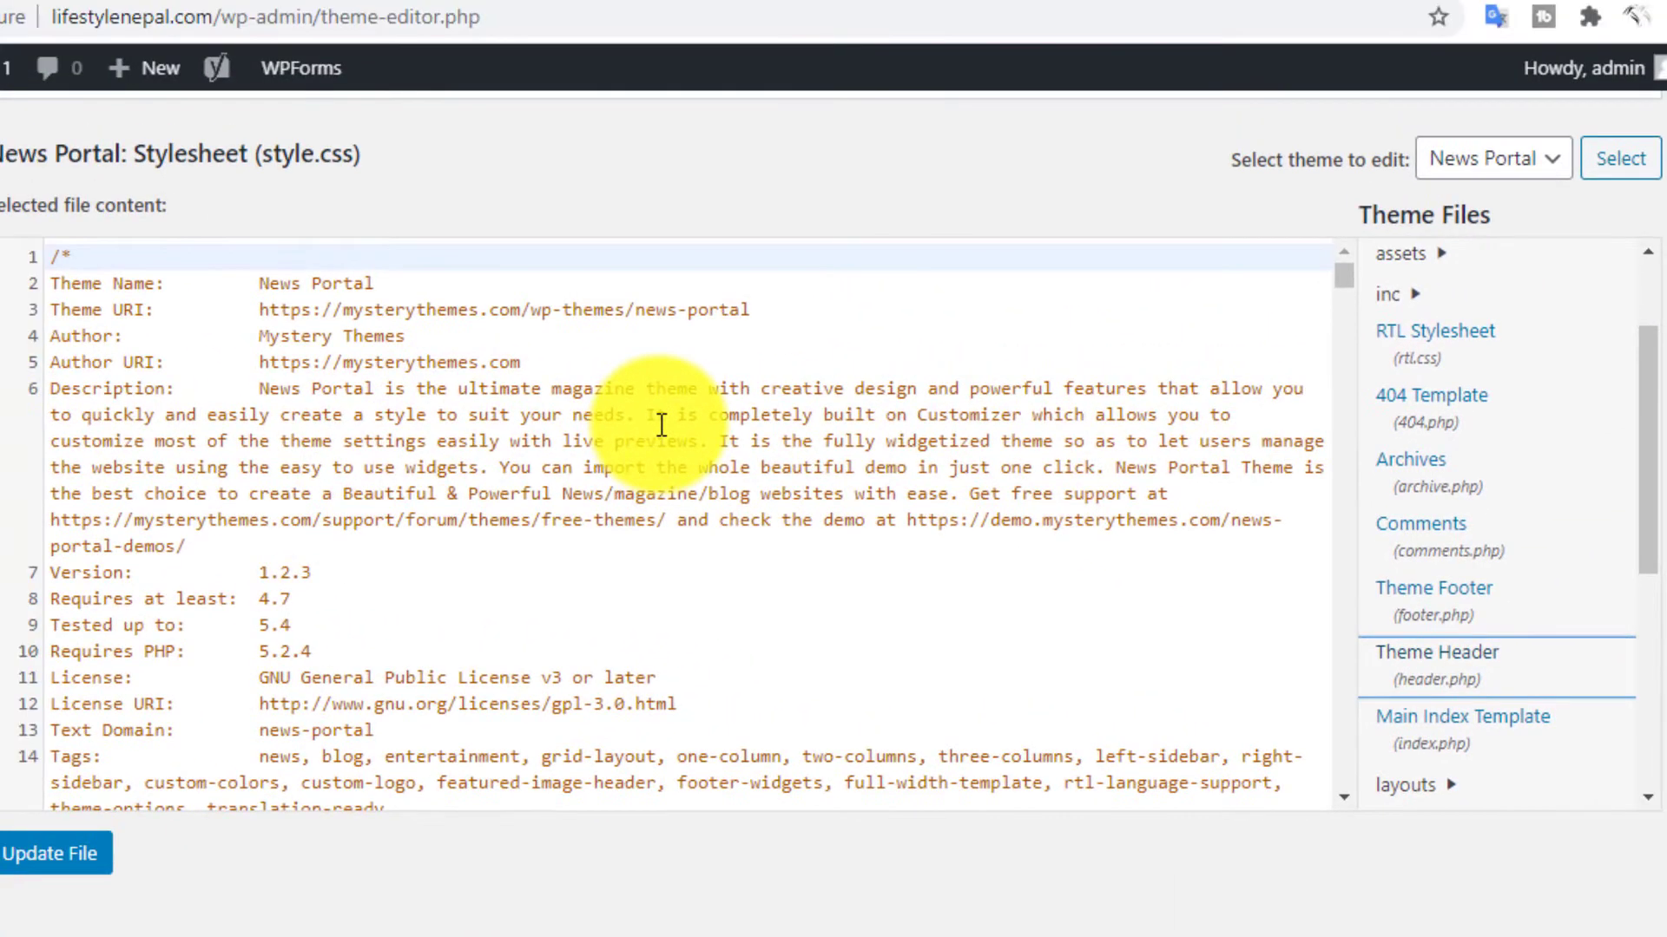
scroll(642, 451, down, 3)
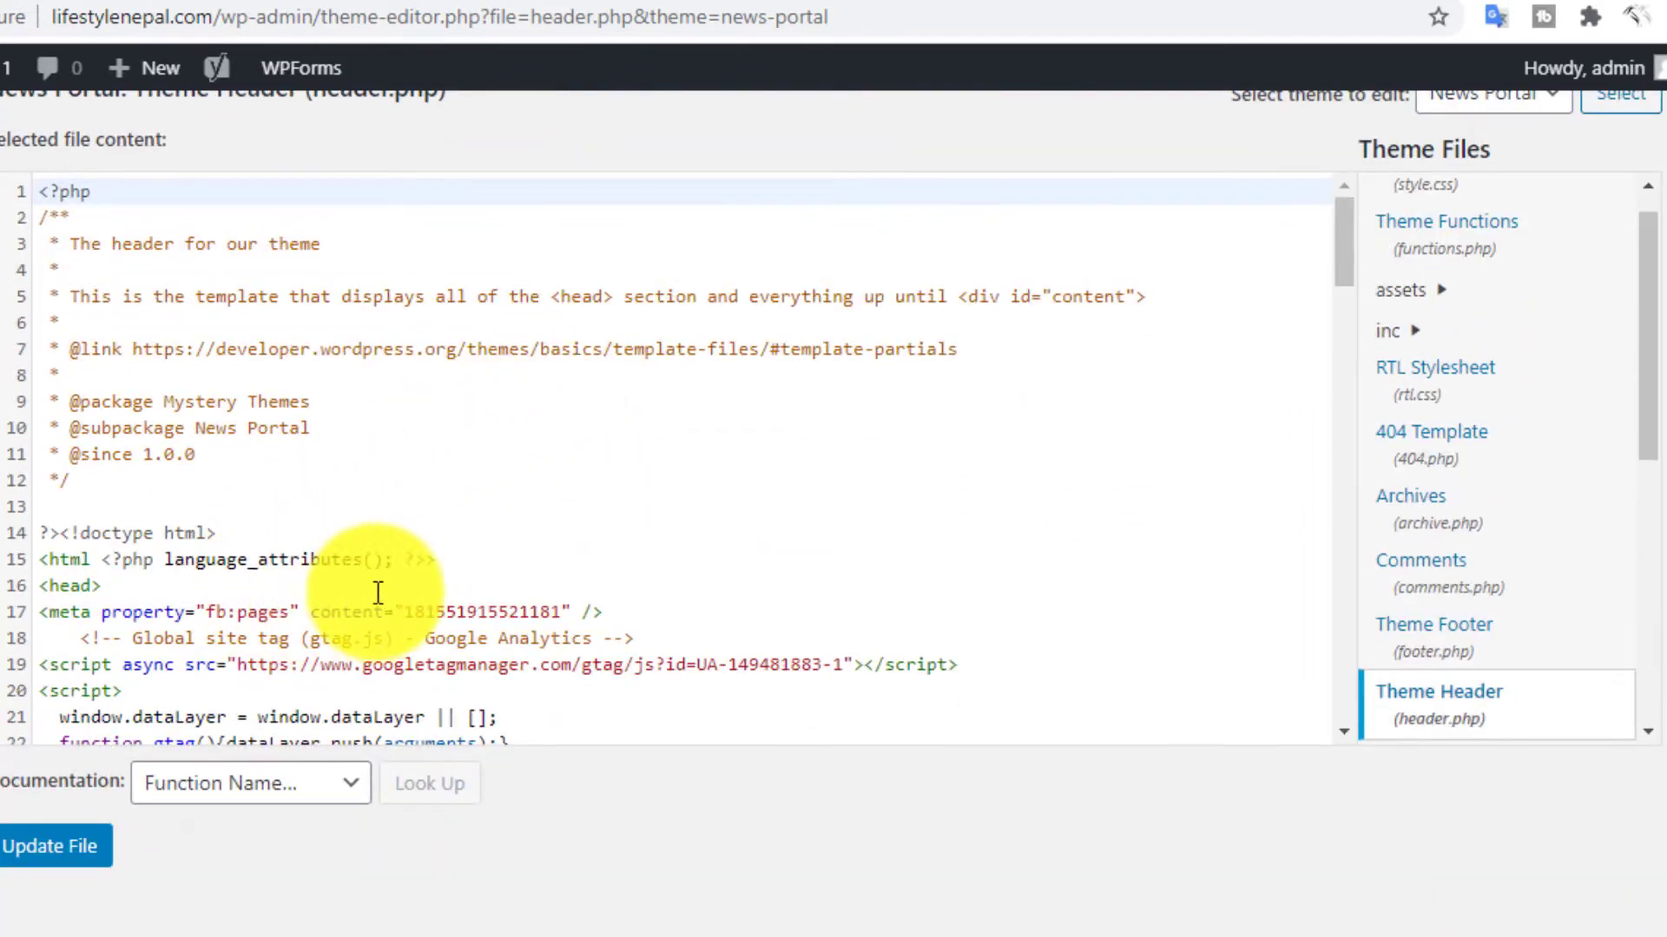
- Paste the Facebook SDK snippet on line 37 of header.php, below the opening <body> tag, and update the file
scroll(375, 519, down, 3)
scroll(268, 524, down, 3)
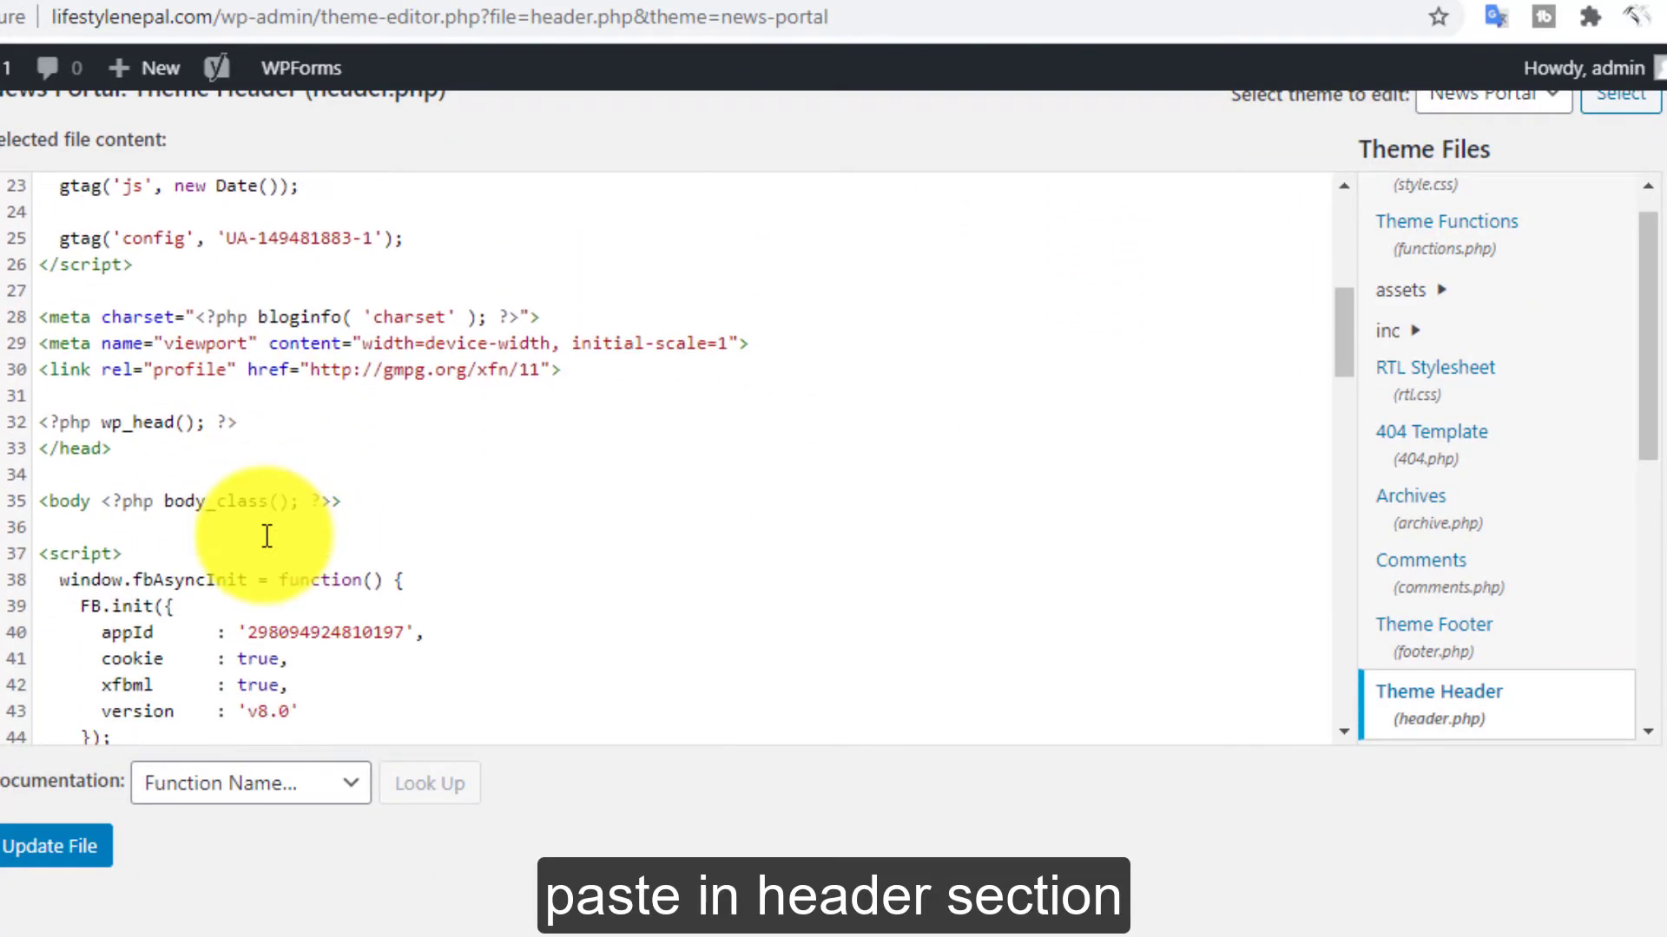
click(112, 526)
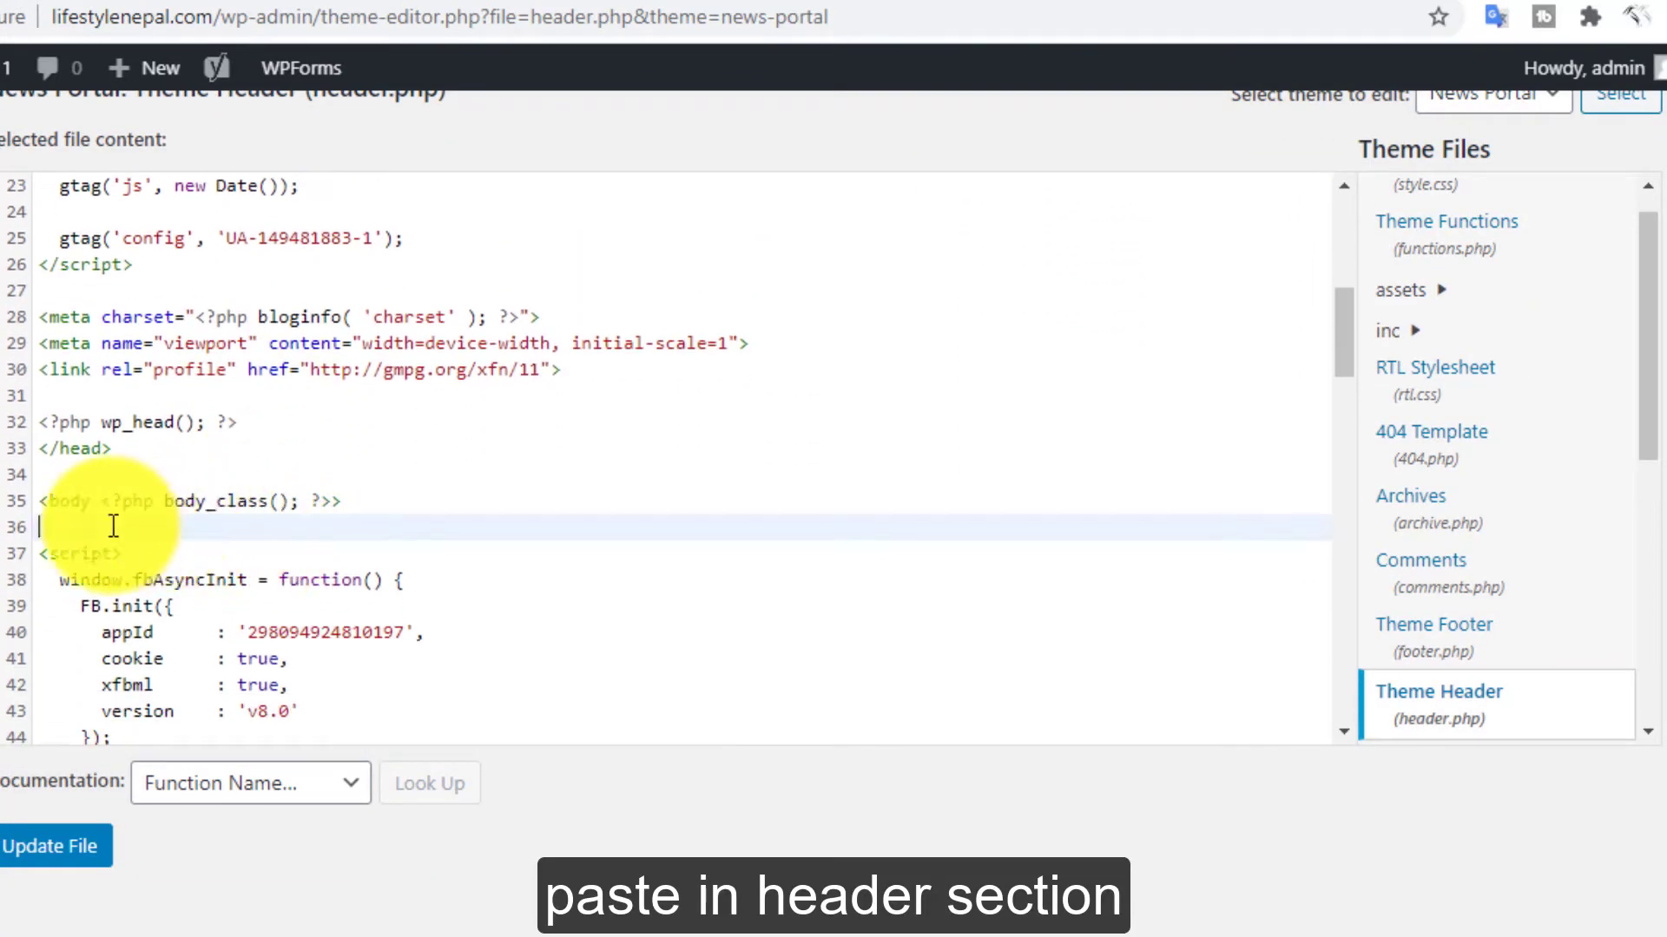
key(Return)
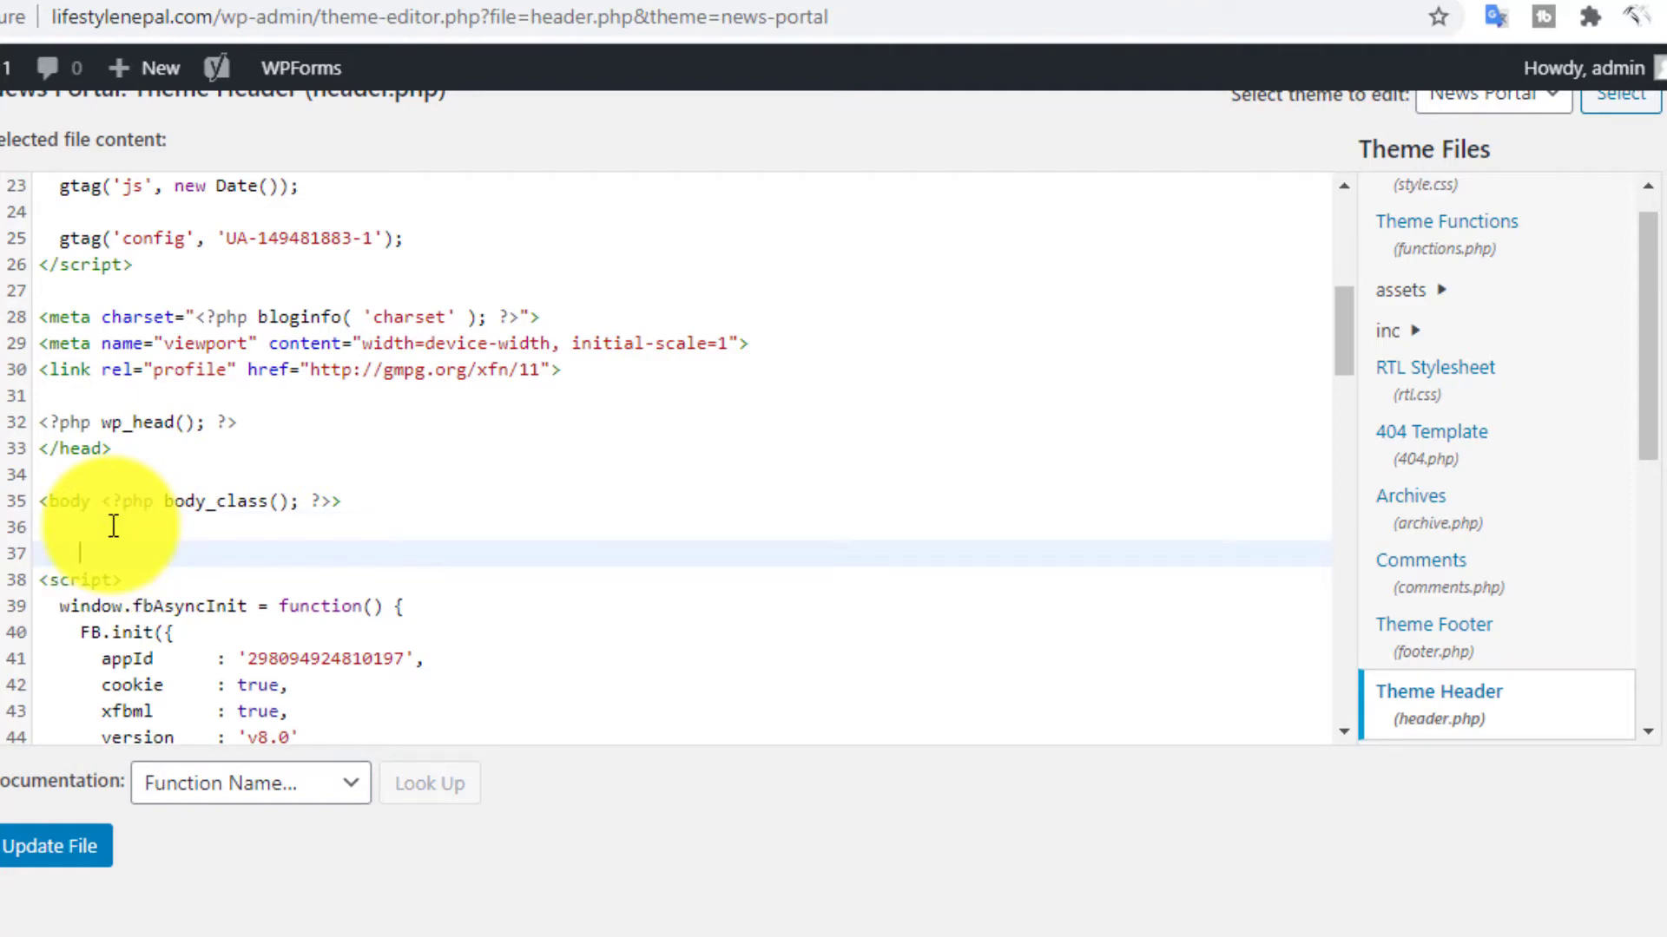
key(ctrl+v)
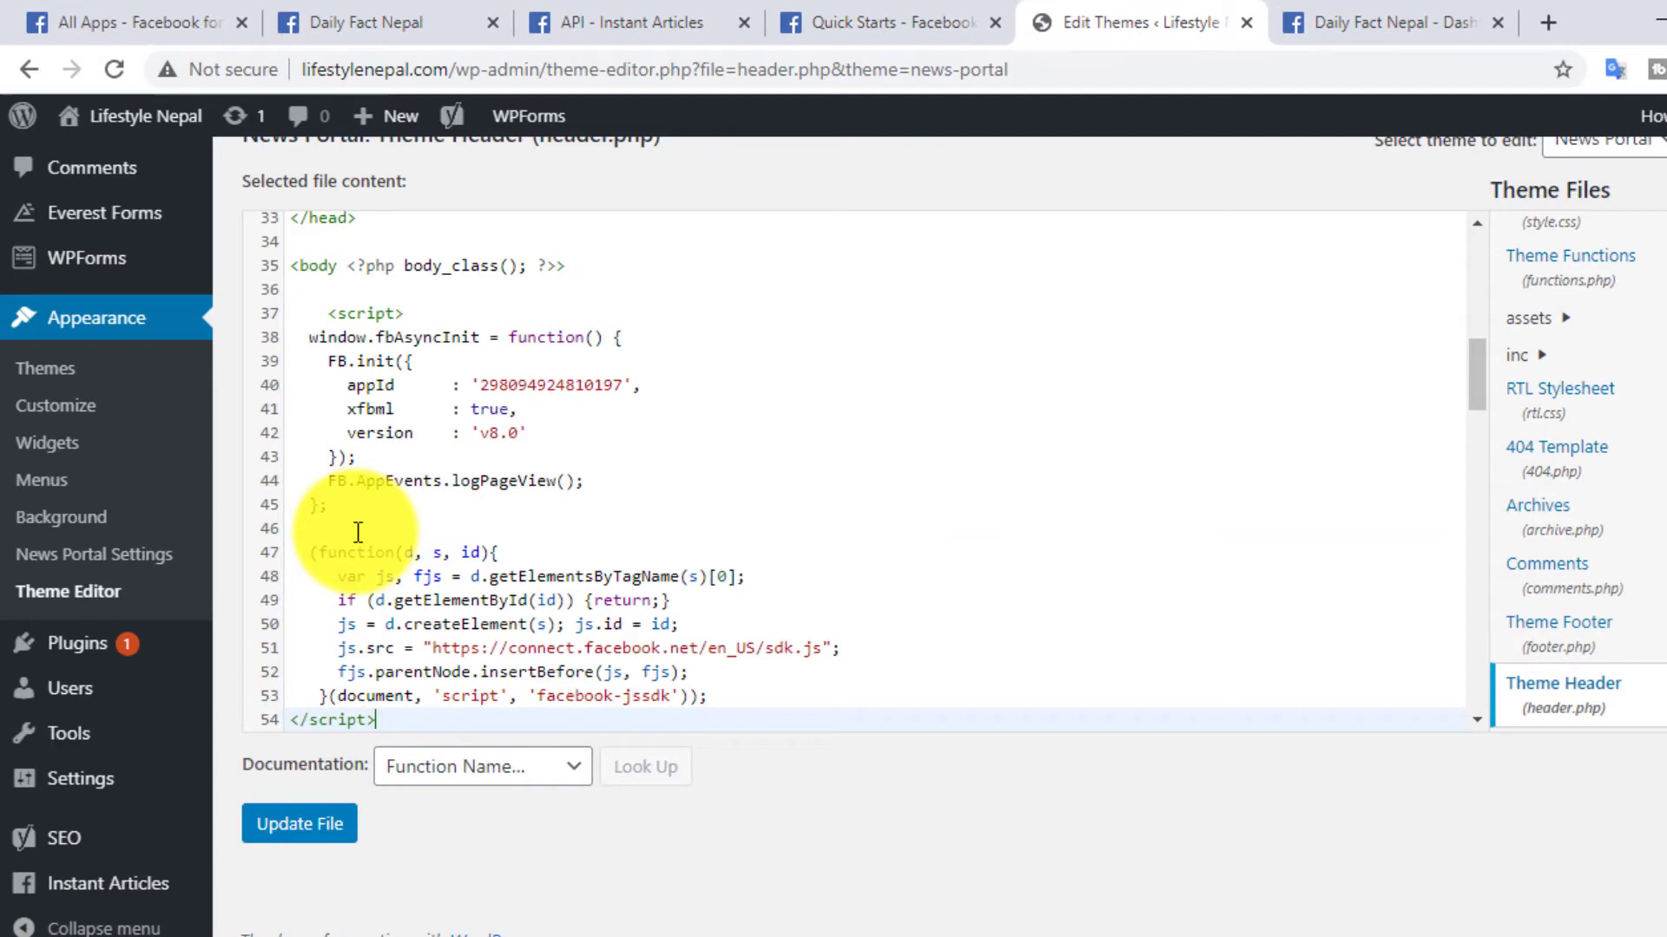
key(Return)
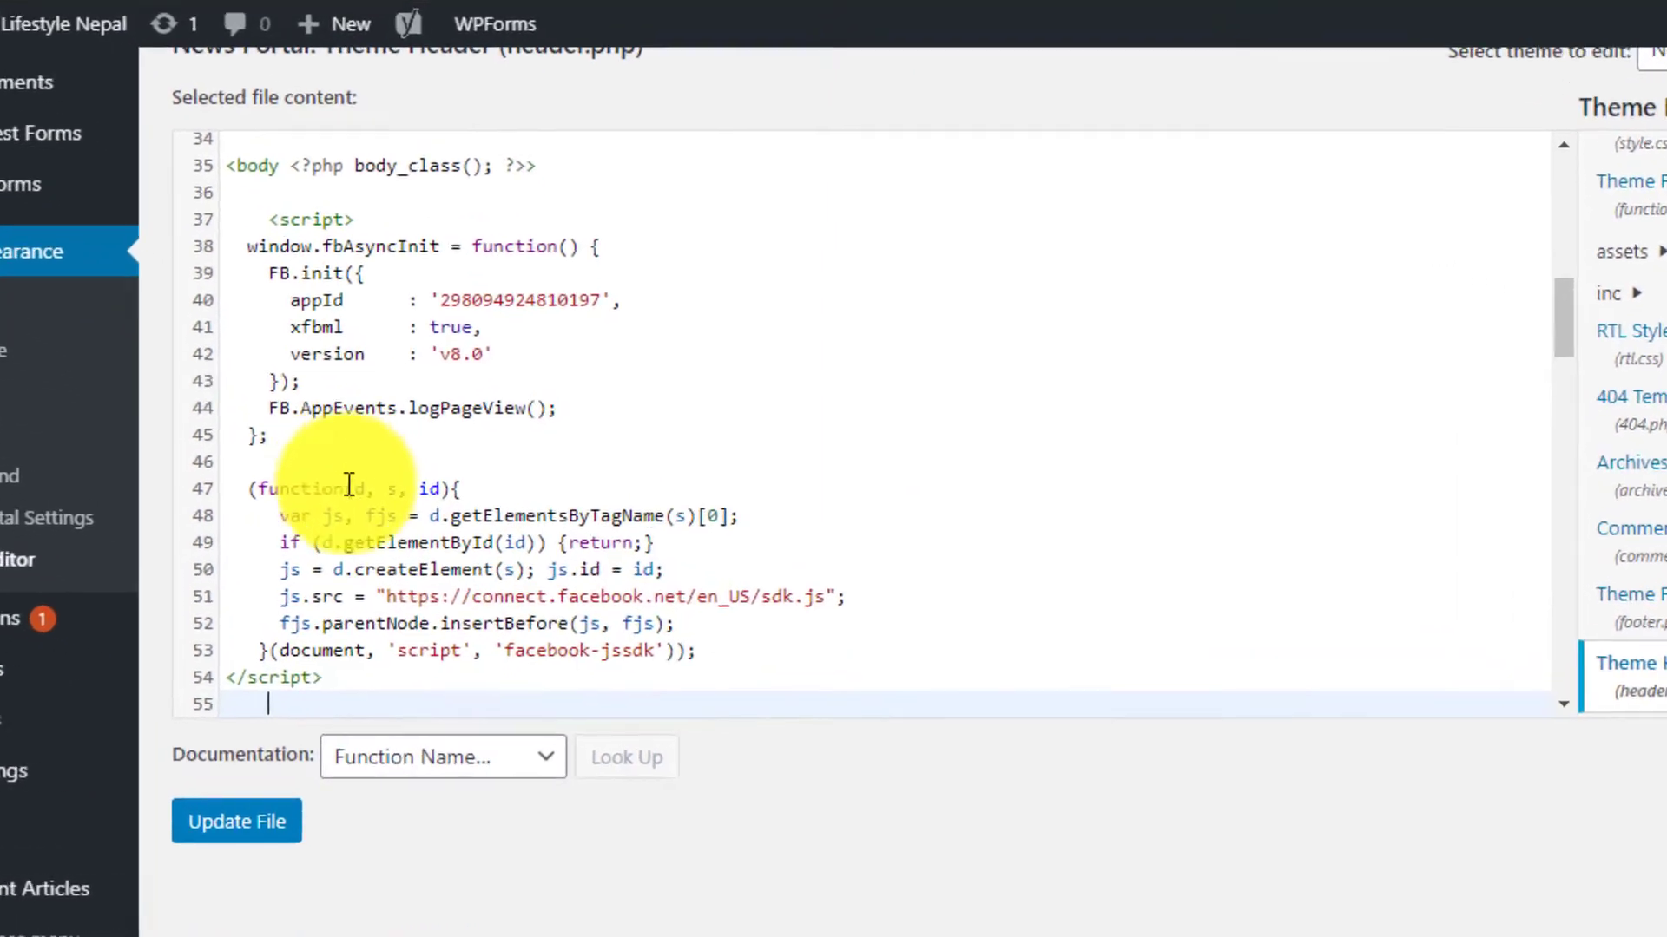
click(298, 828)
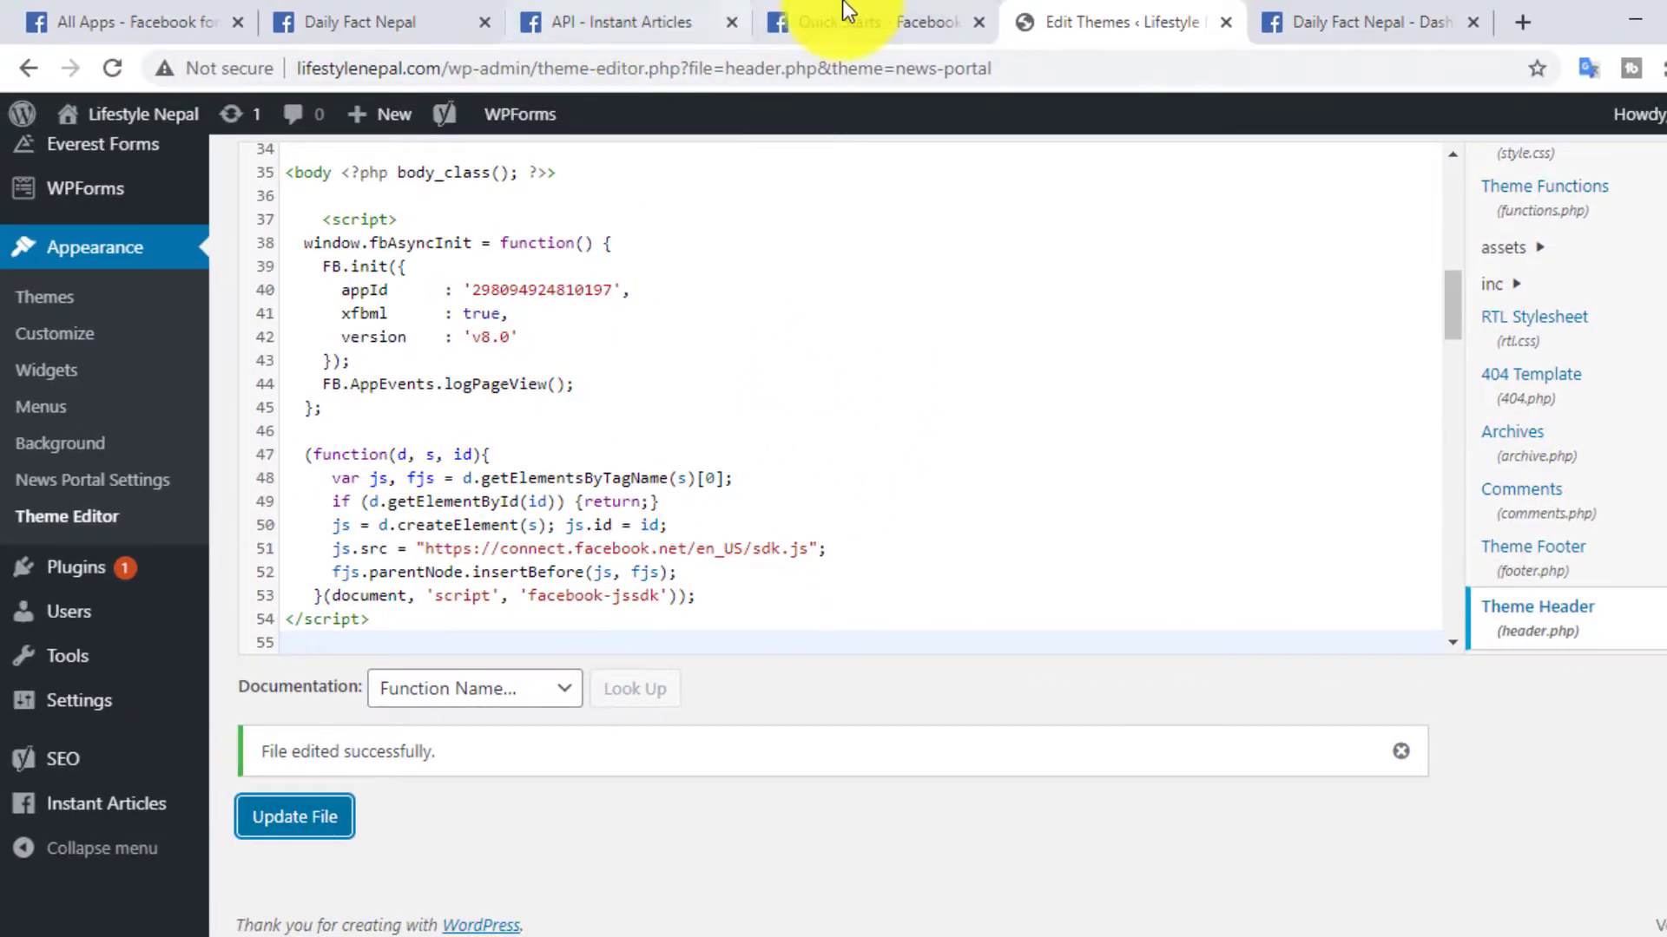
click(764, 19)
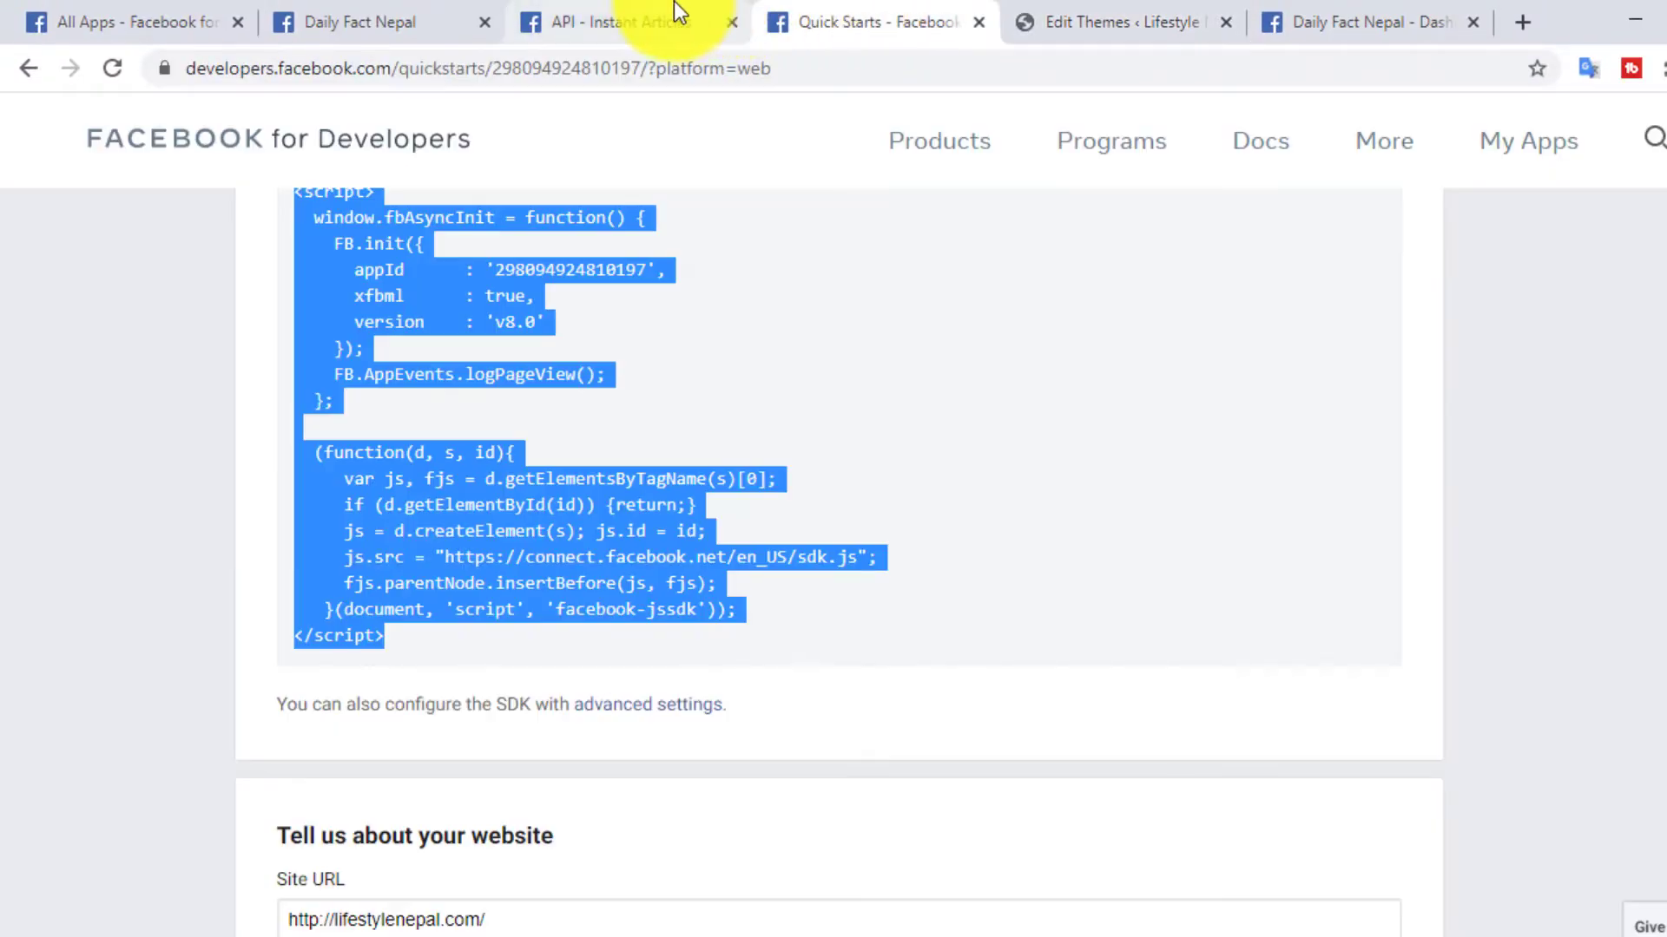
scroll(791, 377, up, 1)
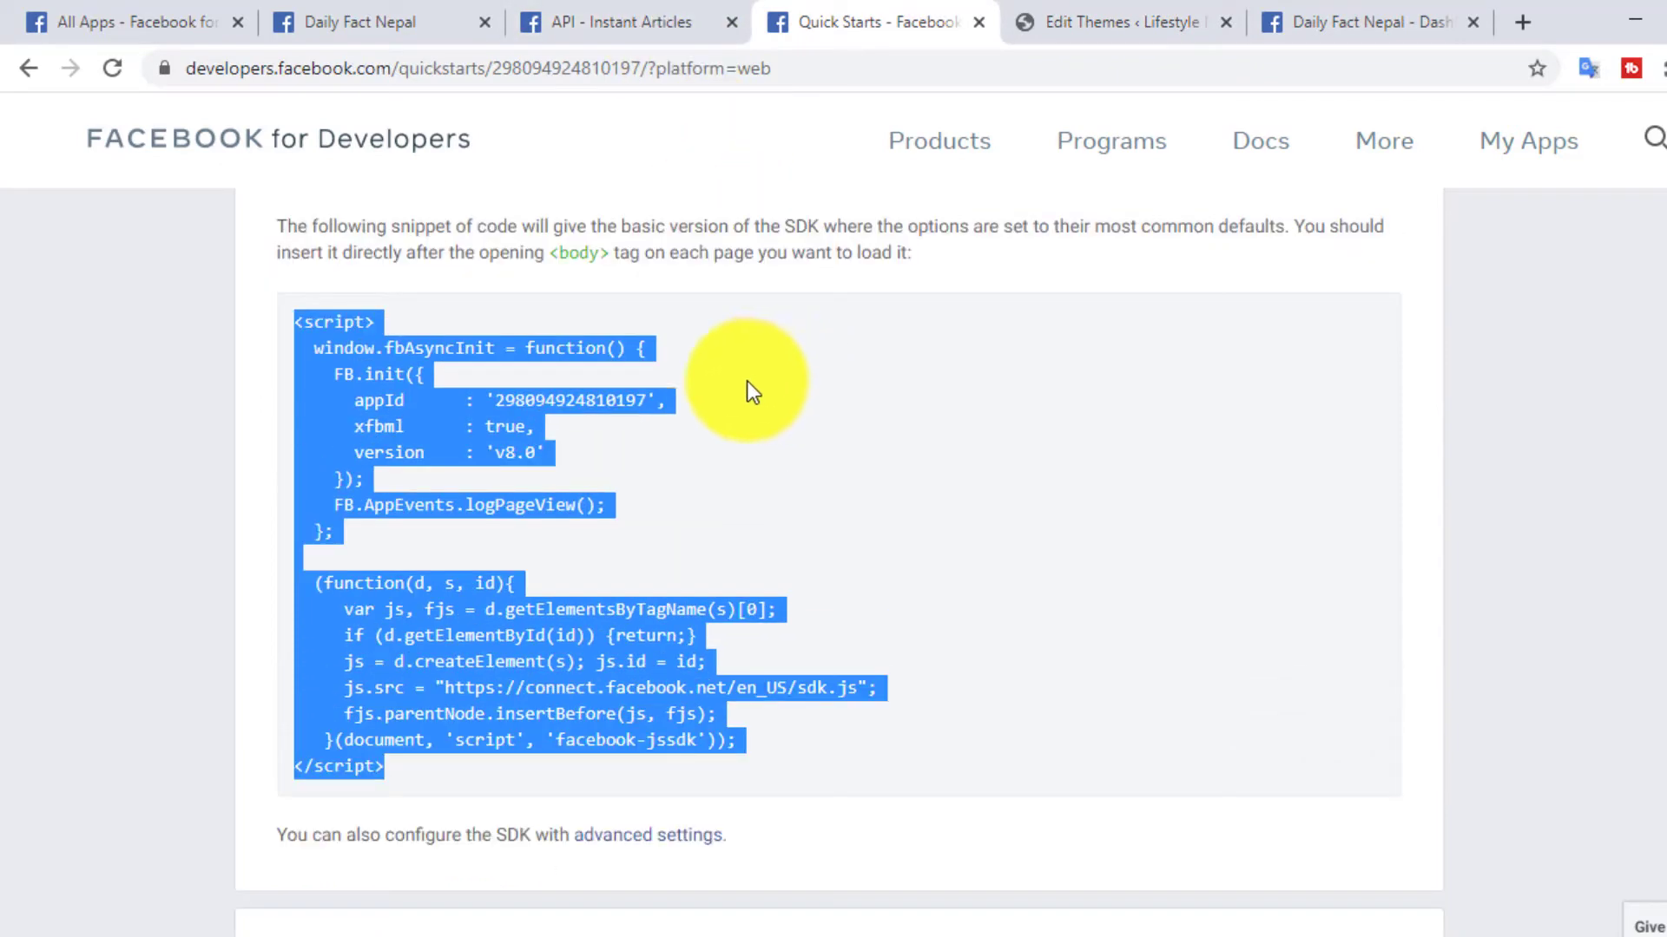
scroll(733, 561, up, 1)
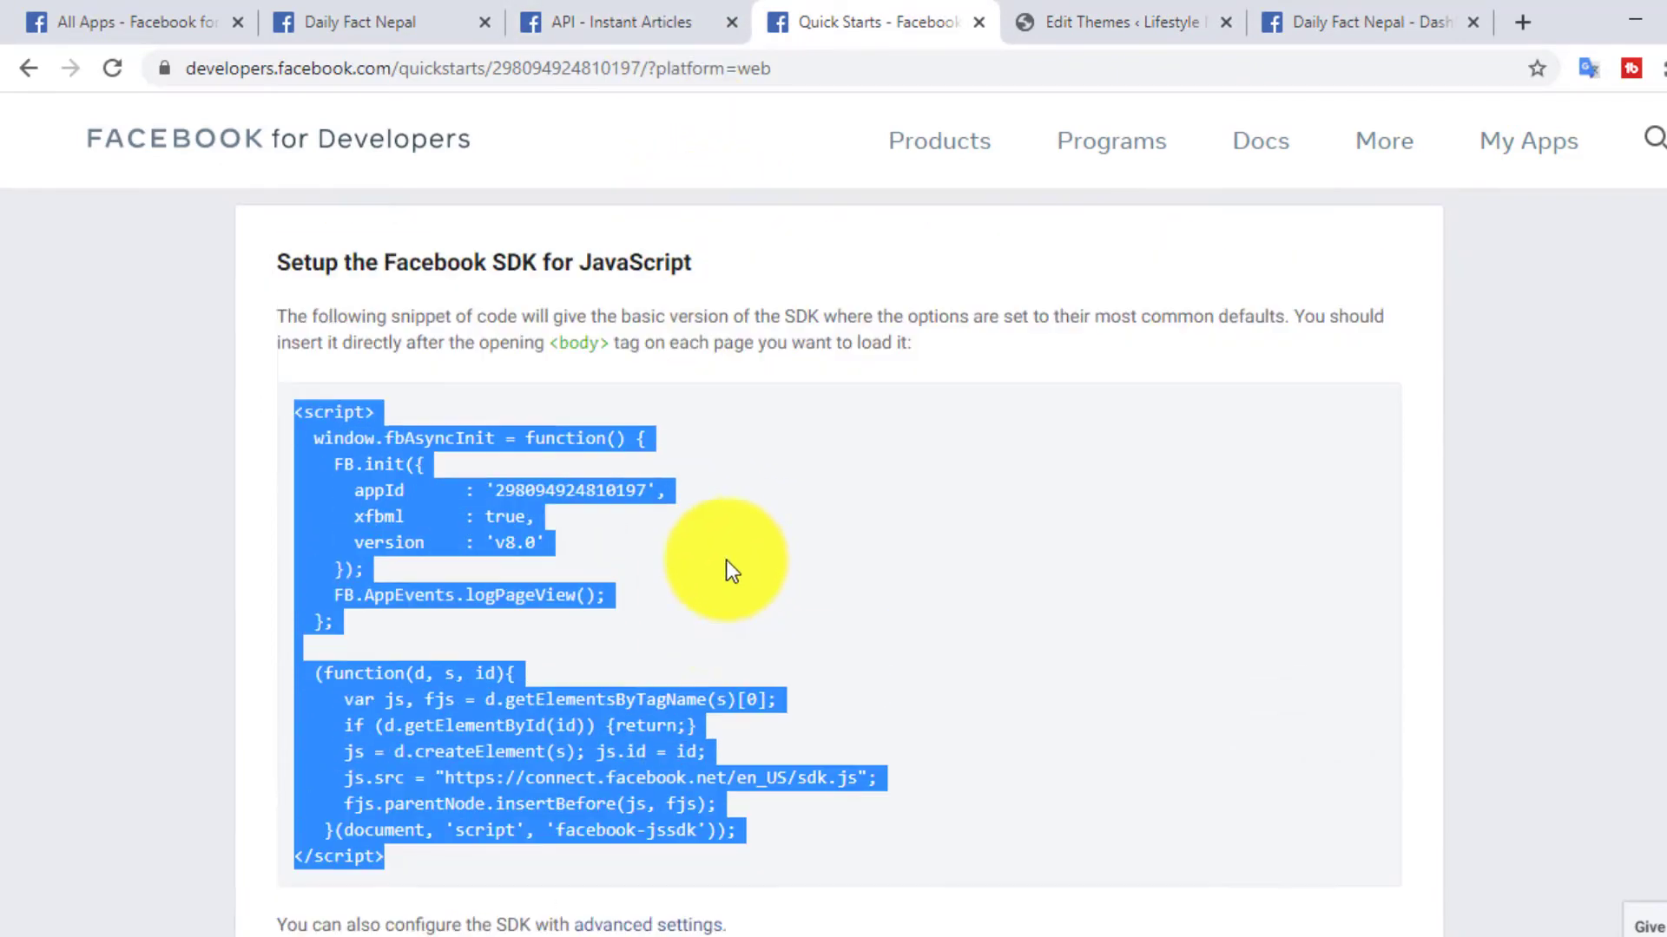
scroll(726, 544, down, 4)
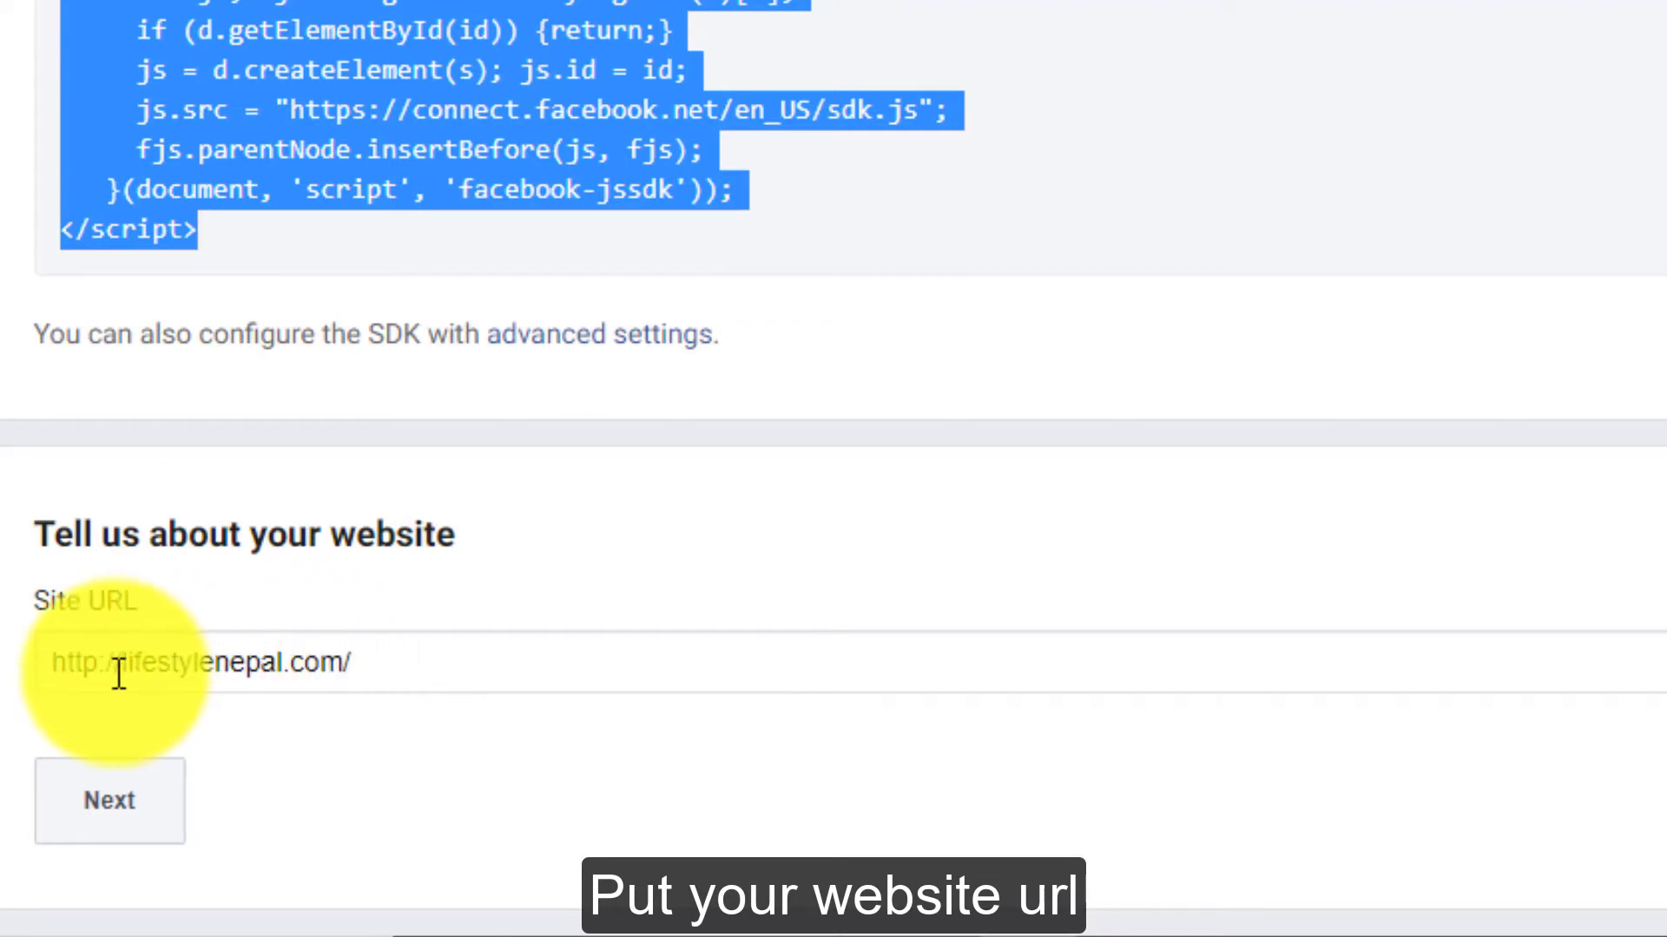
click(122, 811)
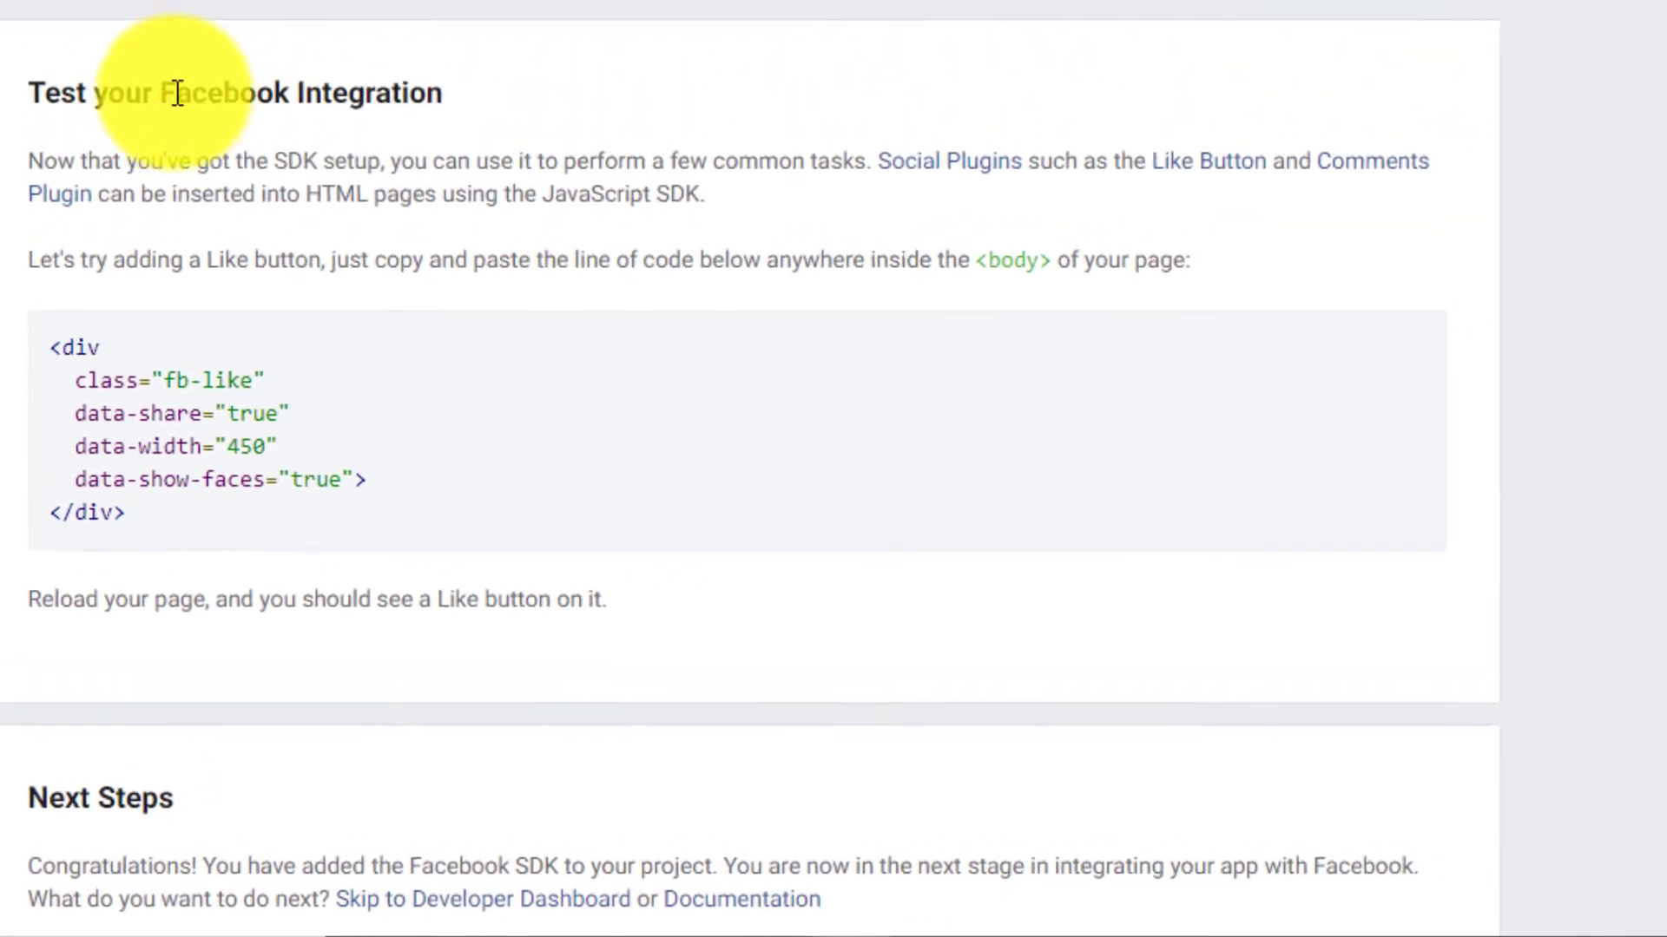
- Select and copy the complete fb-like <div> code from the Test your Facebook Integration section
drag(159, 107, 354, 111)
click(387, 113)
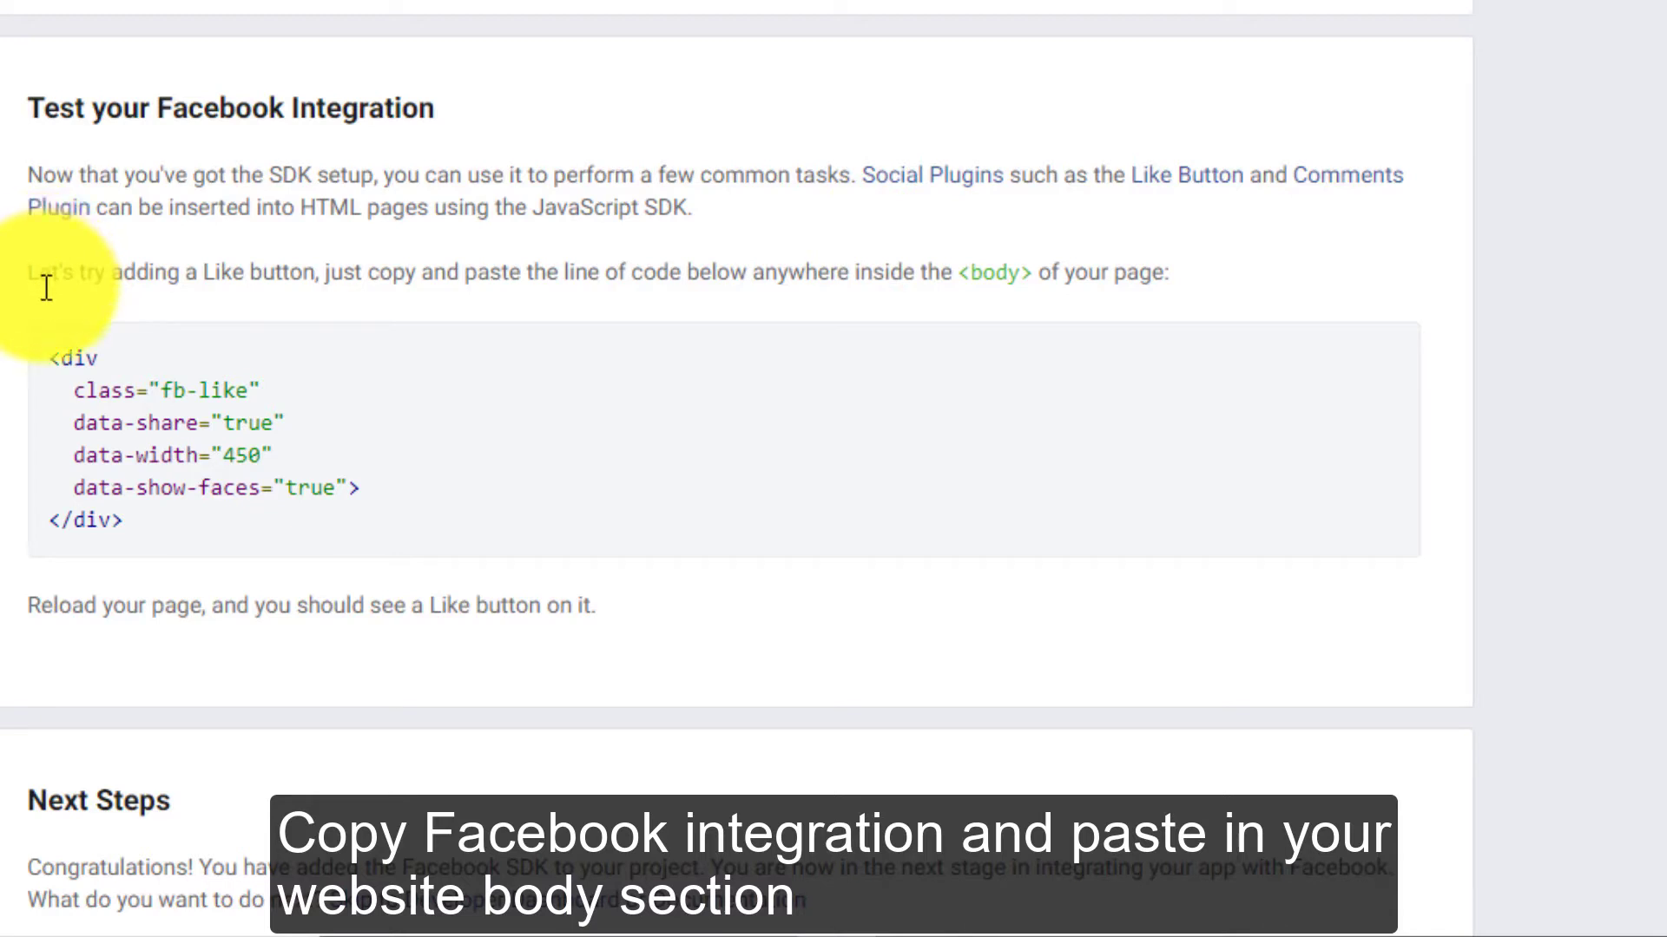
drag(30, 274, 898, 283)
click(1137, 276)
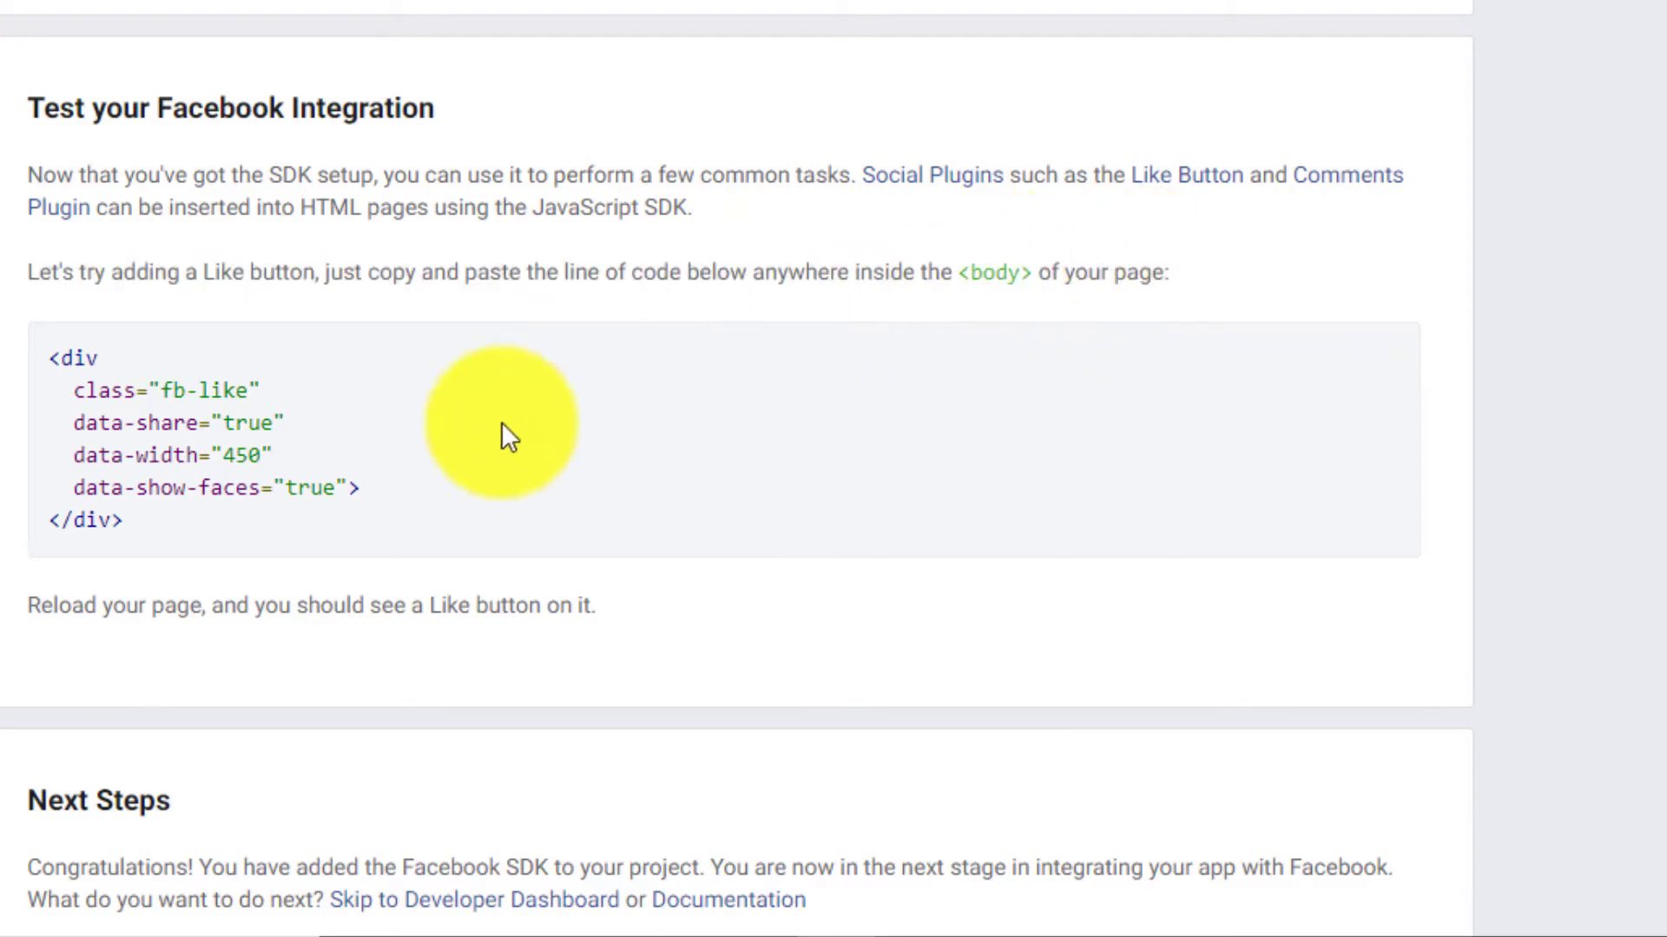
triple_click(205, 390)
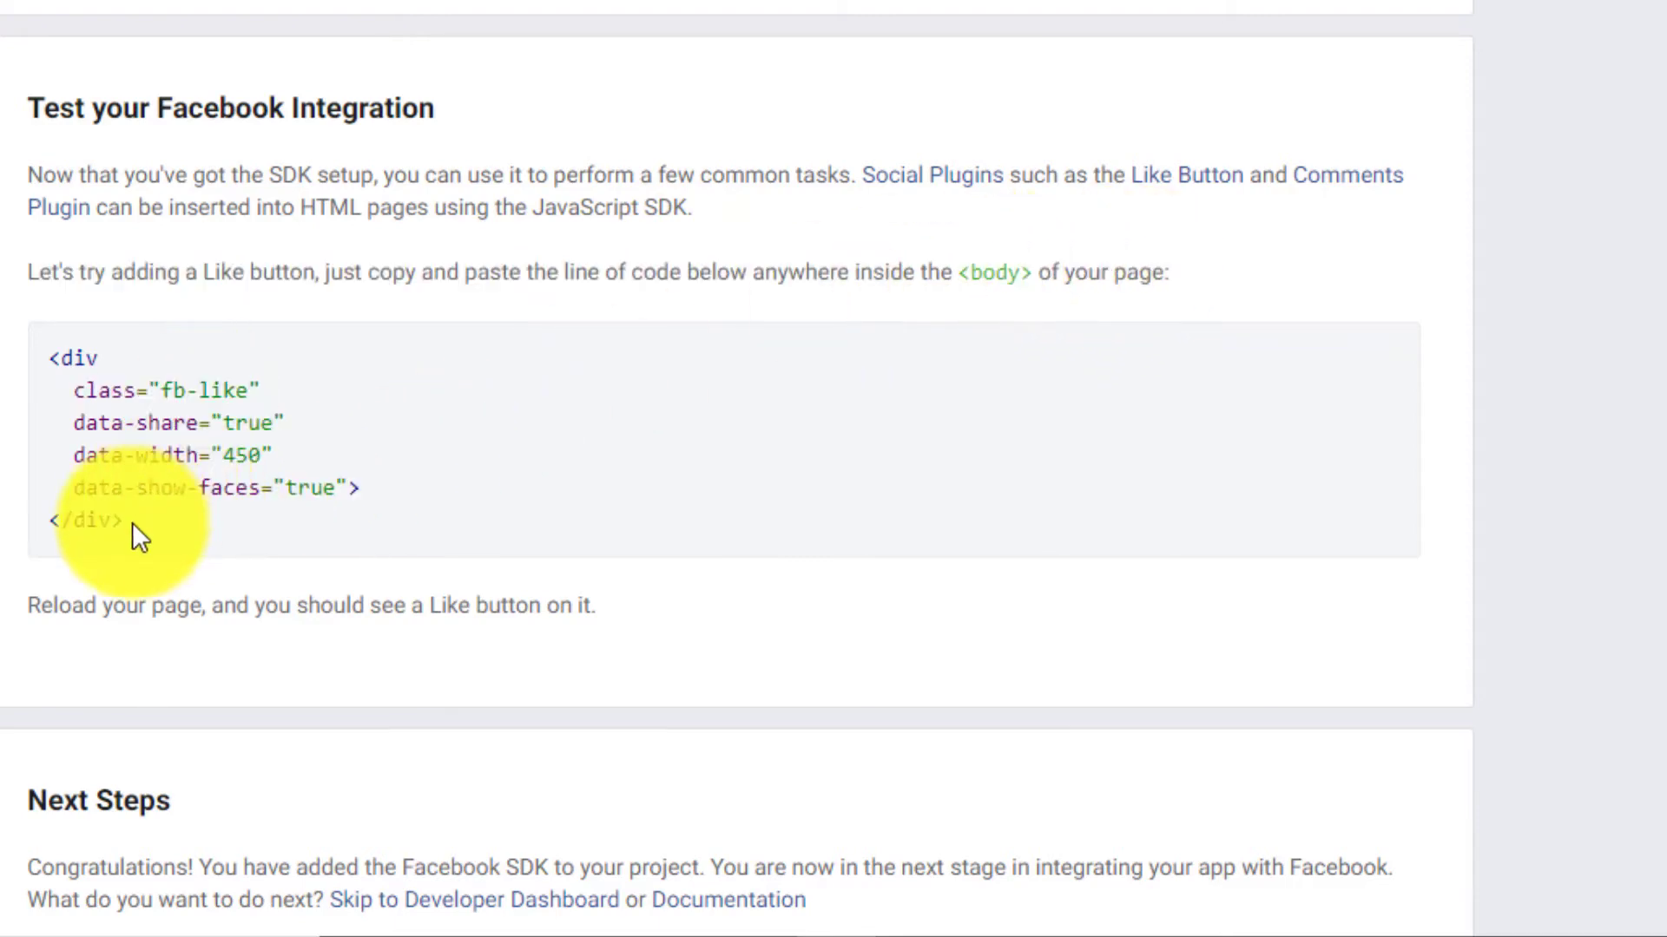
drag(132, 523, 18, 353)
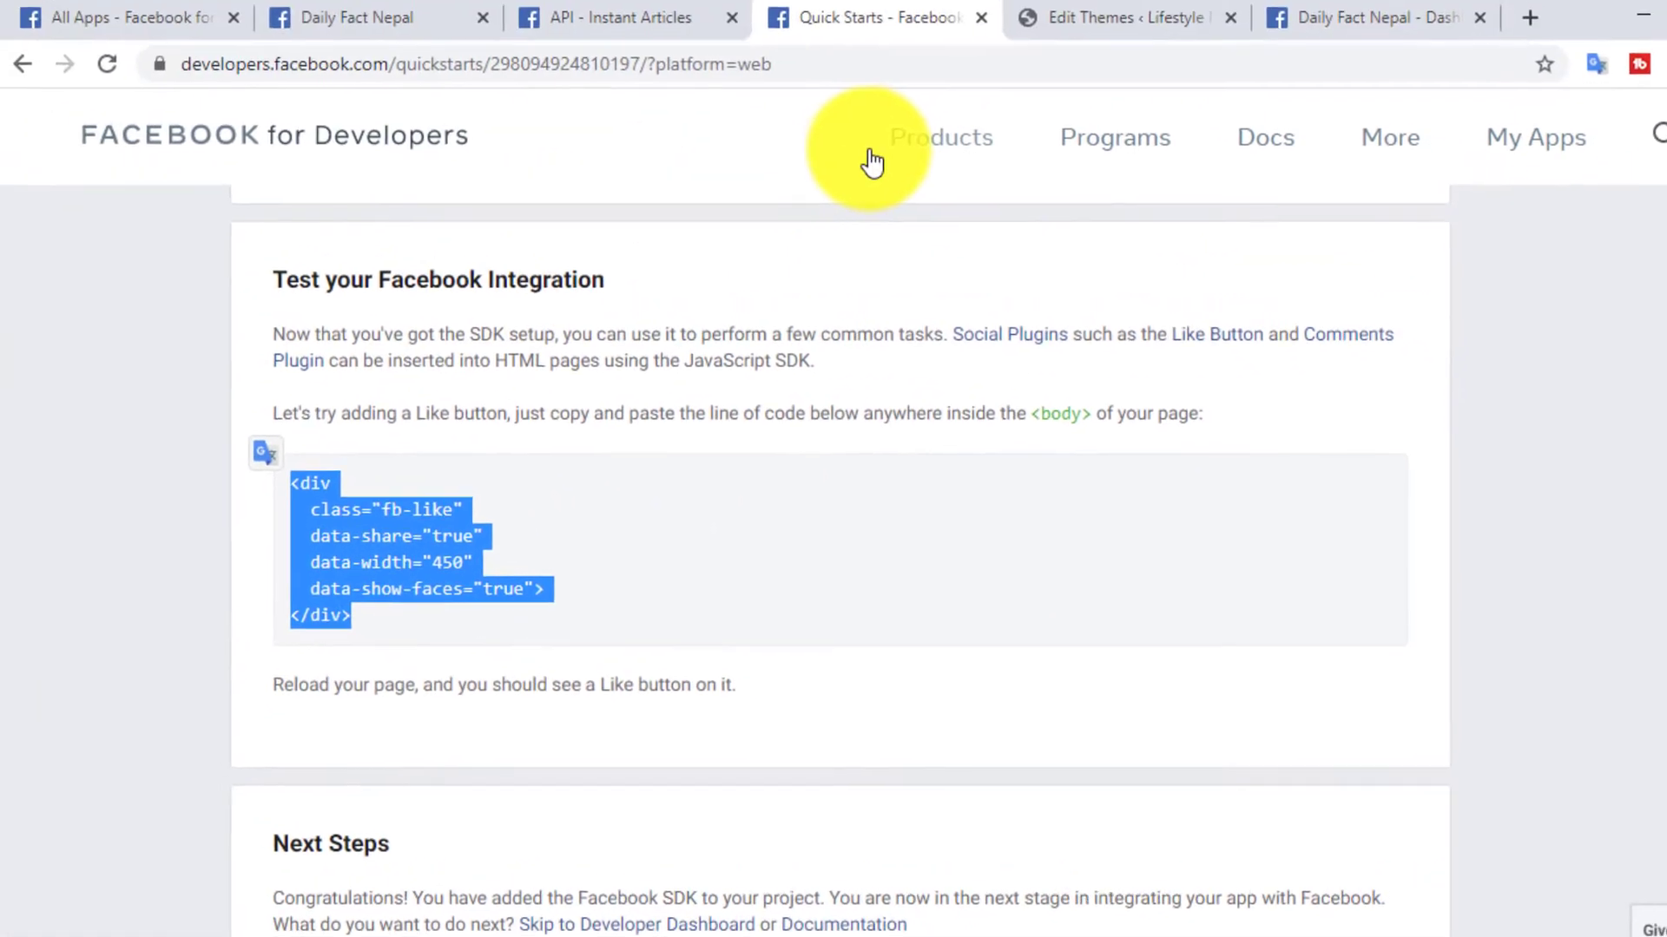
- Paste the fb-like <div> code into header.php below the first Facebook SDK script's closing </script> tag and update the file
click(1083, 10)
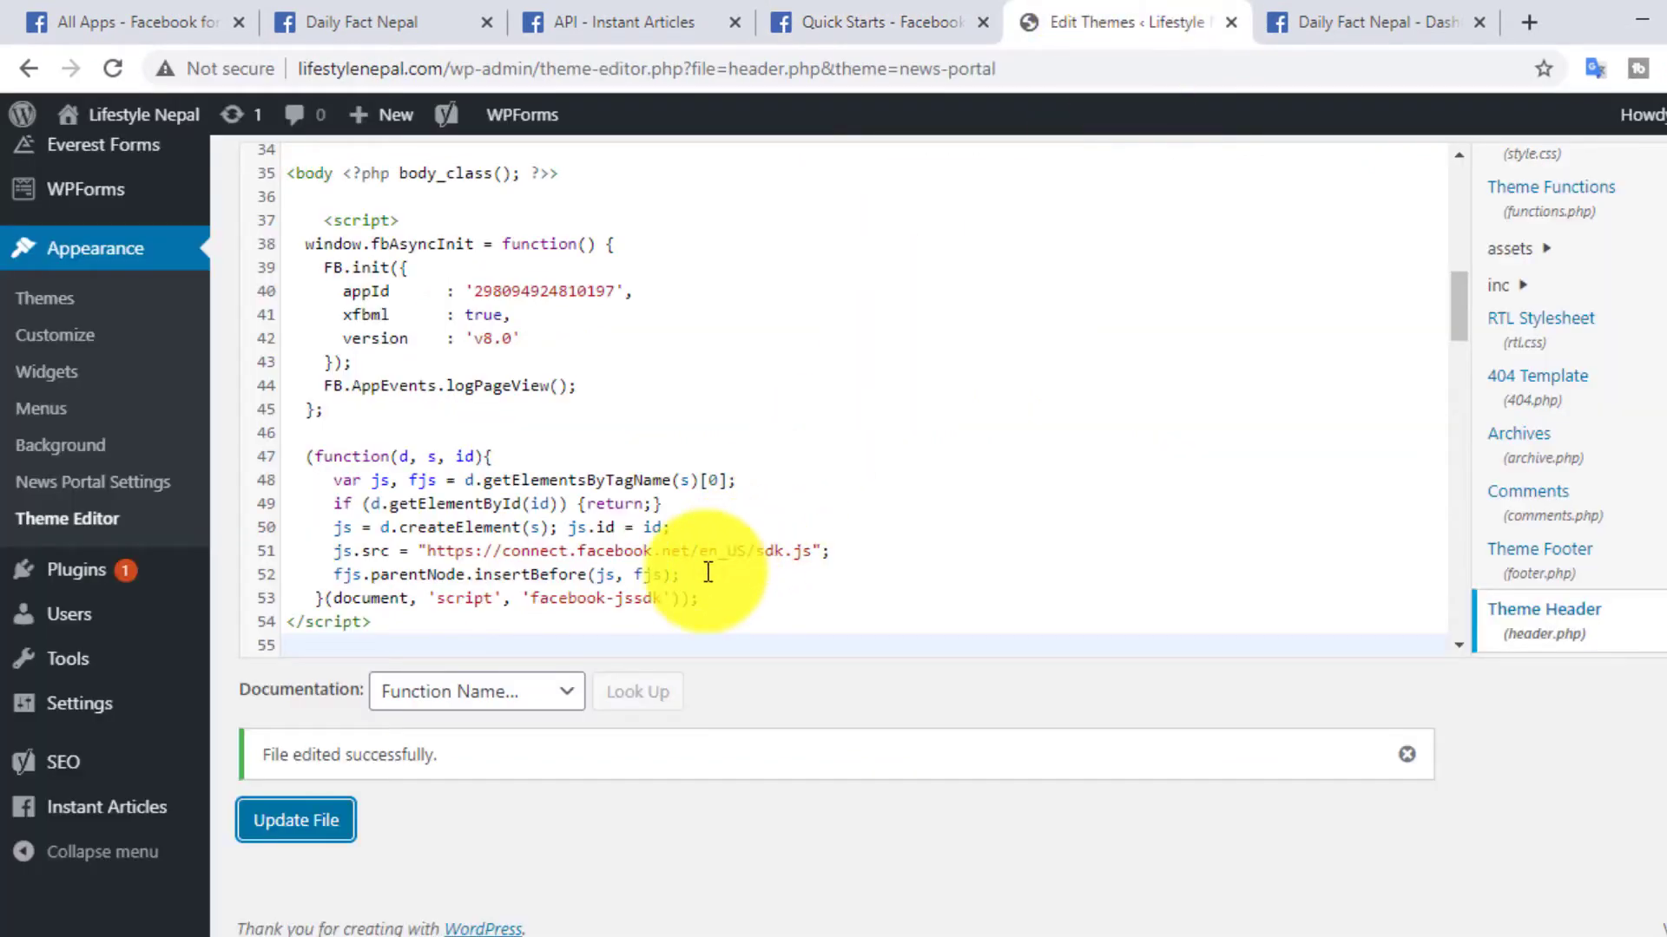
scroll(643, 570, down, 3)
scroll(613, 572, down, 1)
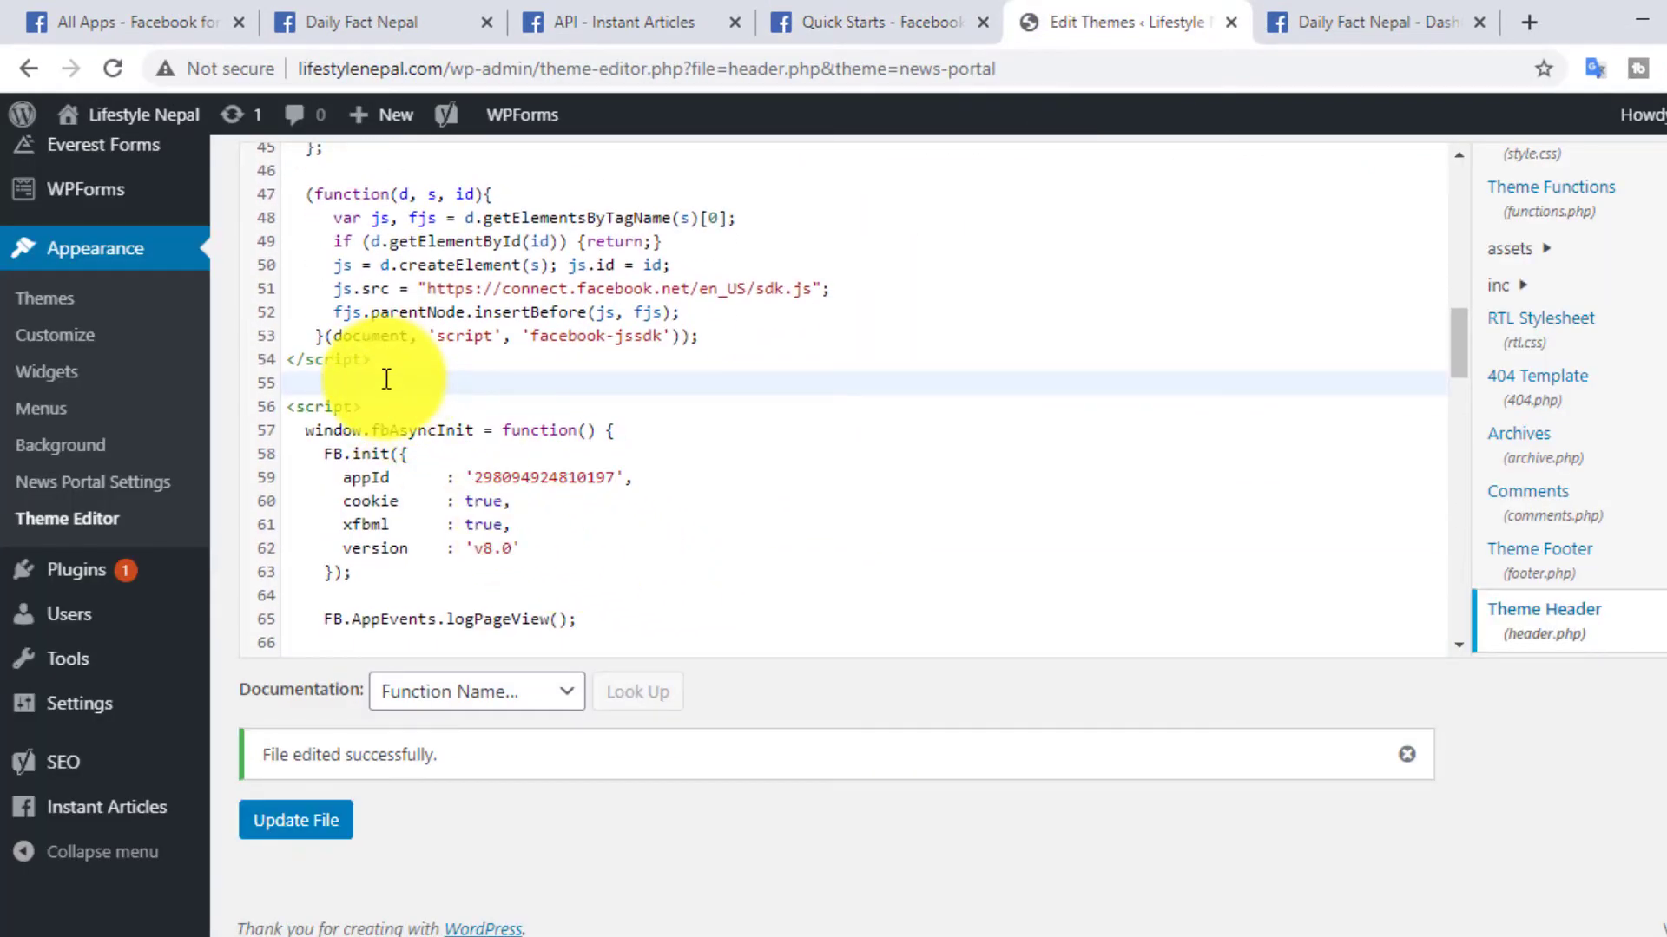
click(386, 379)
key(ctrl+v)
key(Return)
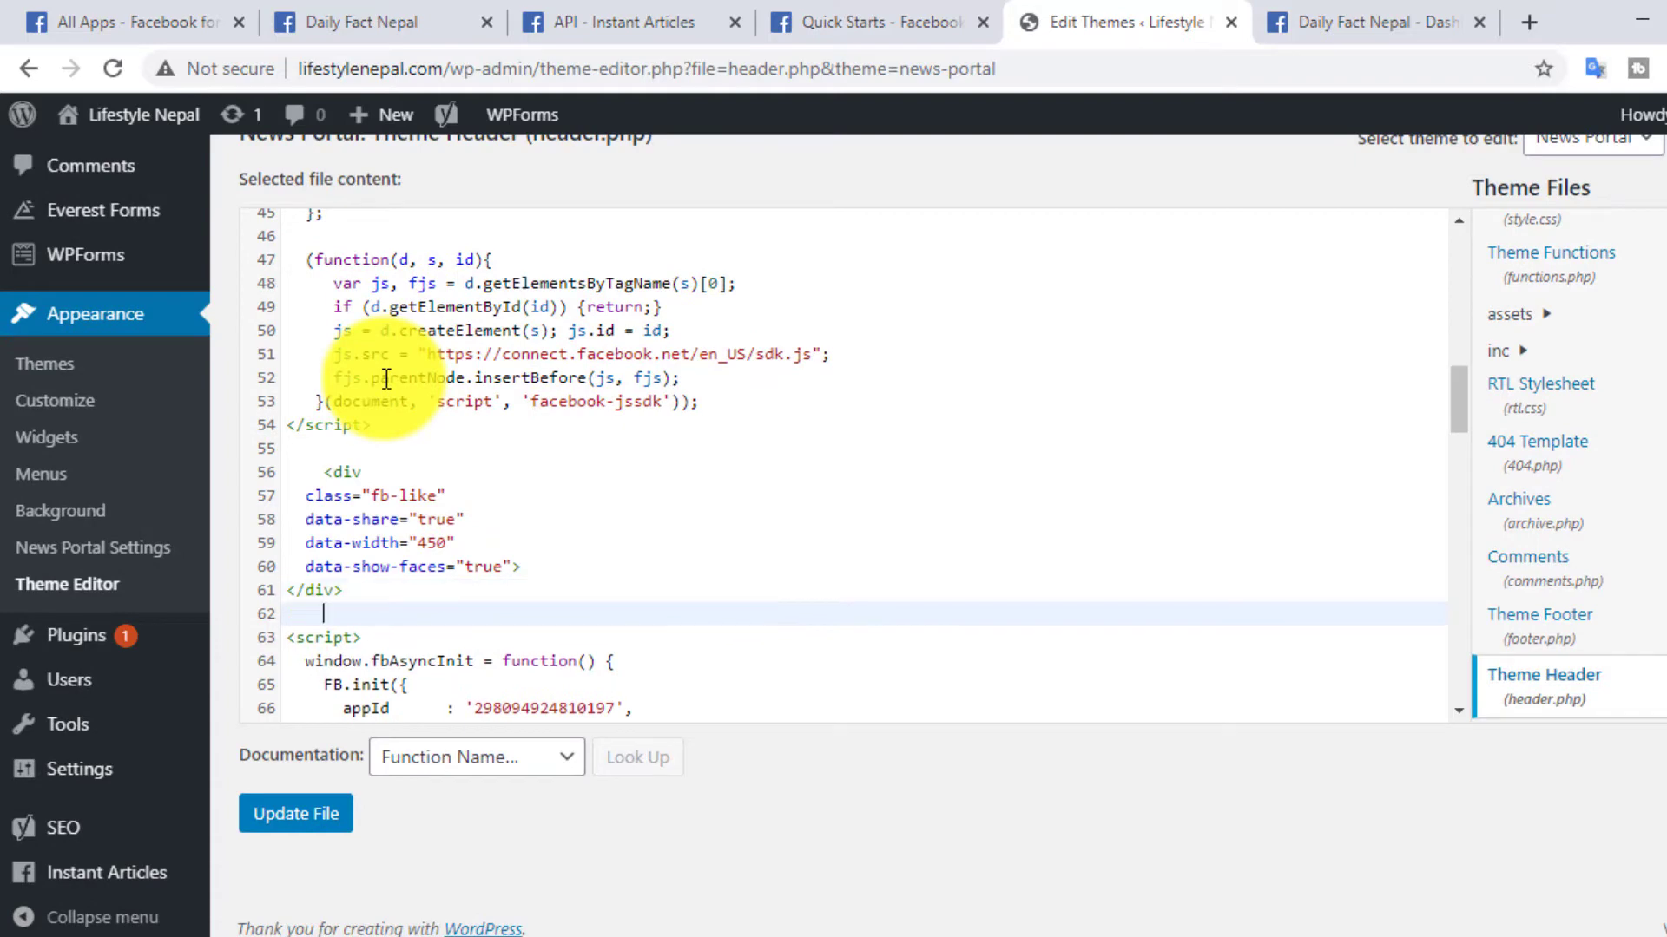
click(299, 816)
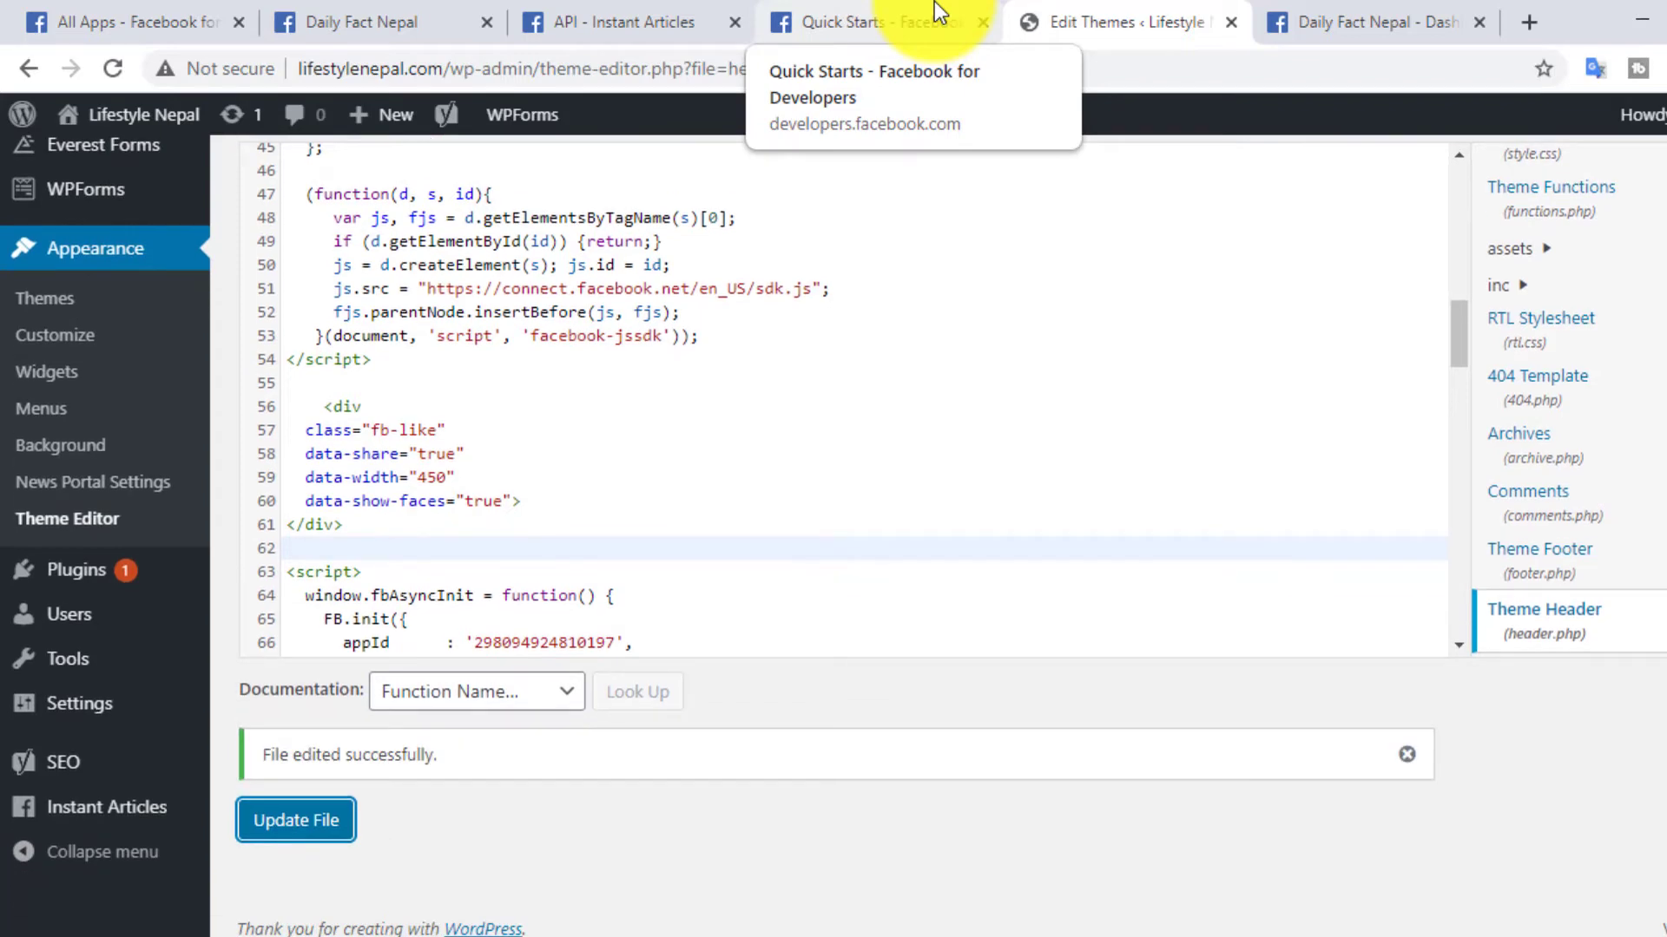
- Return to the Facebook for Developers Quick Start and review its Next Steps section through to the end
click(935, 34)
scroll(642, 460, down, 2)
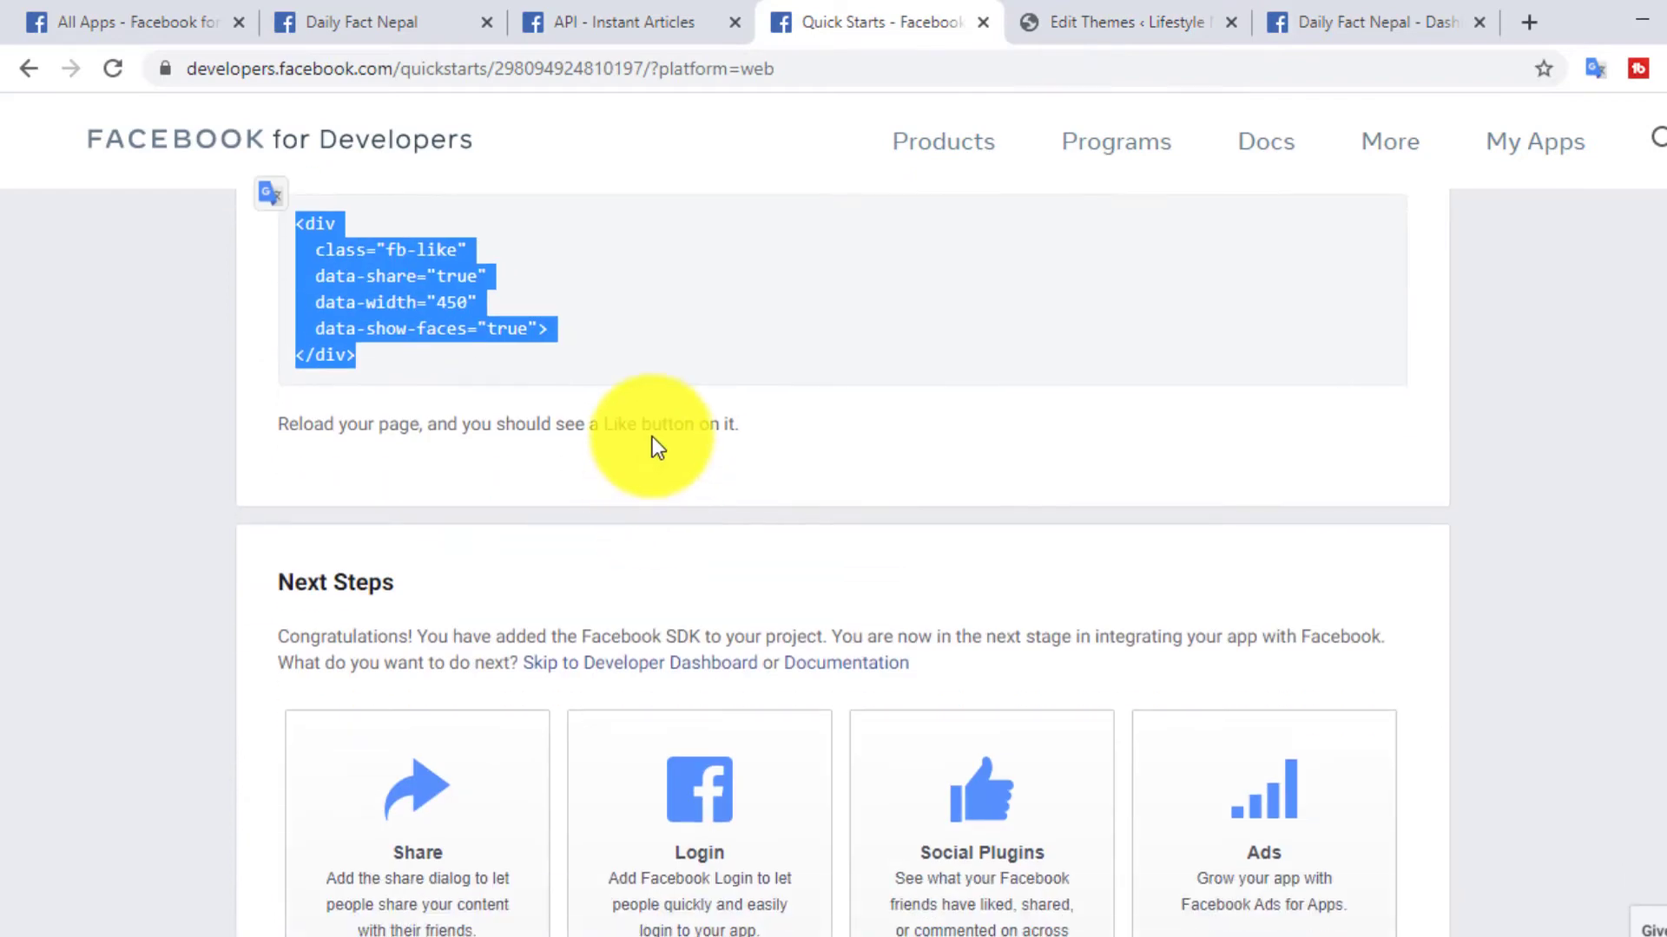
scroll(655, 447, down, 4)
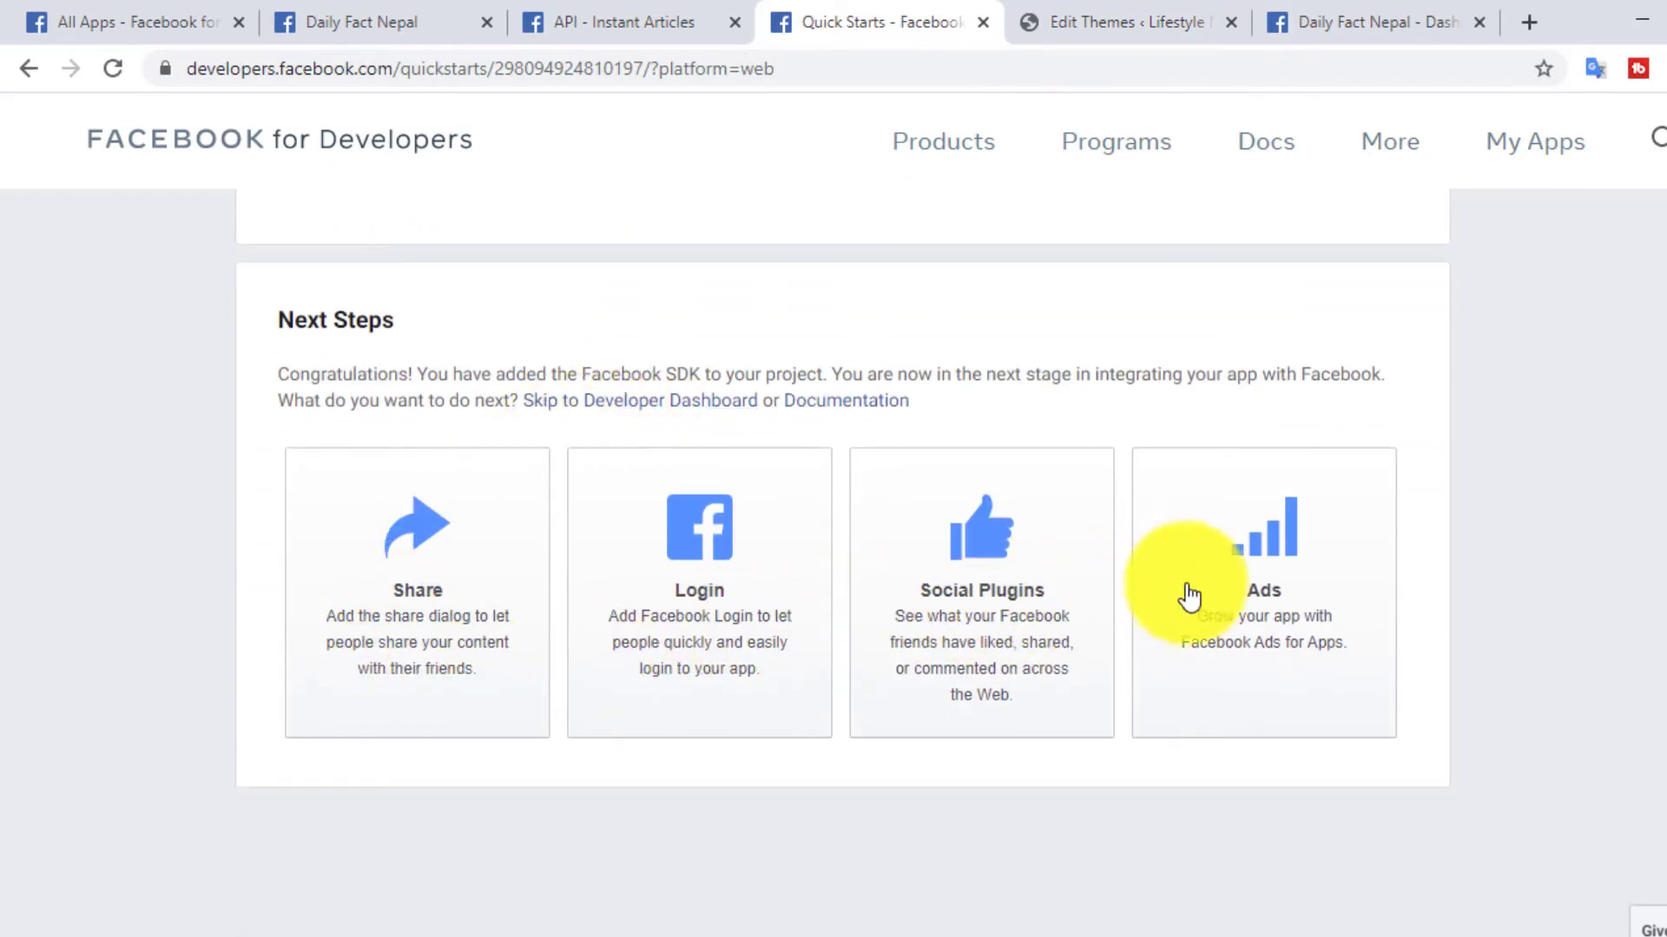
scroll(1372, 568, down, 2)
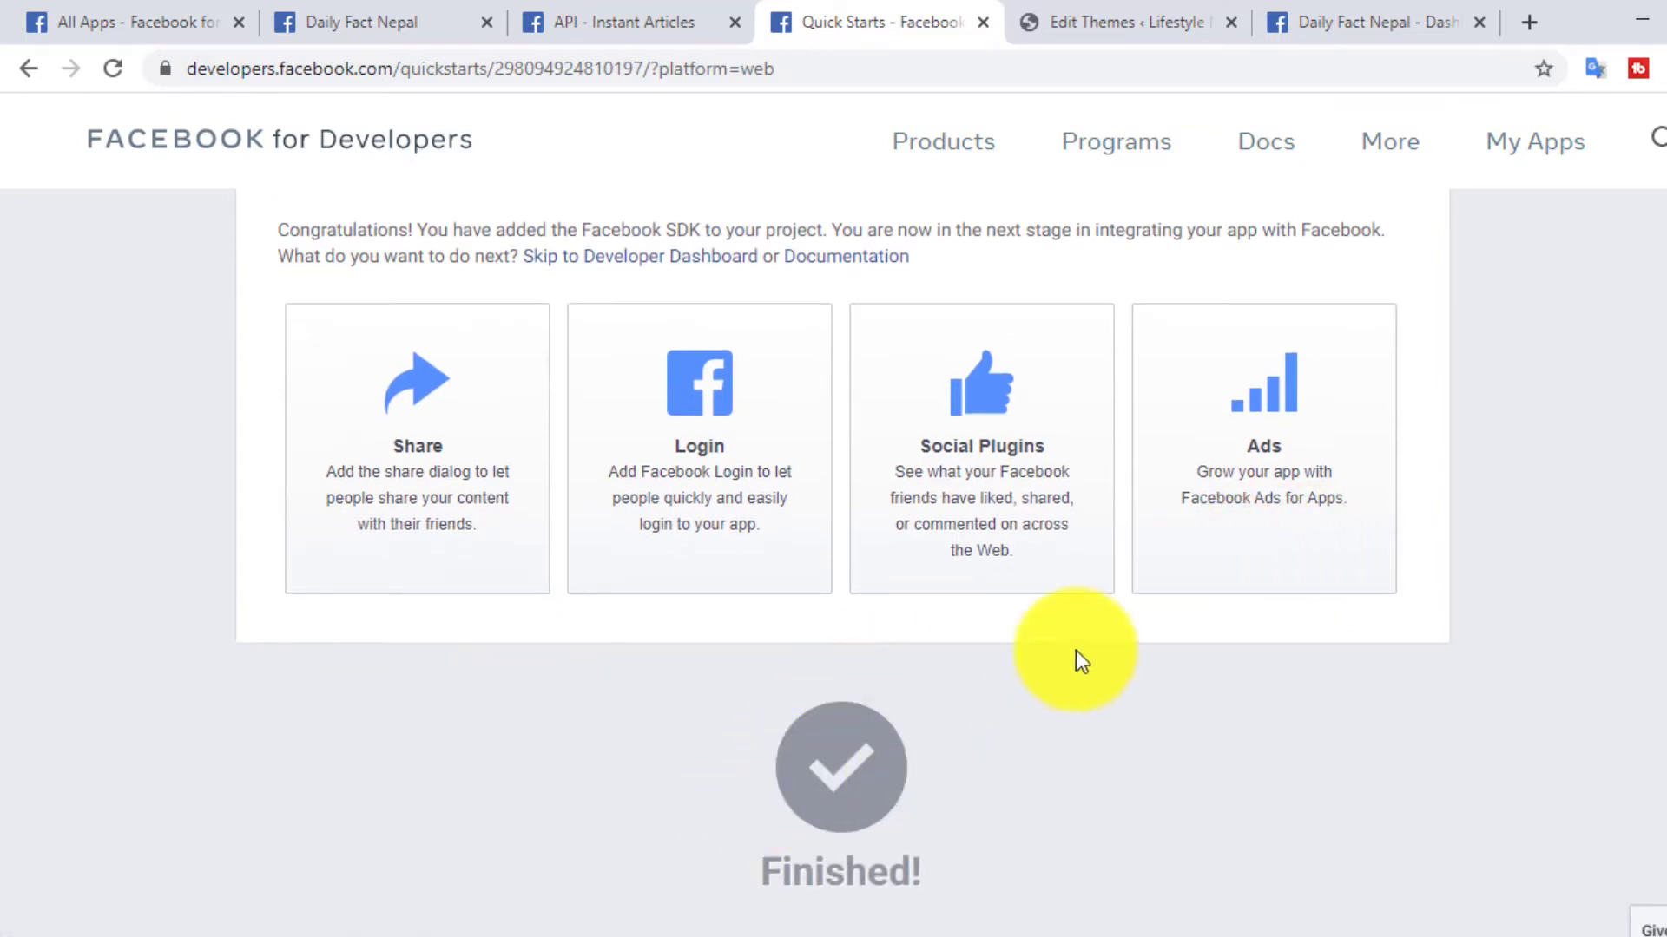
- Open lifestylenepal.com/1483/ in a new browser tab to check the Facebook Like button on the site
click(1387, 21)
click(1542, 31)
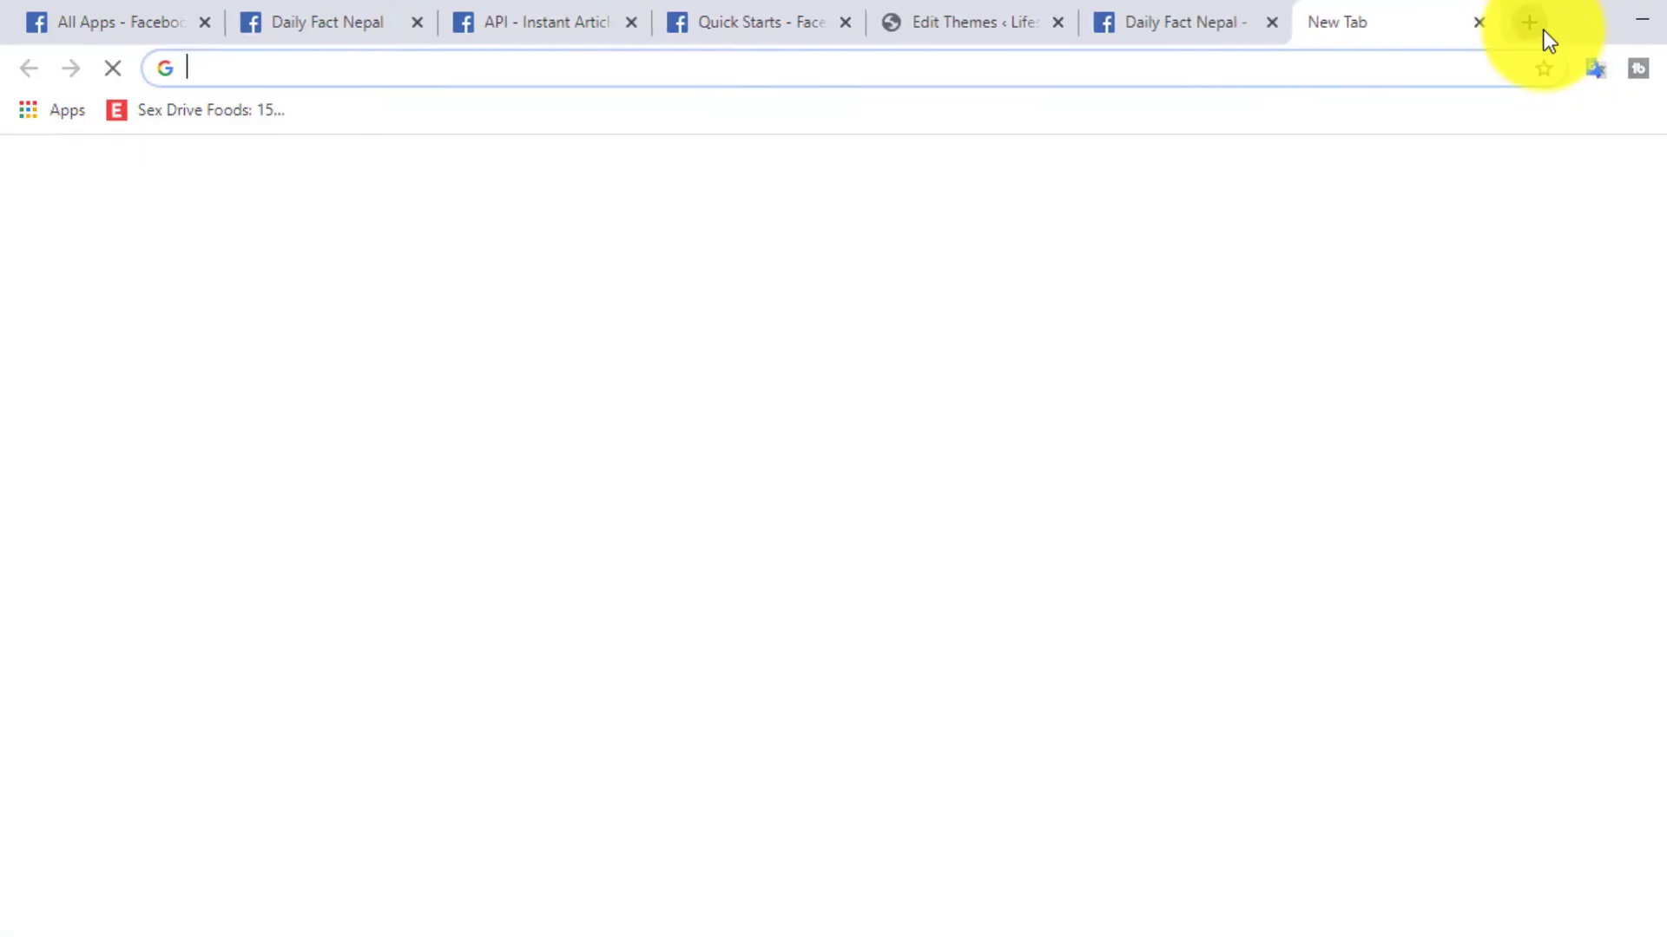
text(lifestylenepal.com)
key(Return)
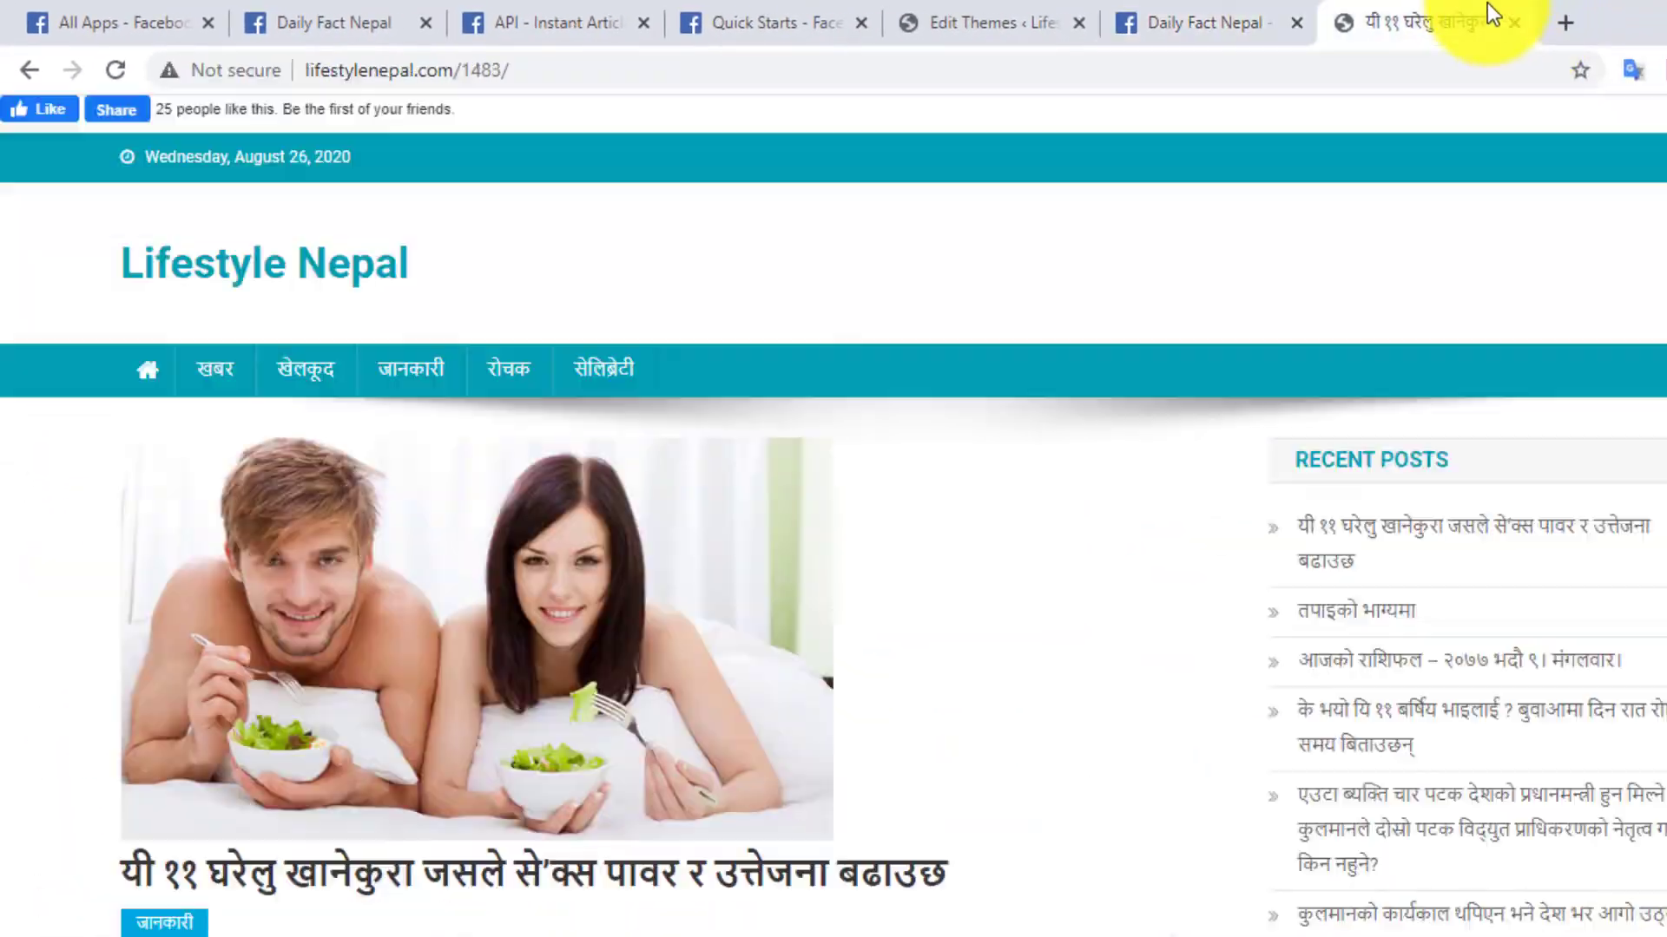
- In the Facebook page's Instant Articles configuration, enable Feed Requires HTTP Authentication for the Production RSS Feed and save it
click(260, 20)
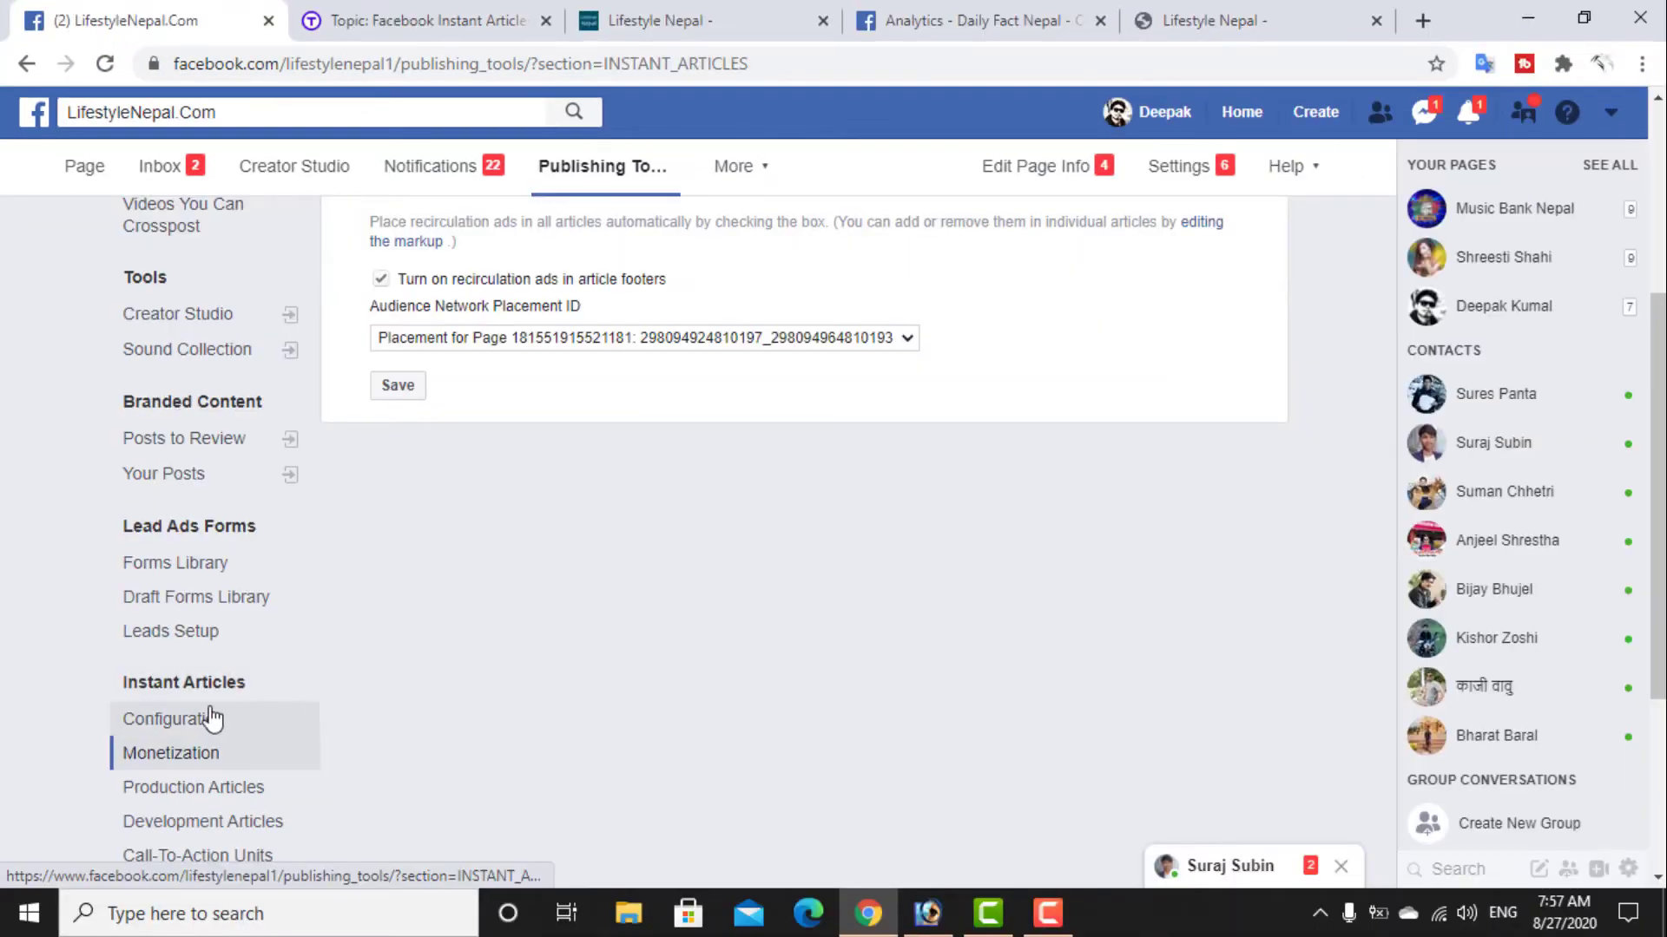
click(212, 718)
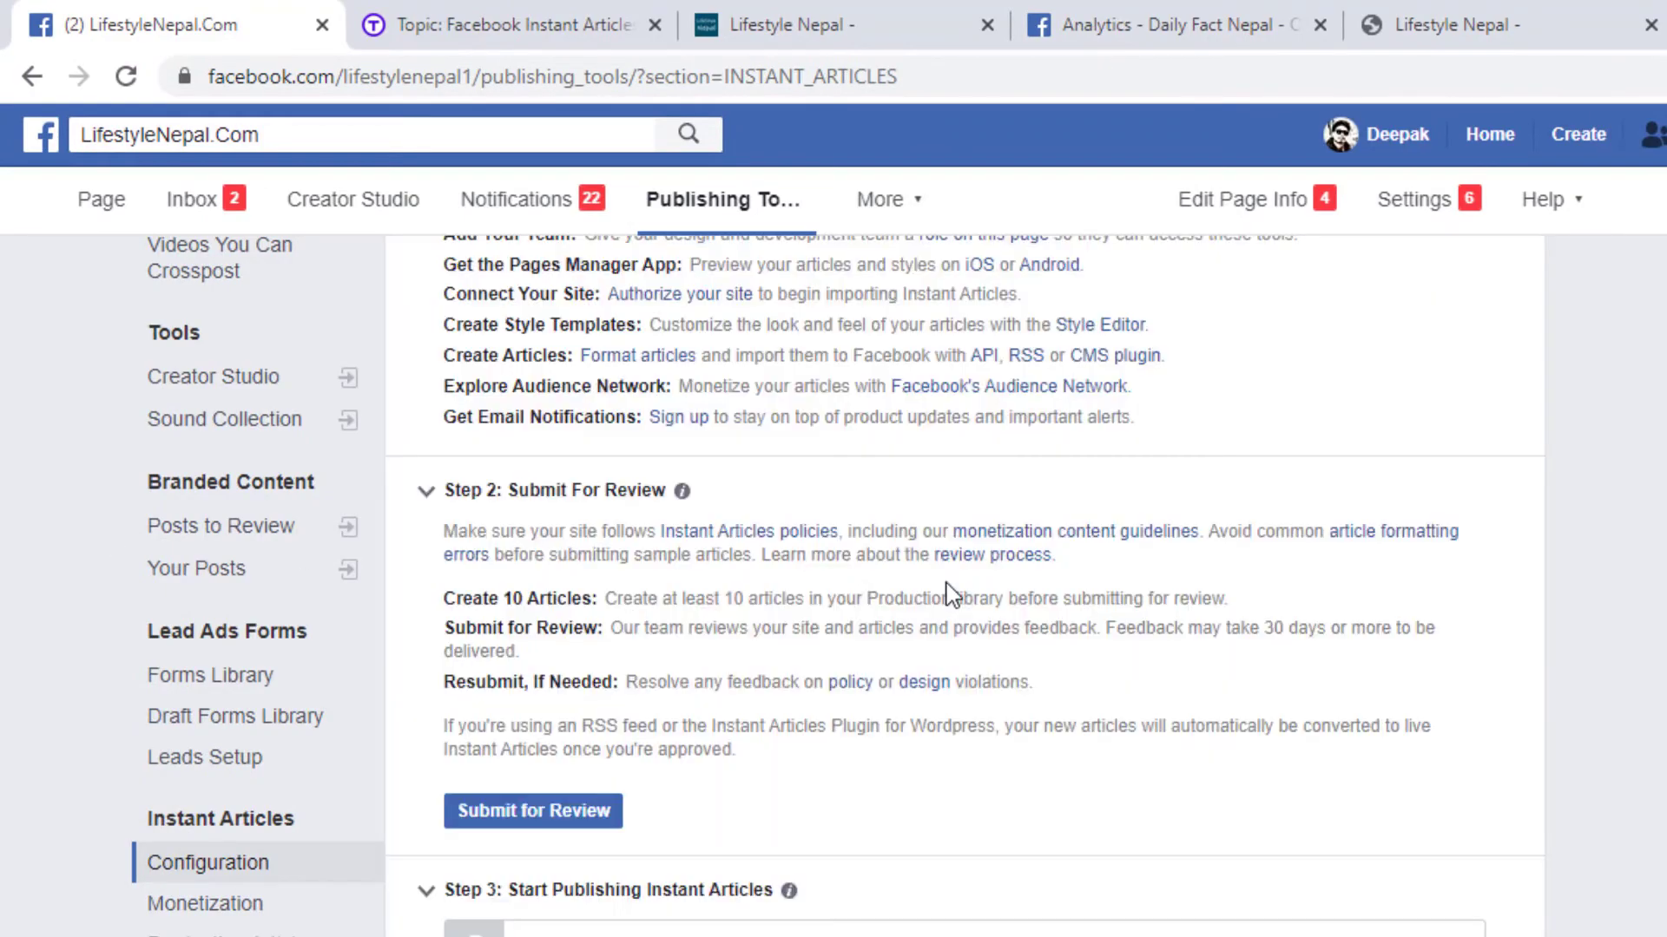
scroll(747, 632, down, 2)
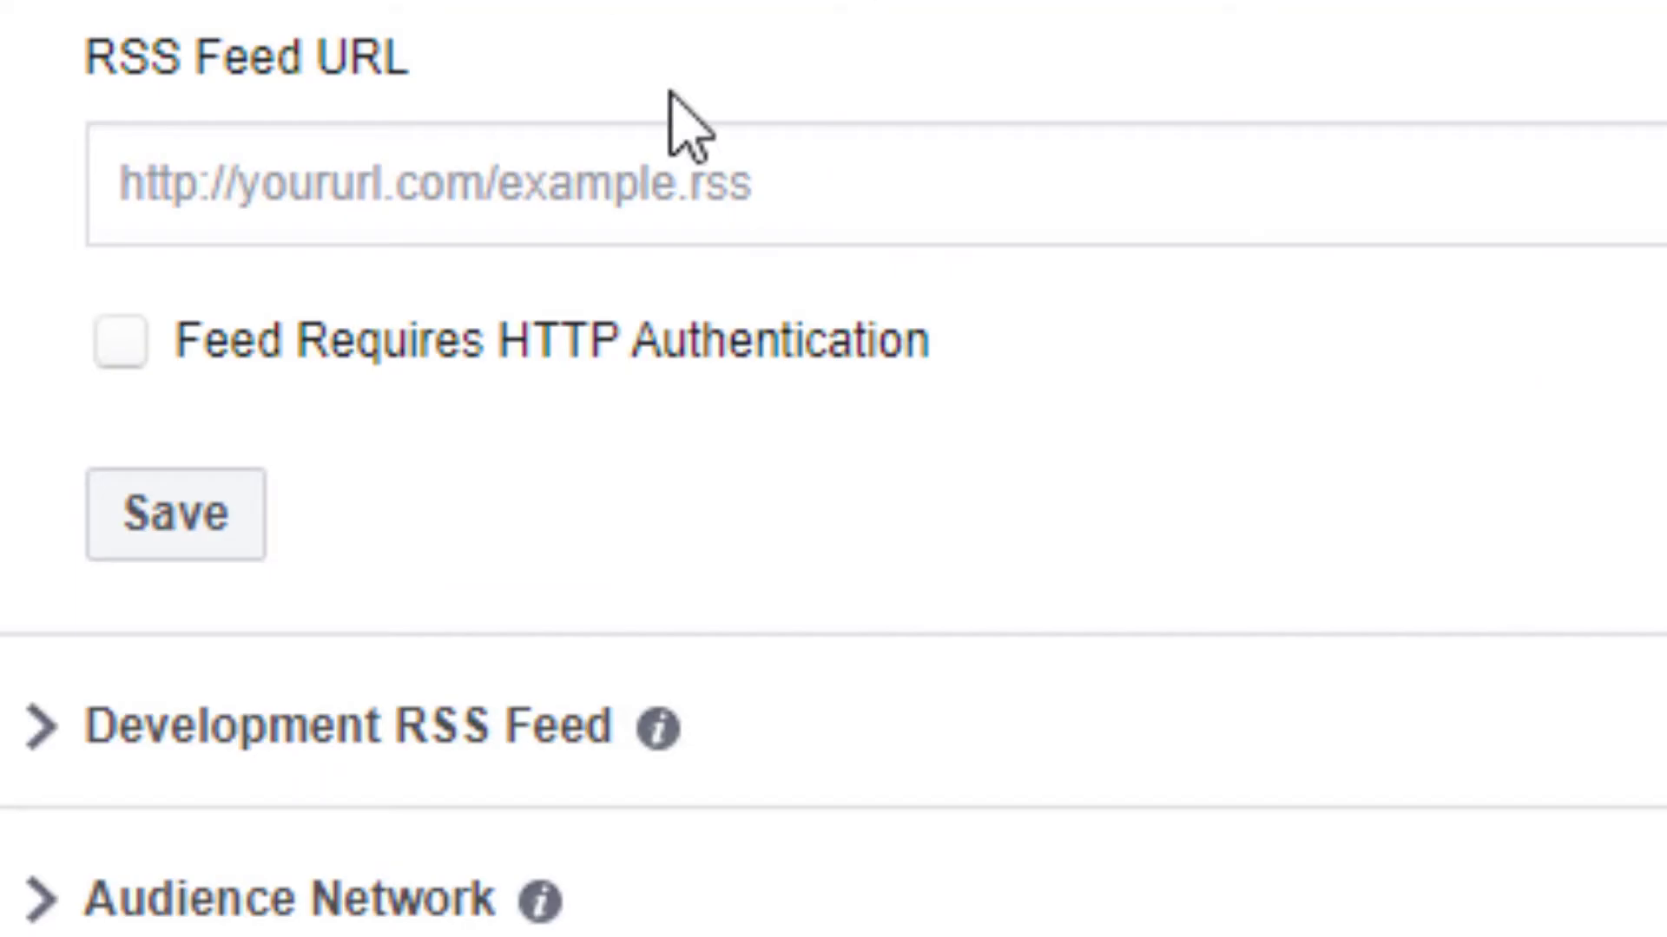
click(122, 349)
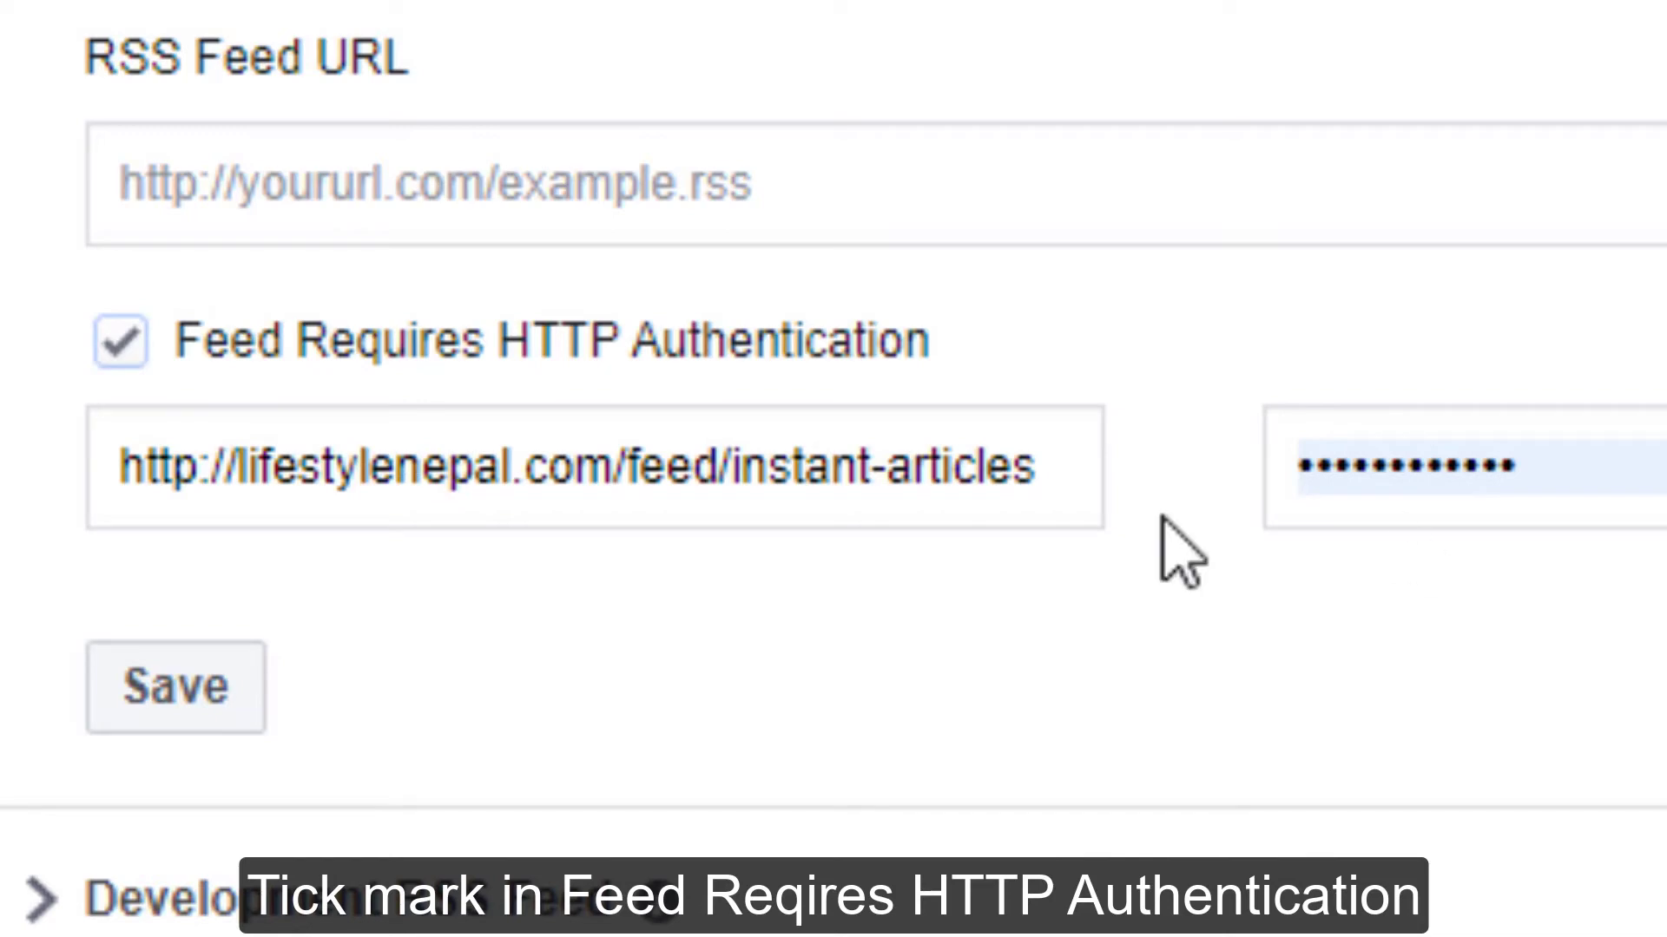
click(187, 686)
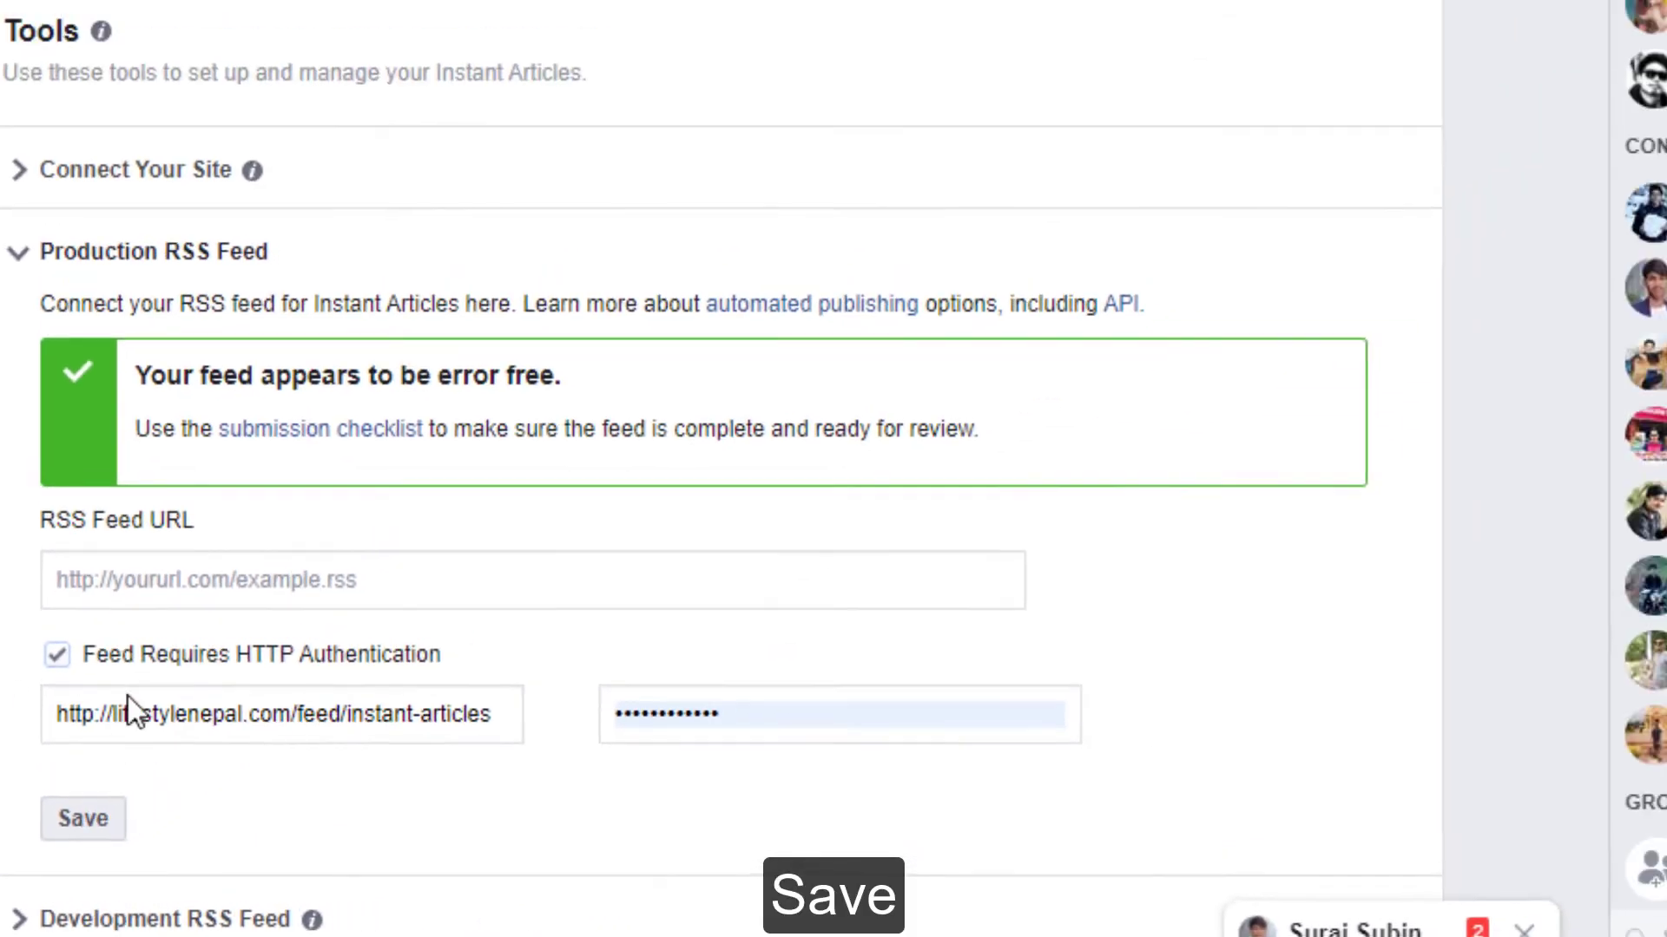
- Open the LifestyleNepal.Com page's list of Instant Articles and examine the articles imported from the RSS feed
click(331, 447)
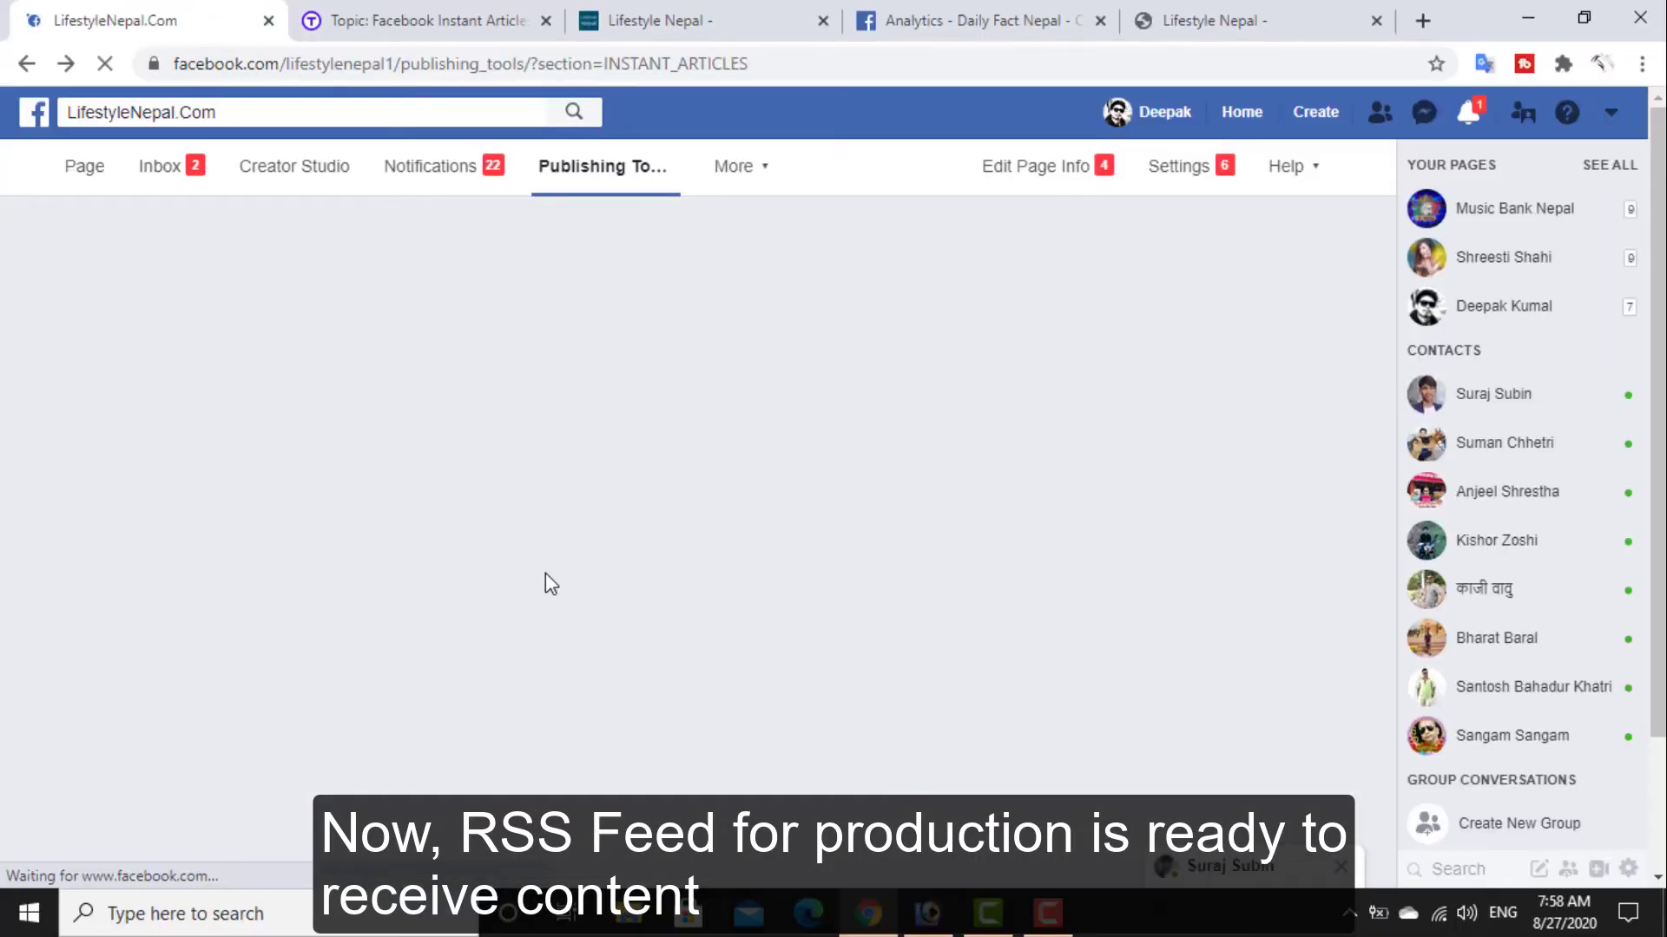
scroll(431, 390, down, 3)
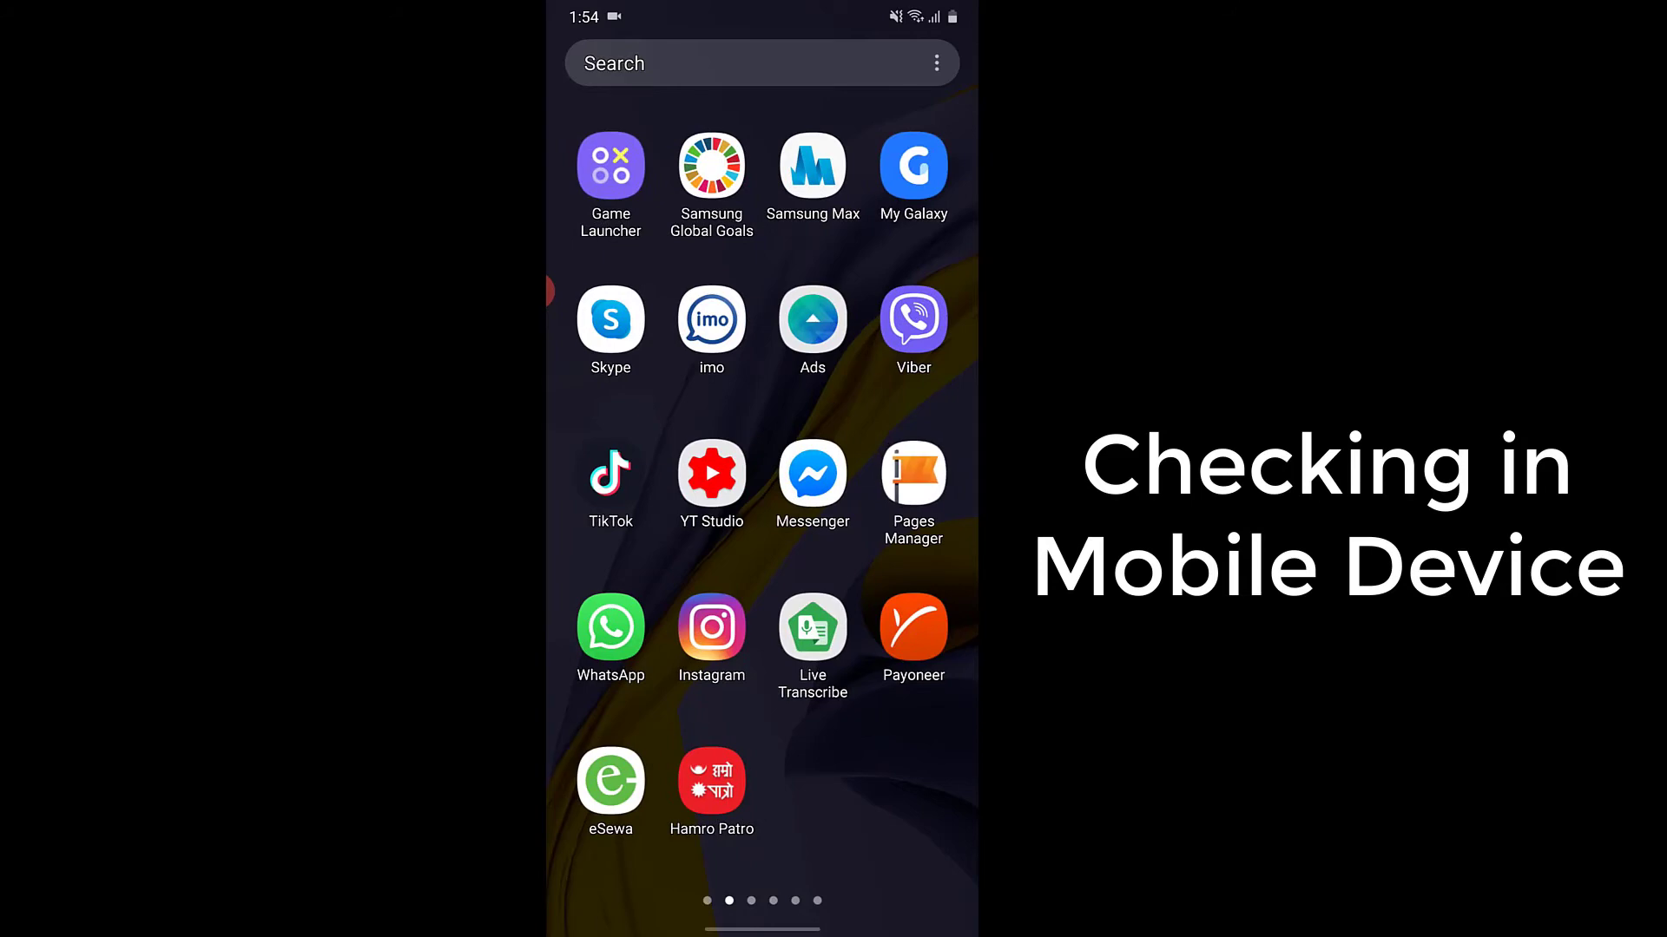
click(913, 473)
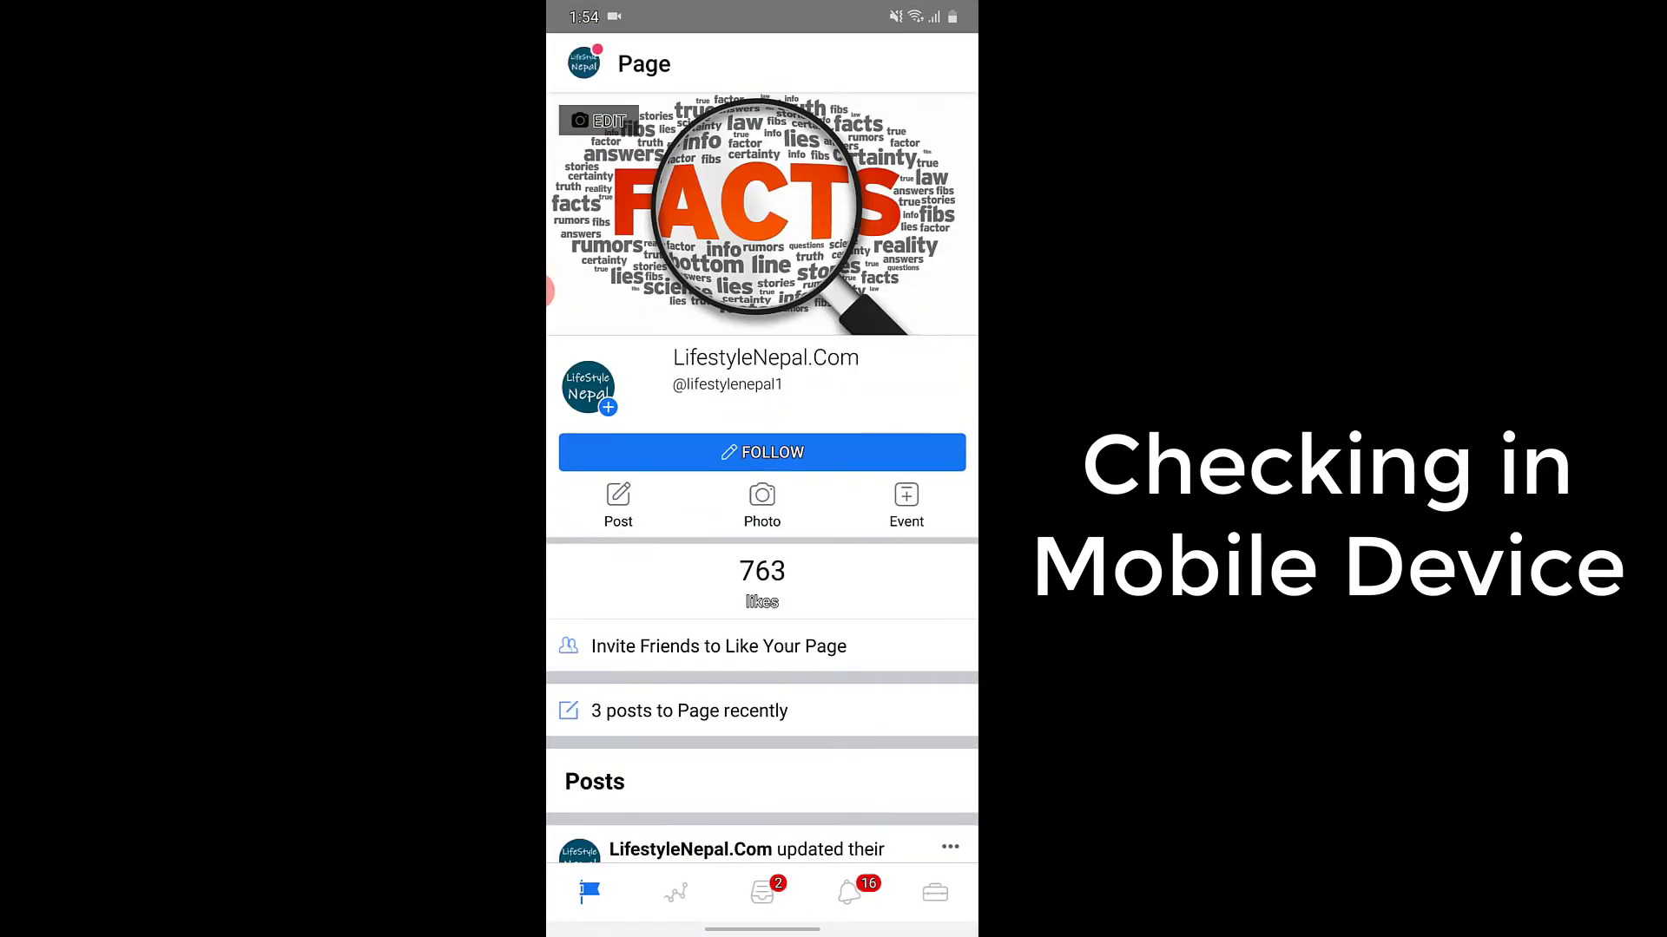
- In the mobile Pages Manager app, open the Instant Articles tool and browse the Production articles
click(935, 894)
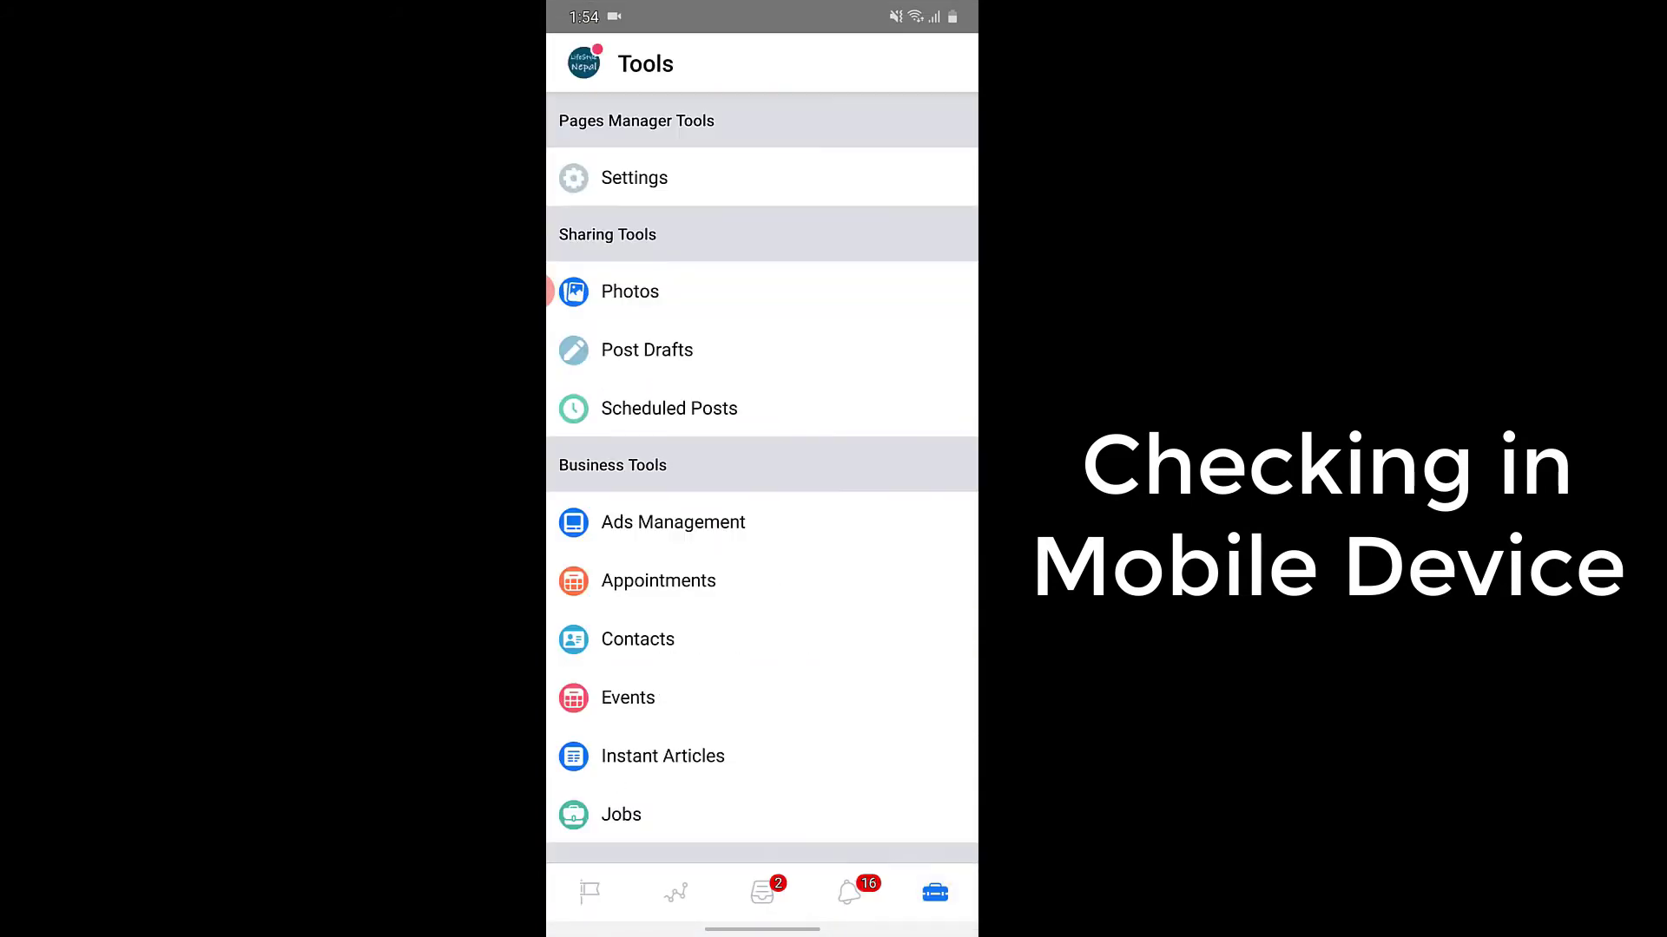
scroll(762, 521, down, 2)
click(662, 658)
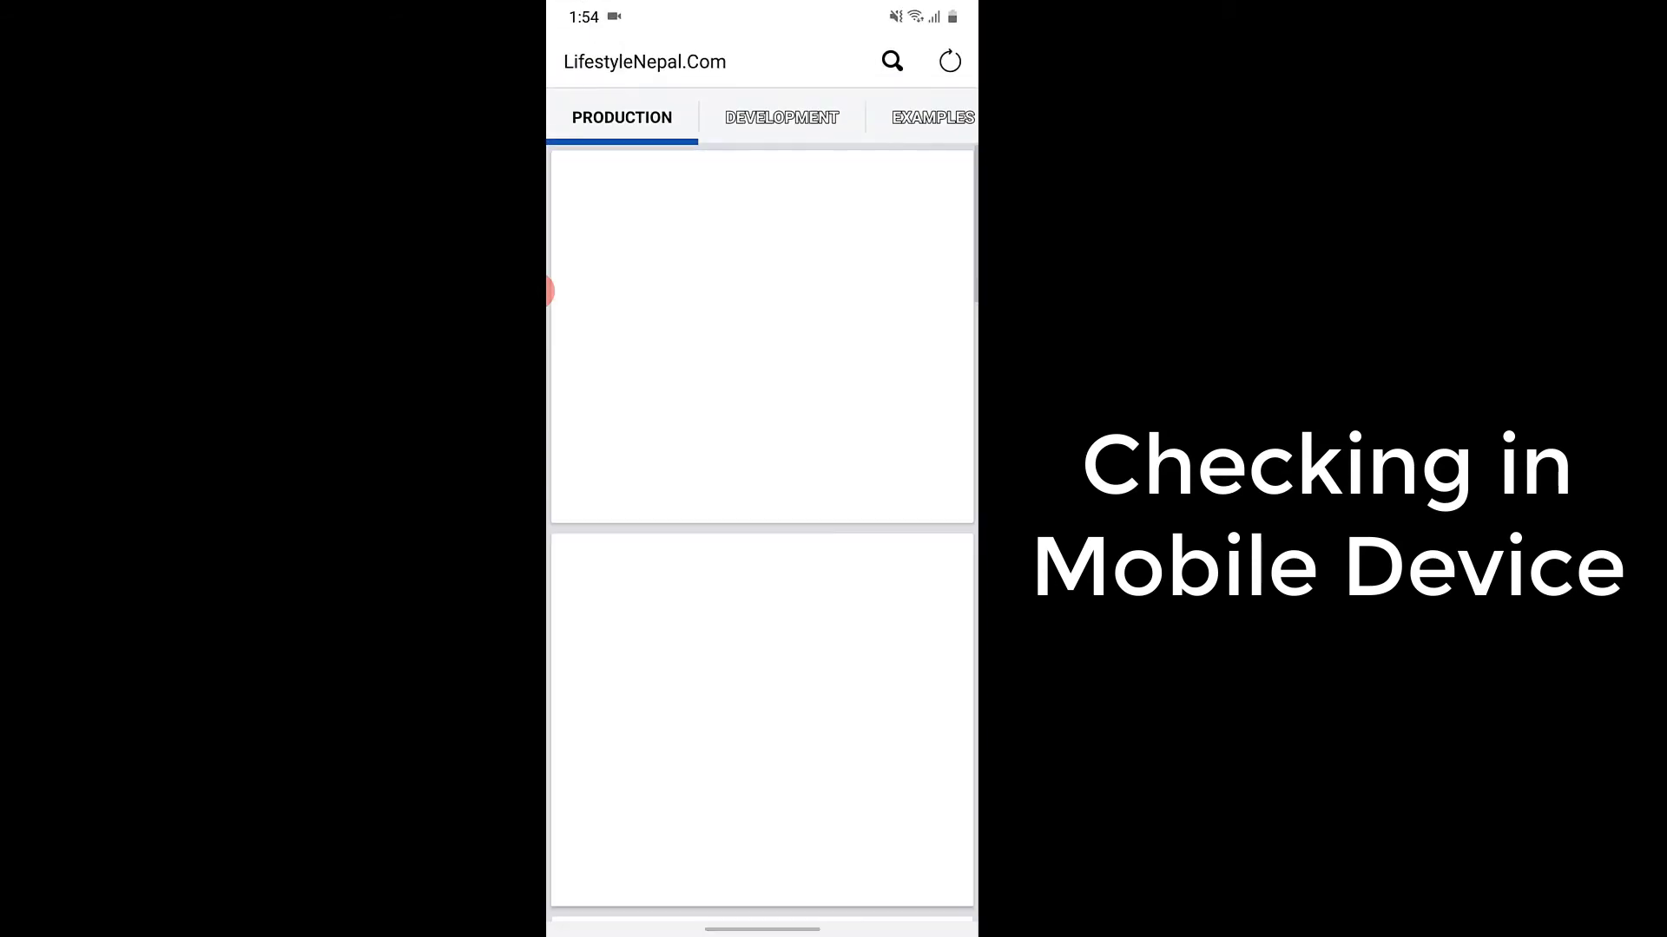
scroll(764, 529, down, 10)
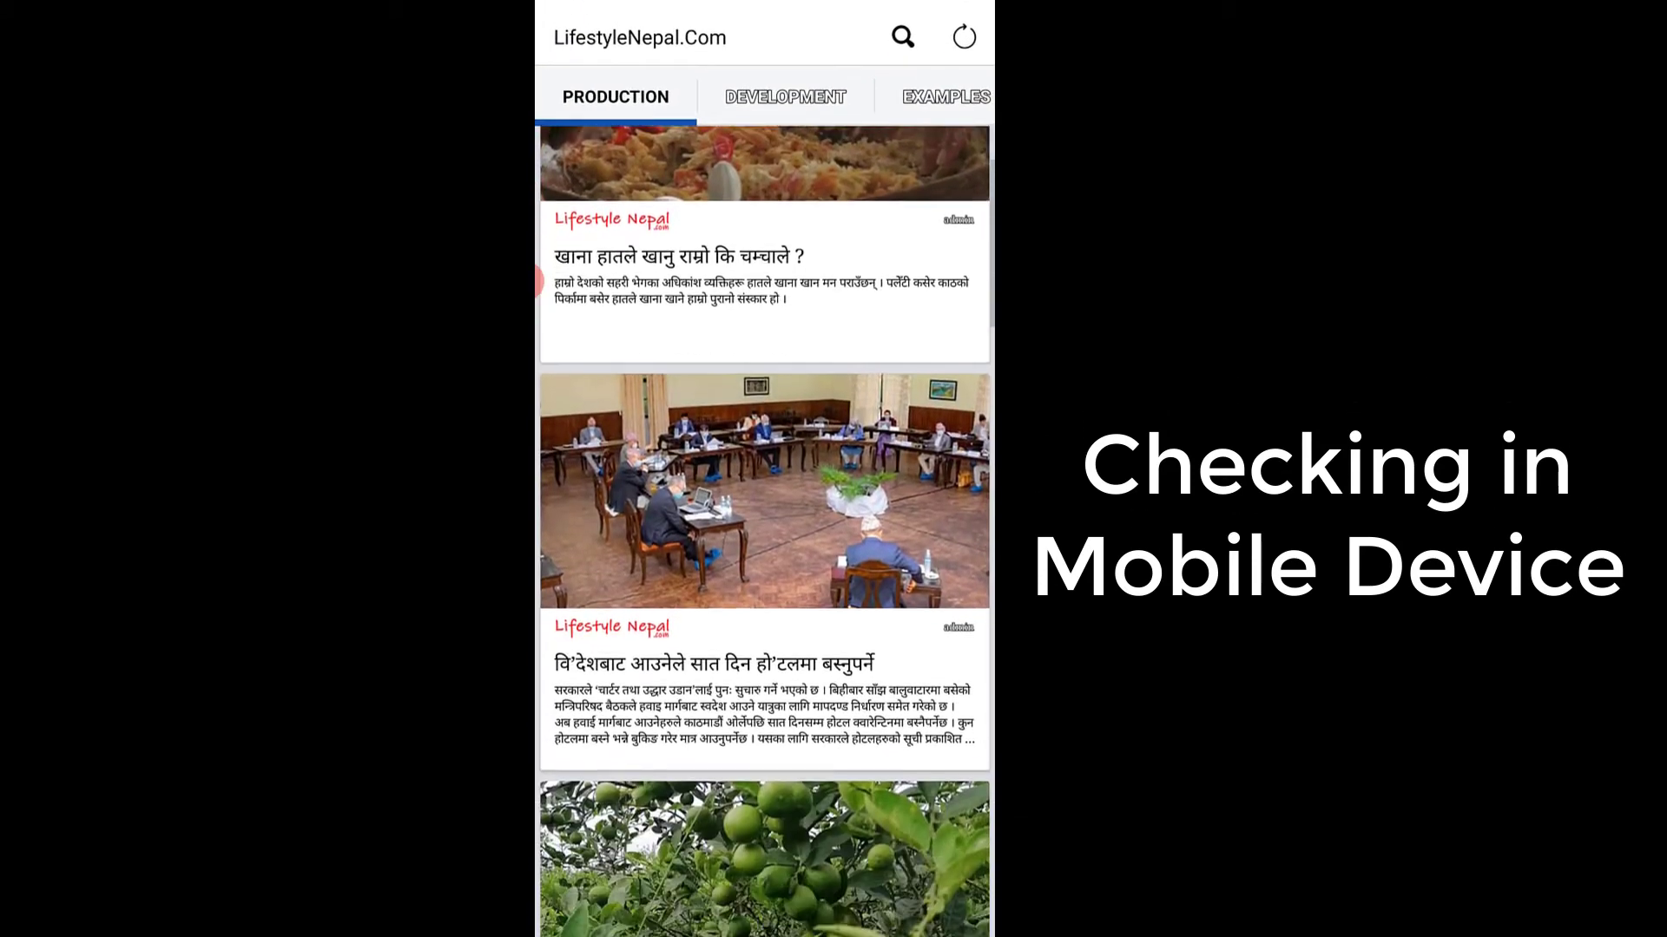
- Open the conch shell article from the Production articles, read through its layout and return to the list
scroll(764, 529, down, 12)
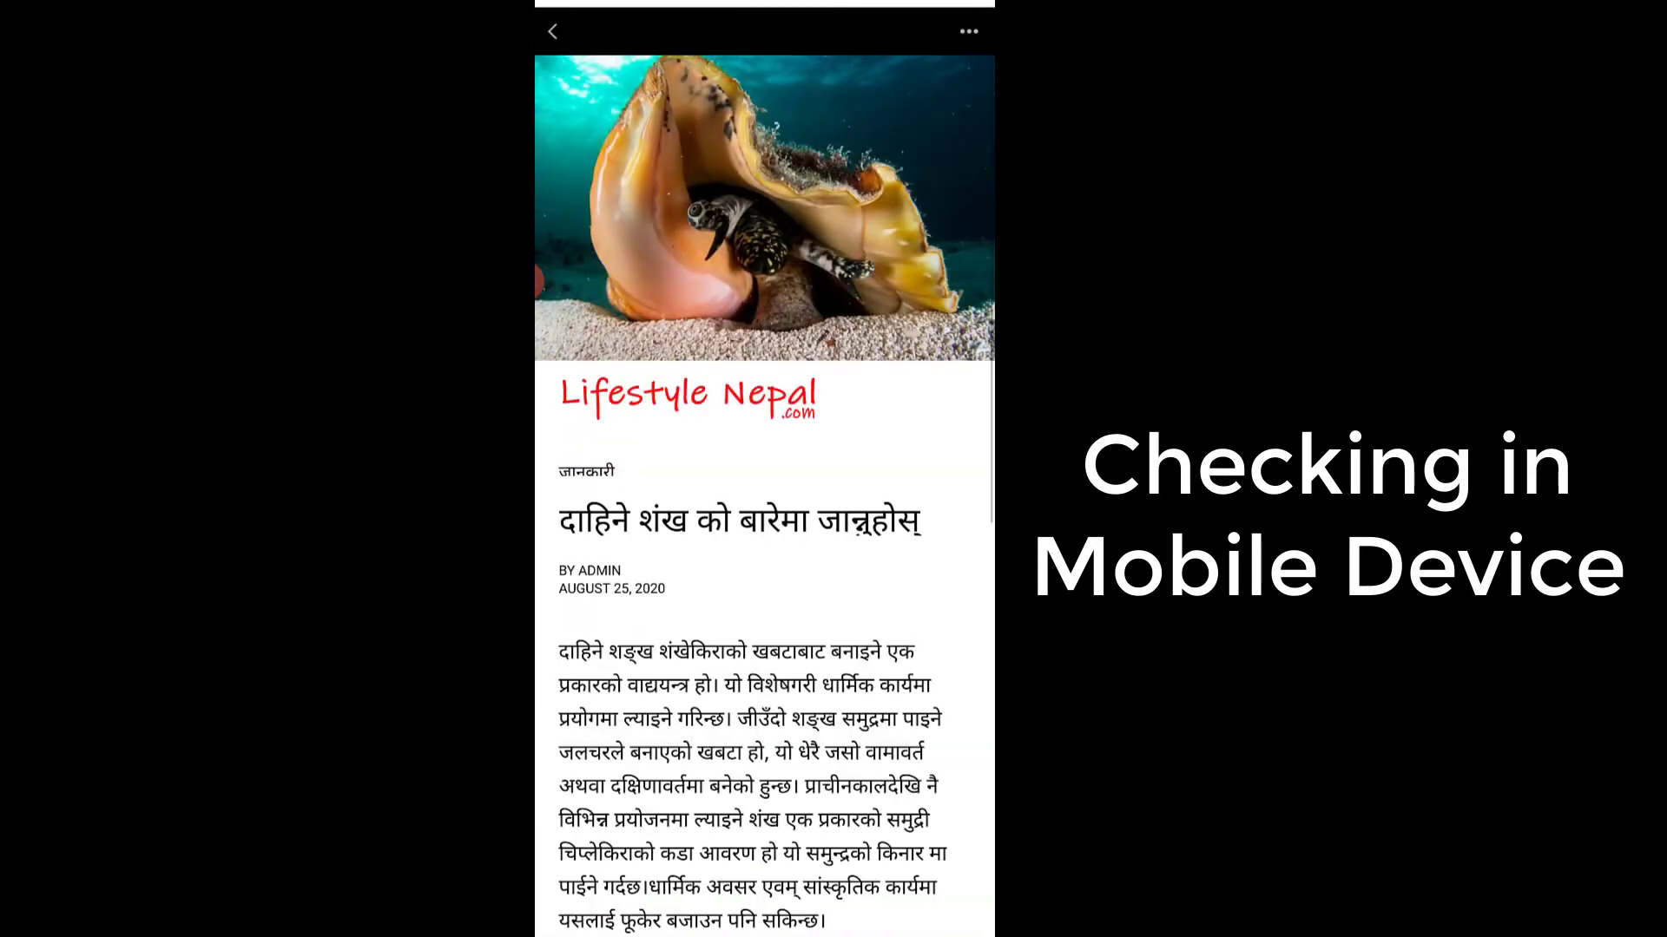
scroll(538, 282, down, 10)
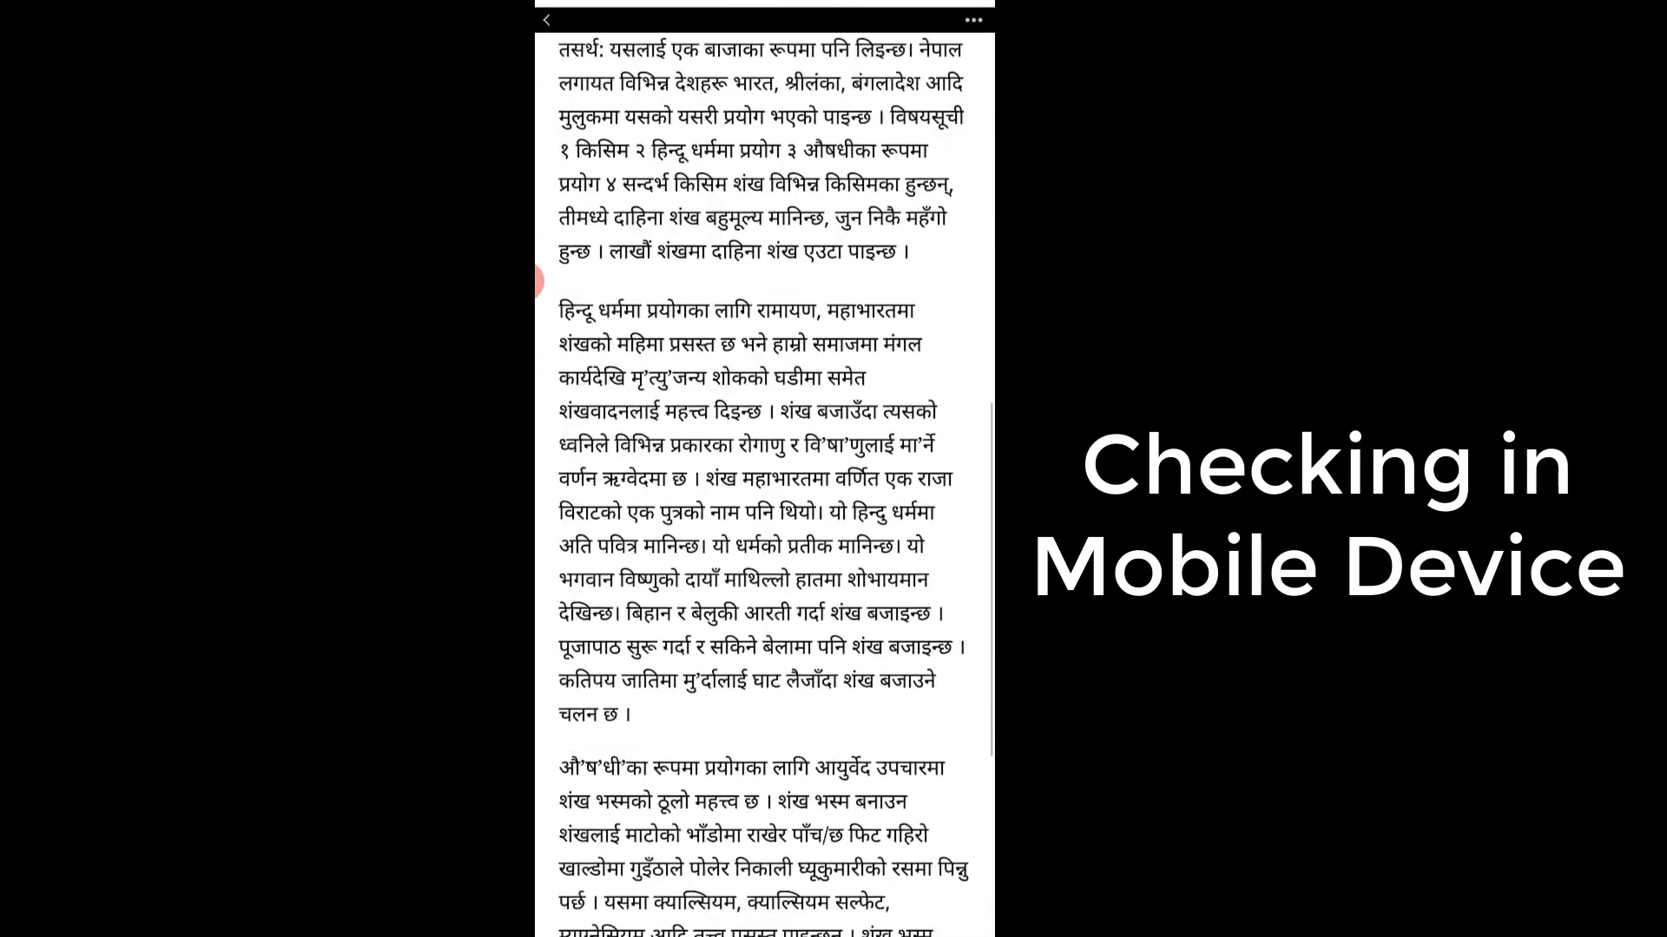
scroll(538, 282, down, 5)
key(Escape)
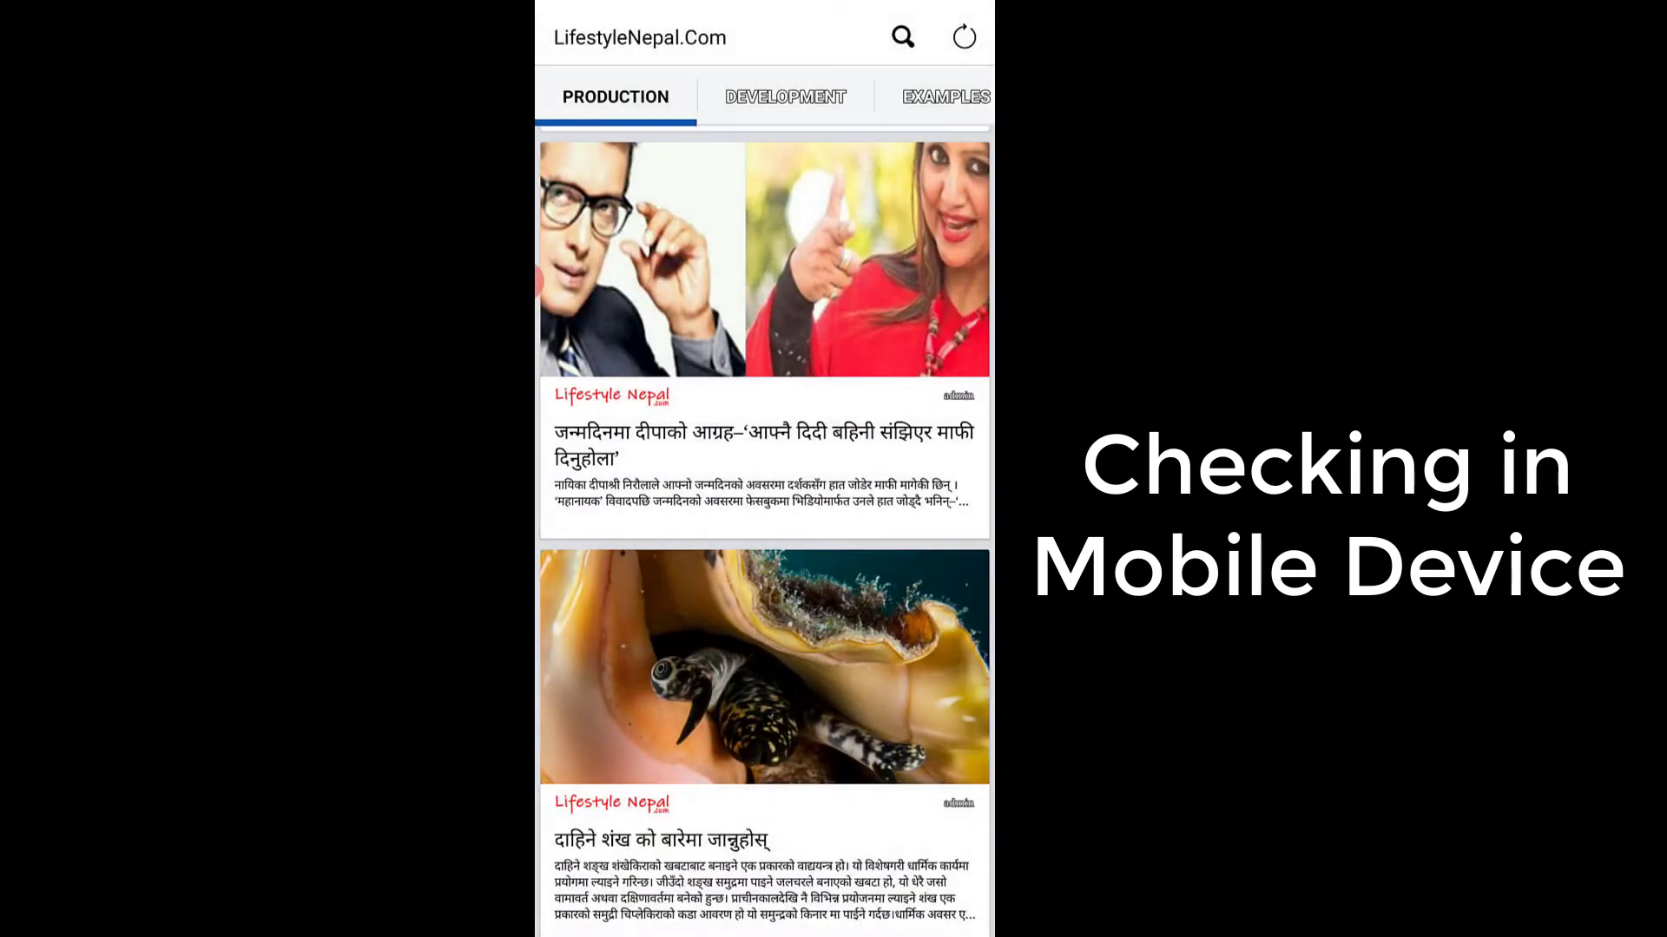
- Reopen the Pages Manager app from the phone's app screen and examine the posts on the LifestyleNepal.Com page
drag(764, 932, 765, 347)
click(764, 777)
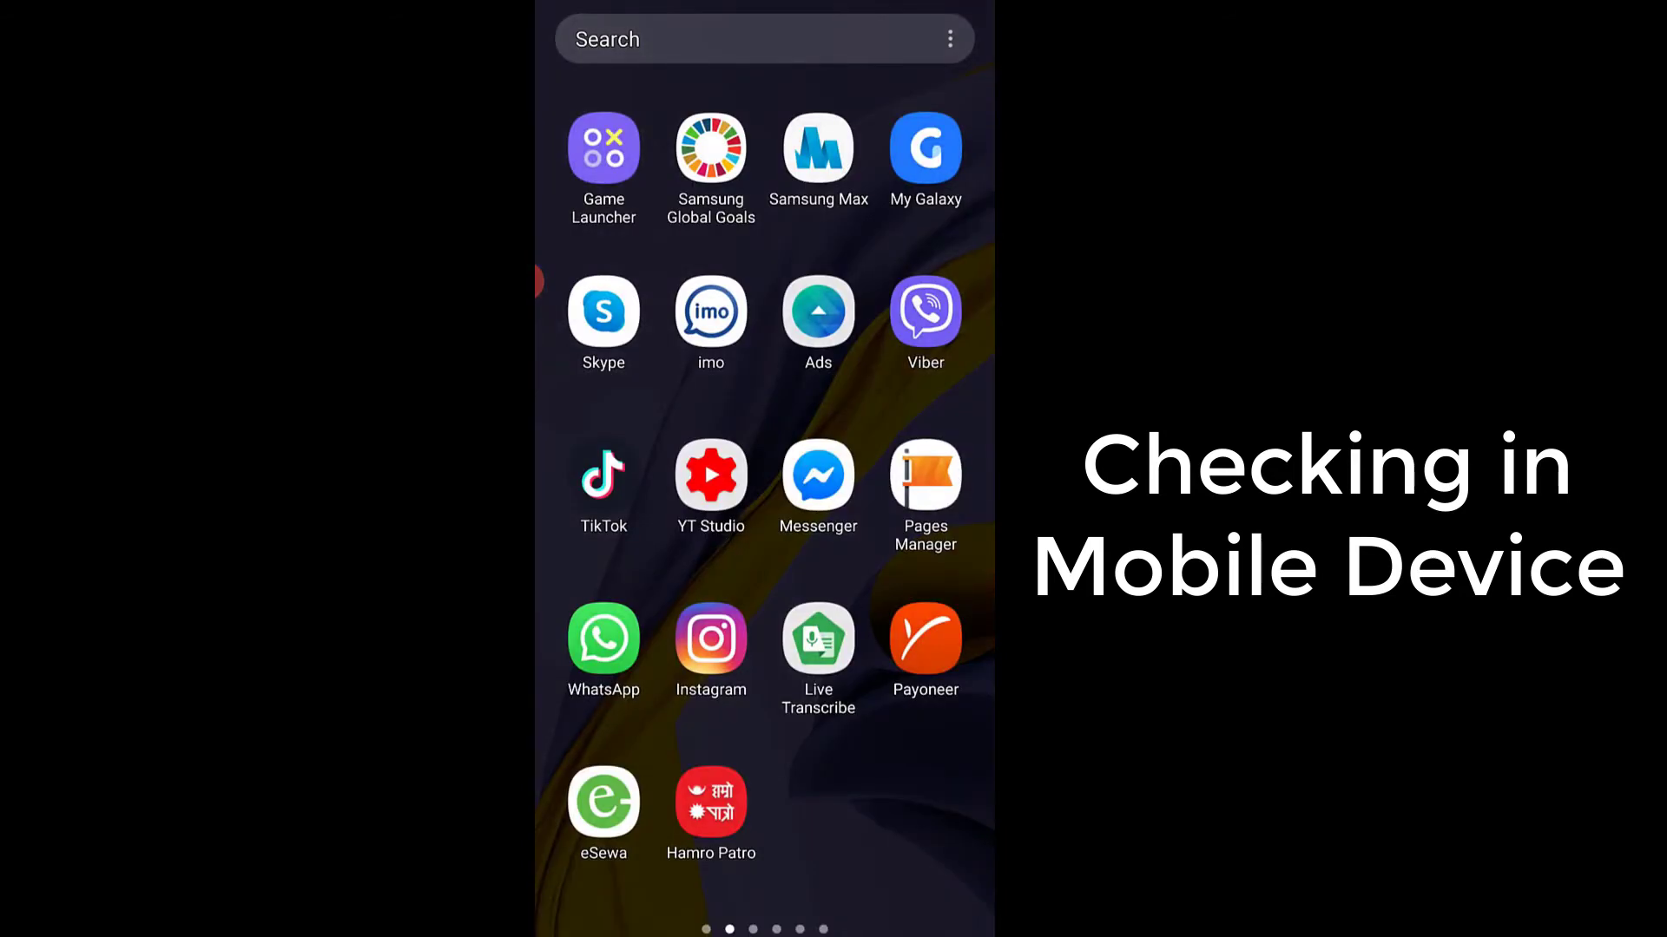
click(925, 476)
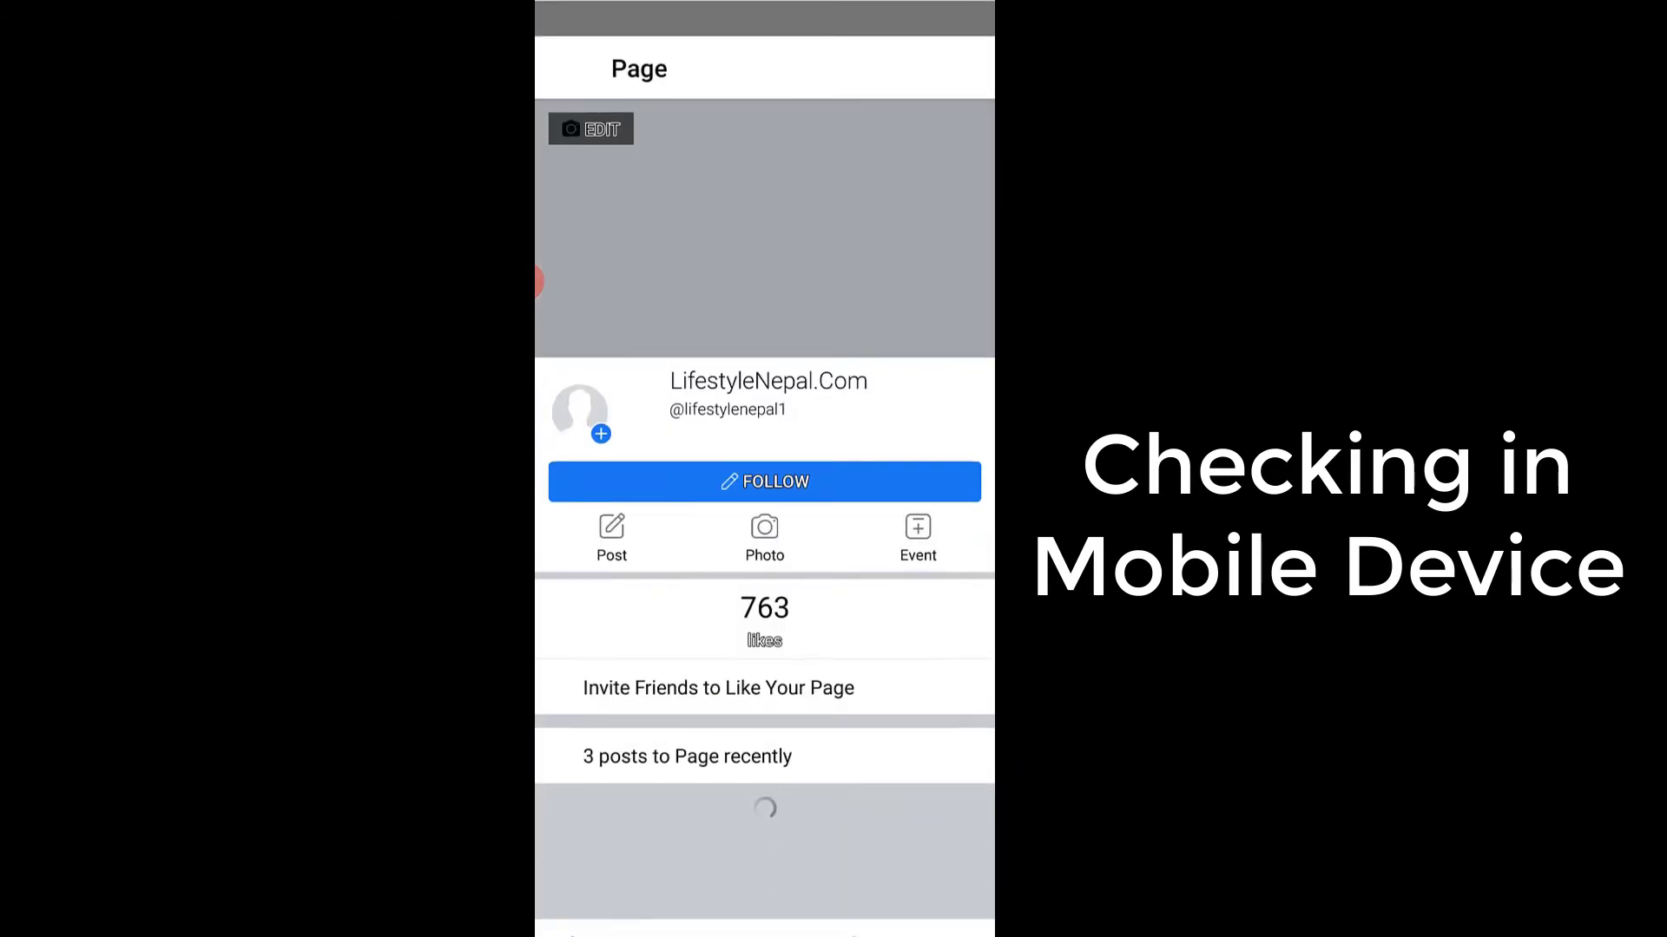
scroll(765, 521, down, 7)
scroll(765, 521, down, 5)
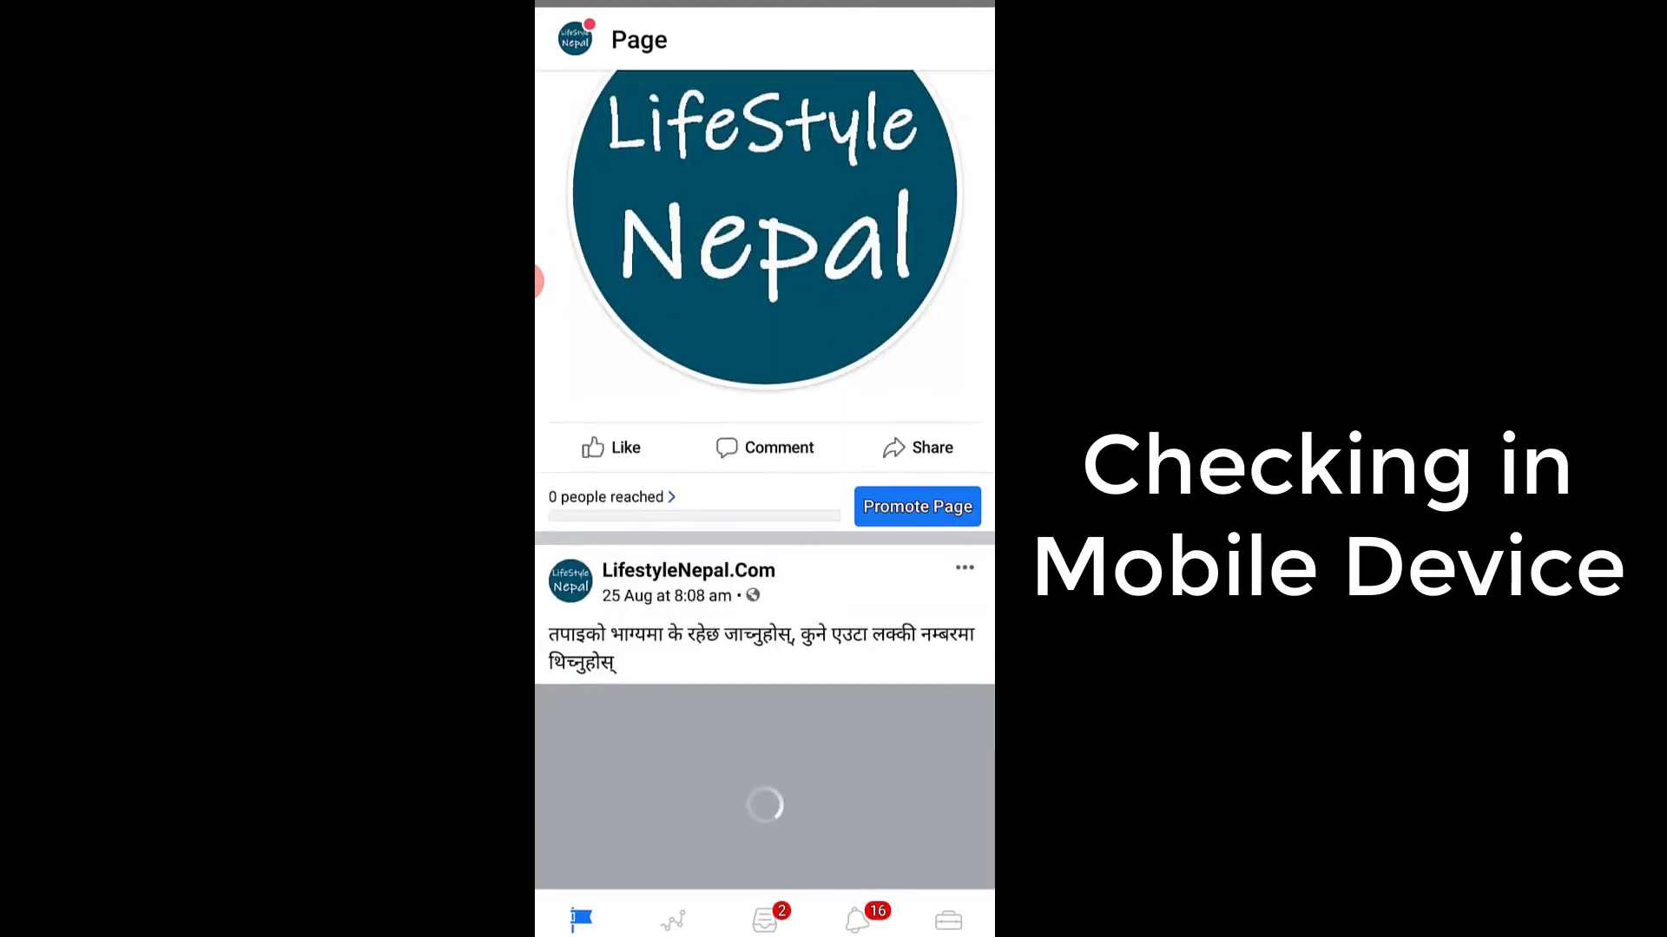
scroll(857, 521, up, 1)
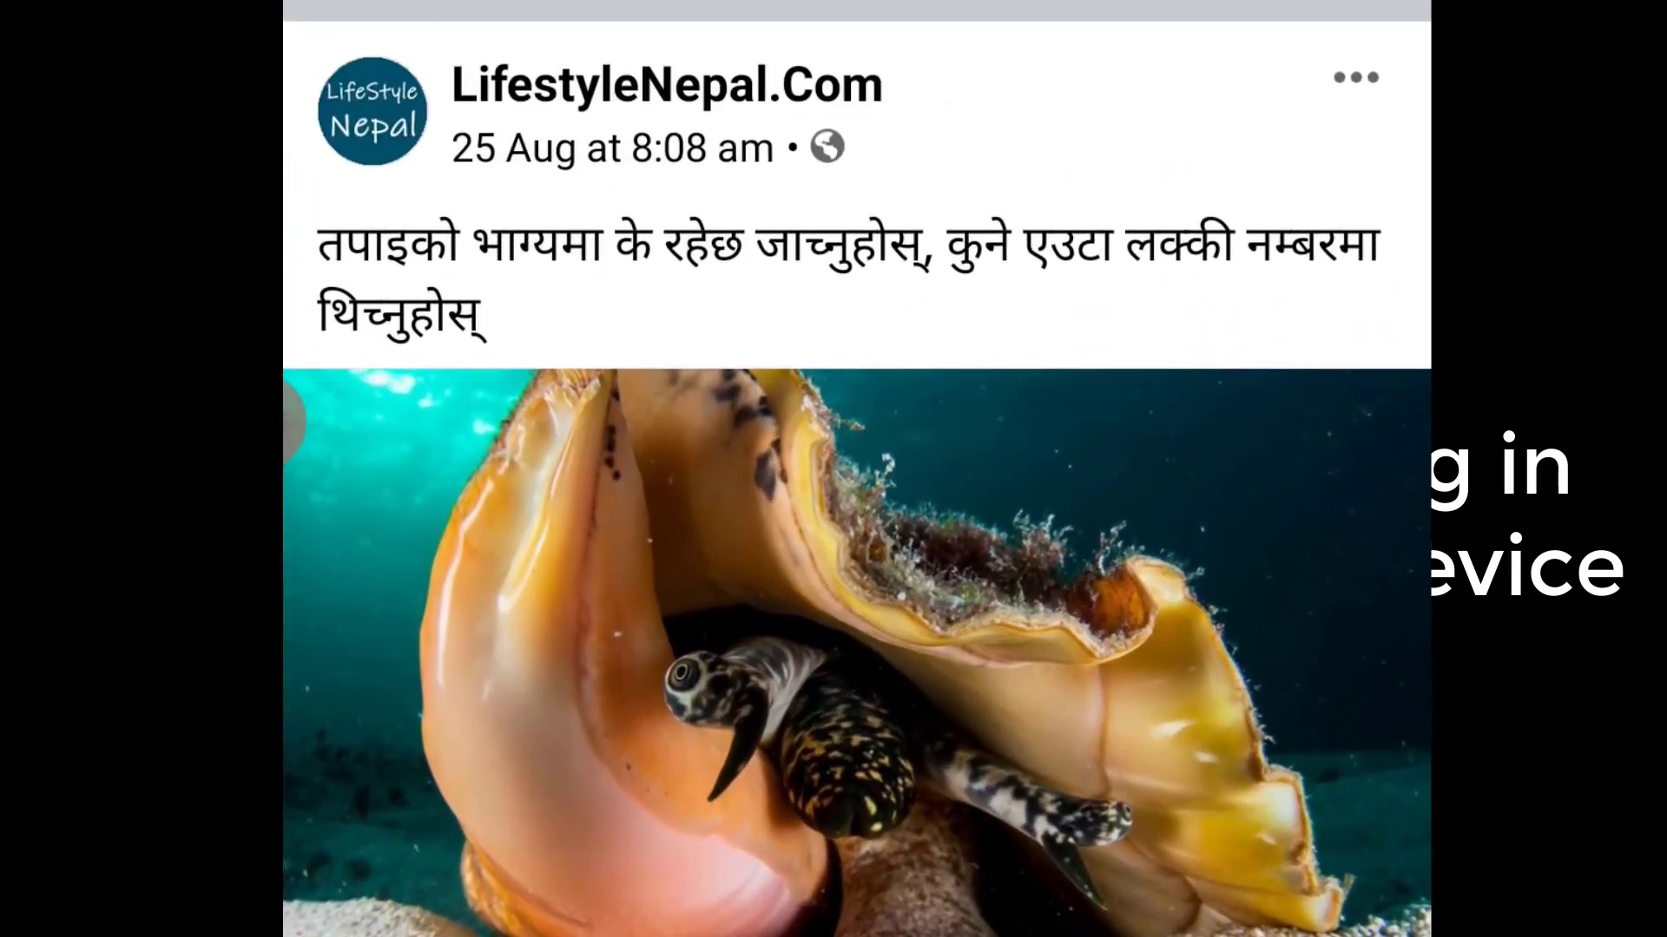
scroll(857, 521, down, 6)
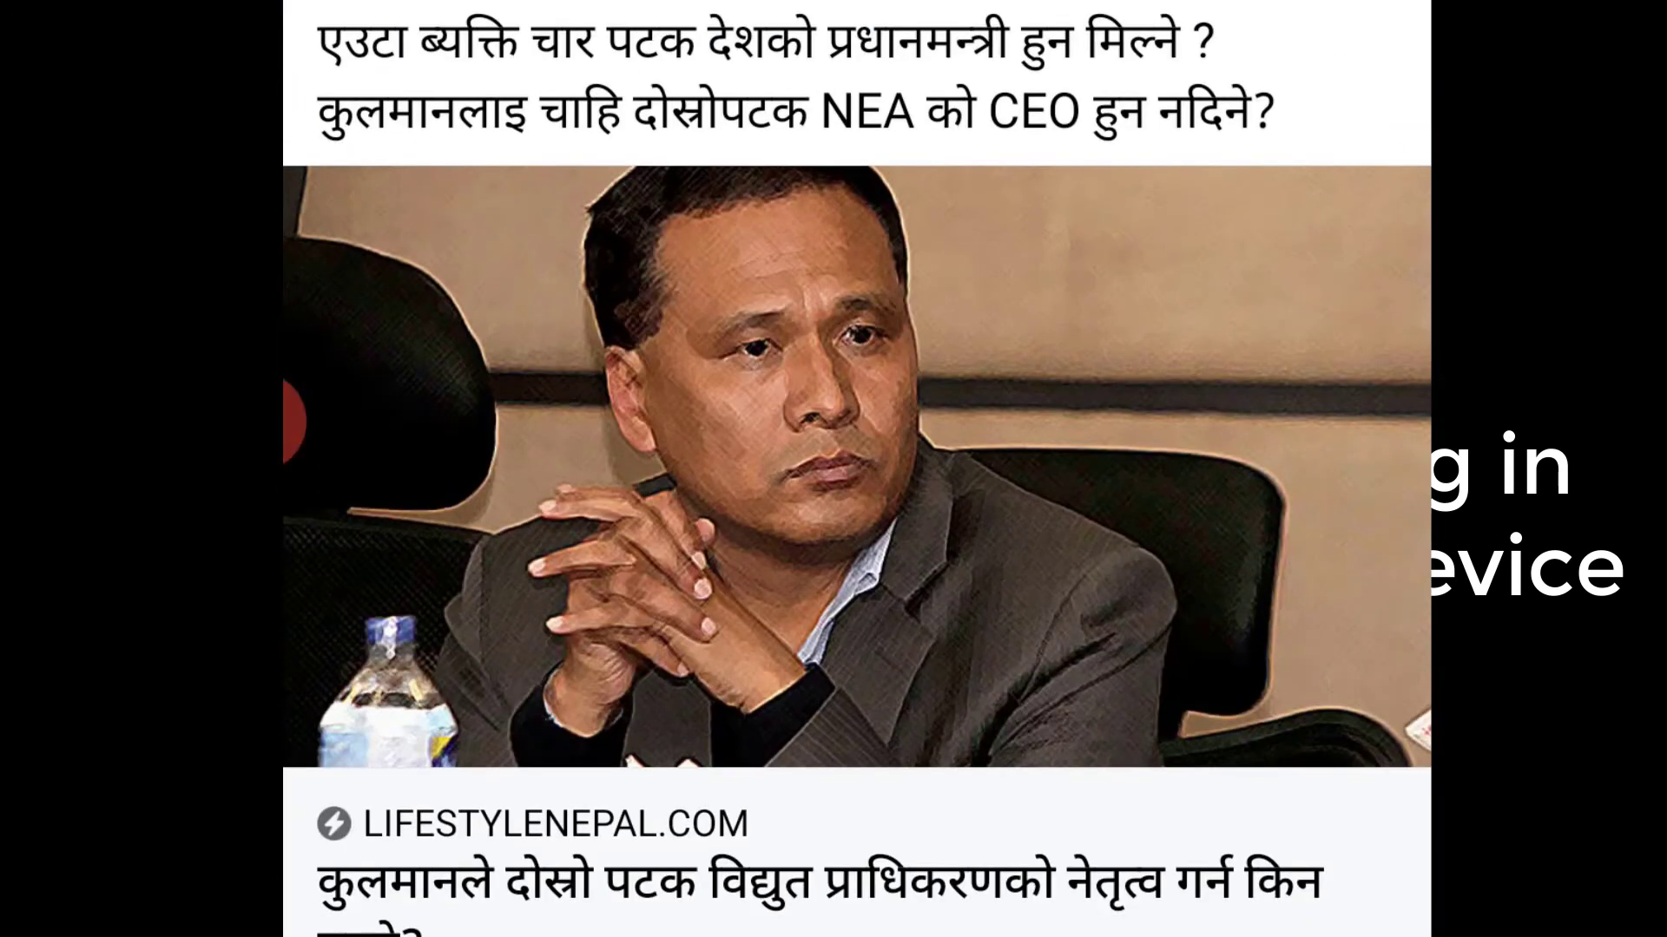
scroll(857, 521, down, 10)
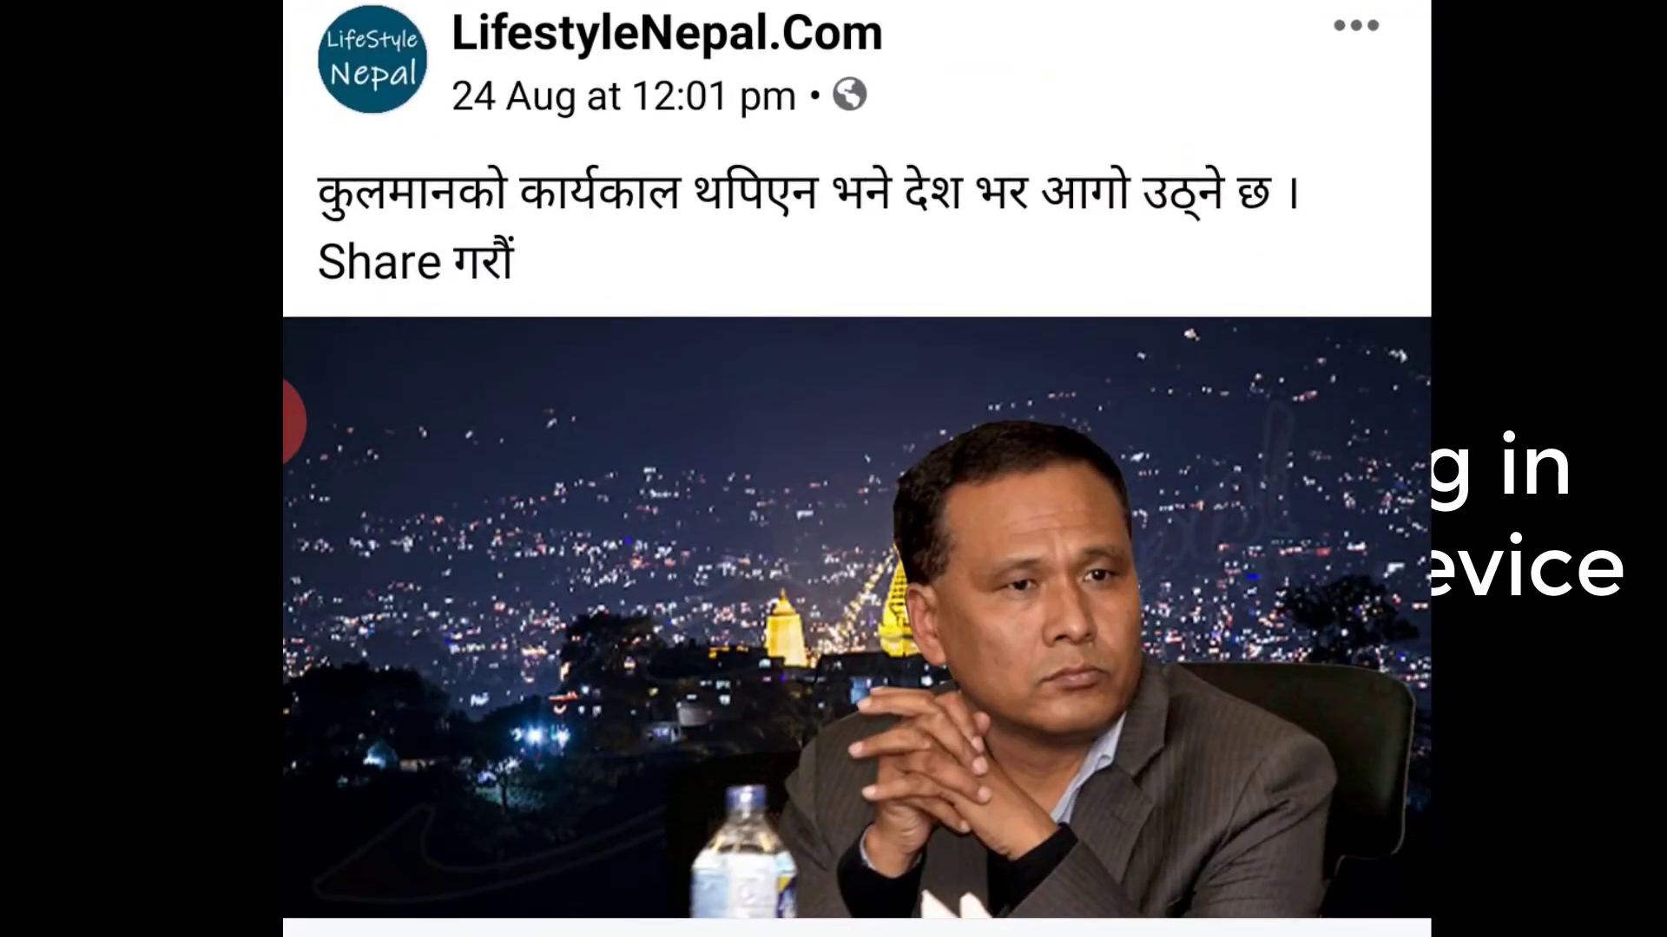
- Open the Instant Article linked in the page's 24 August post and read through its text
click(857, 617)
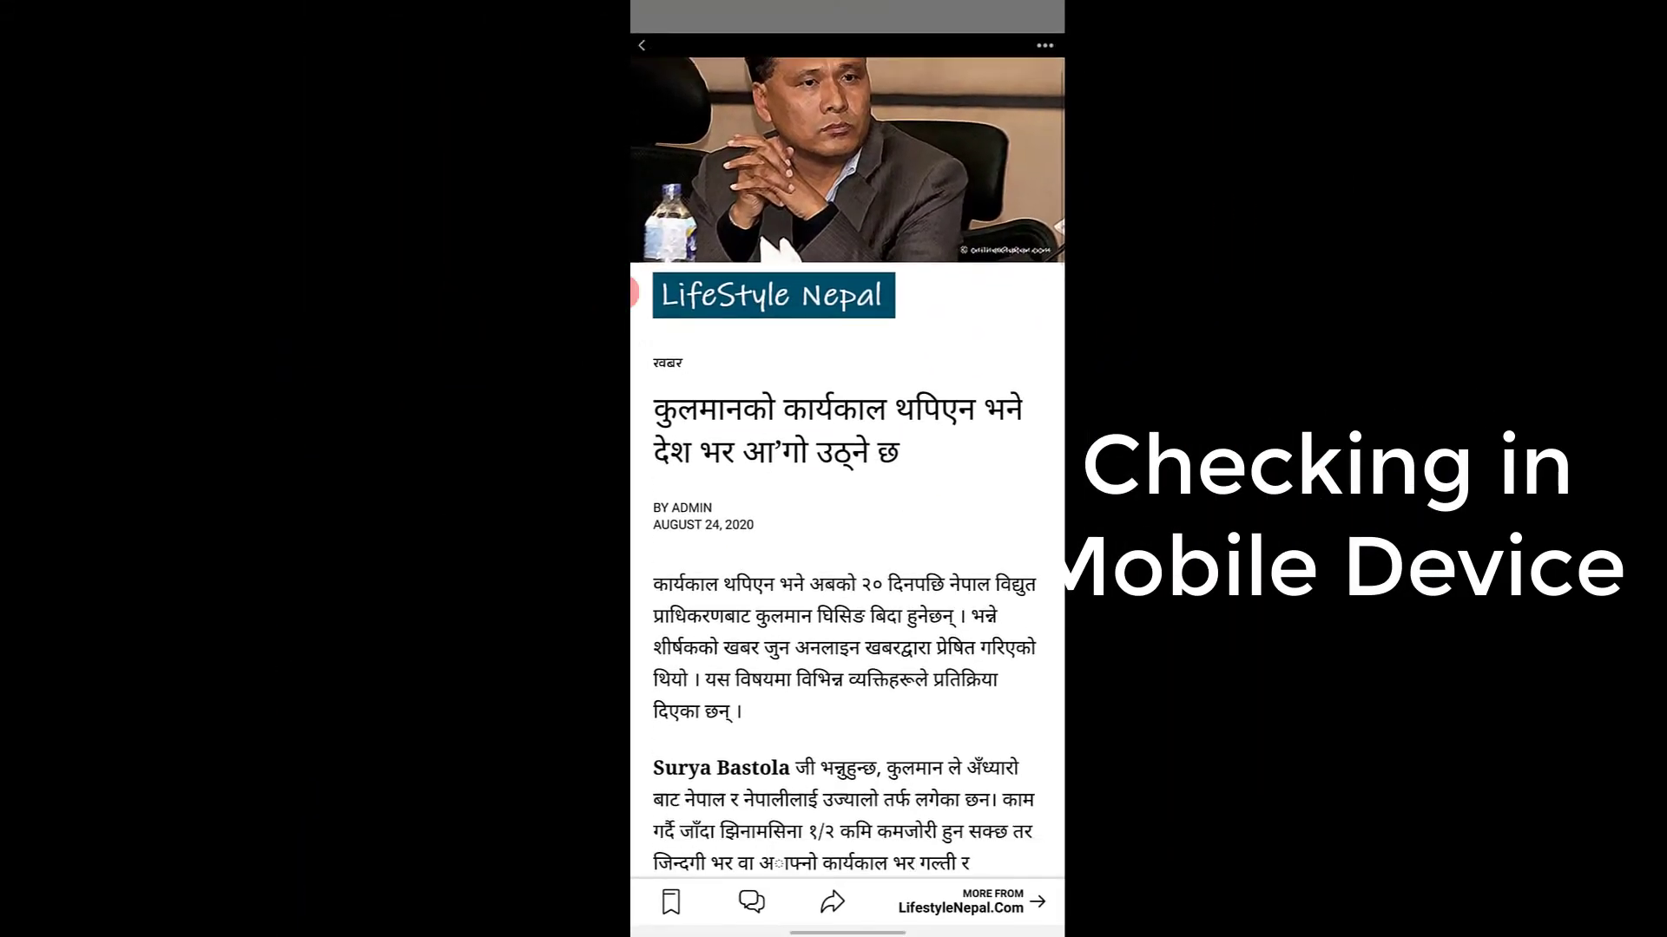
scroll(847, 521, down, 1)
scroll(847, 486, down, 5)
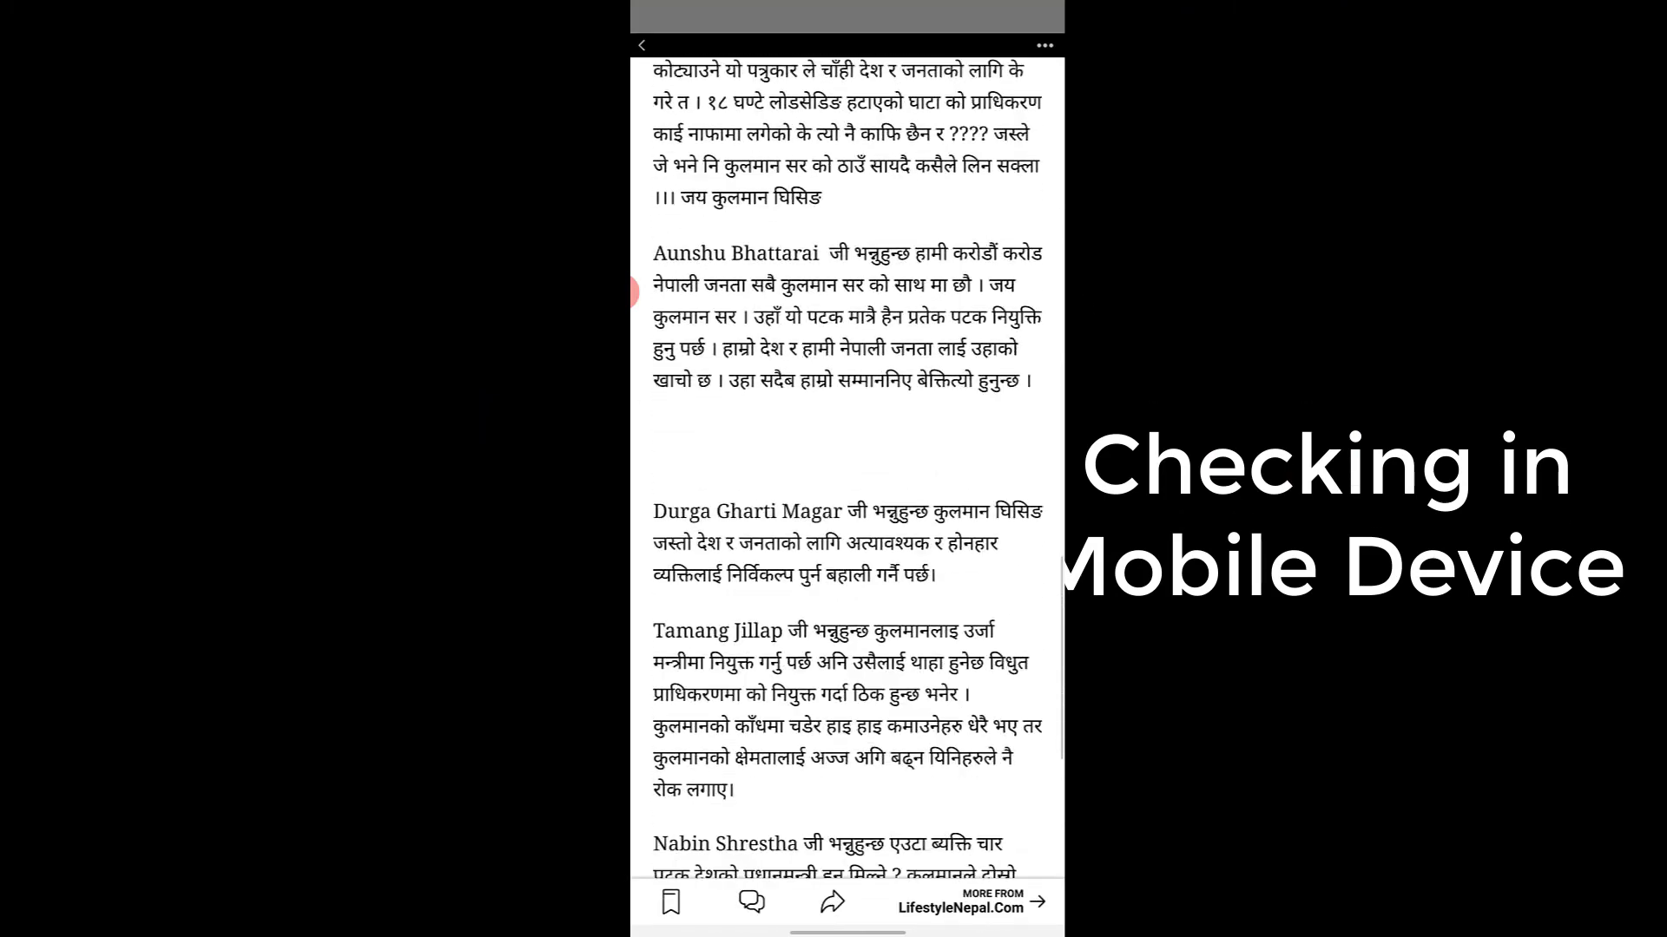
- Return to the page's posts, open the Instant Article linked in the 23 August post, and go back to the posts
click(642, 46)
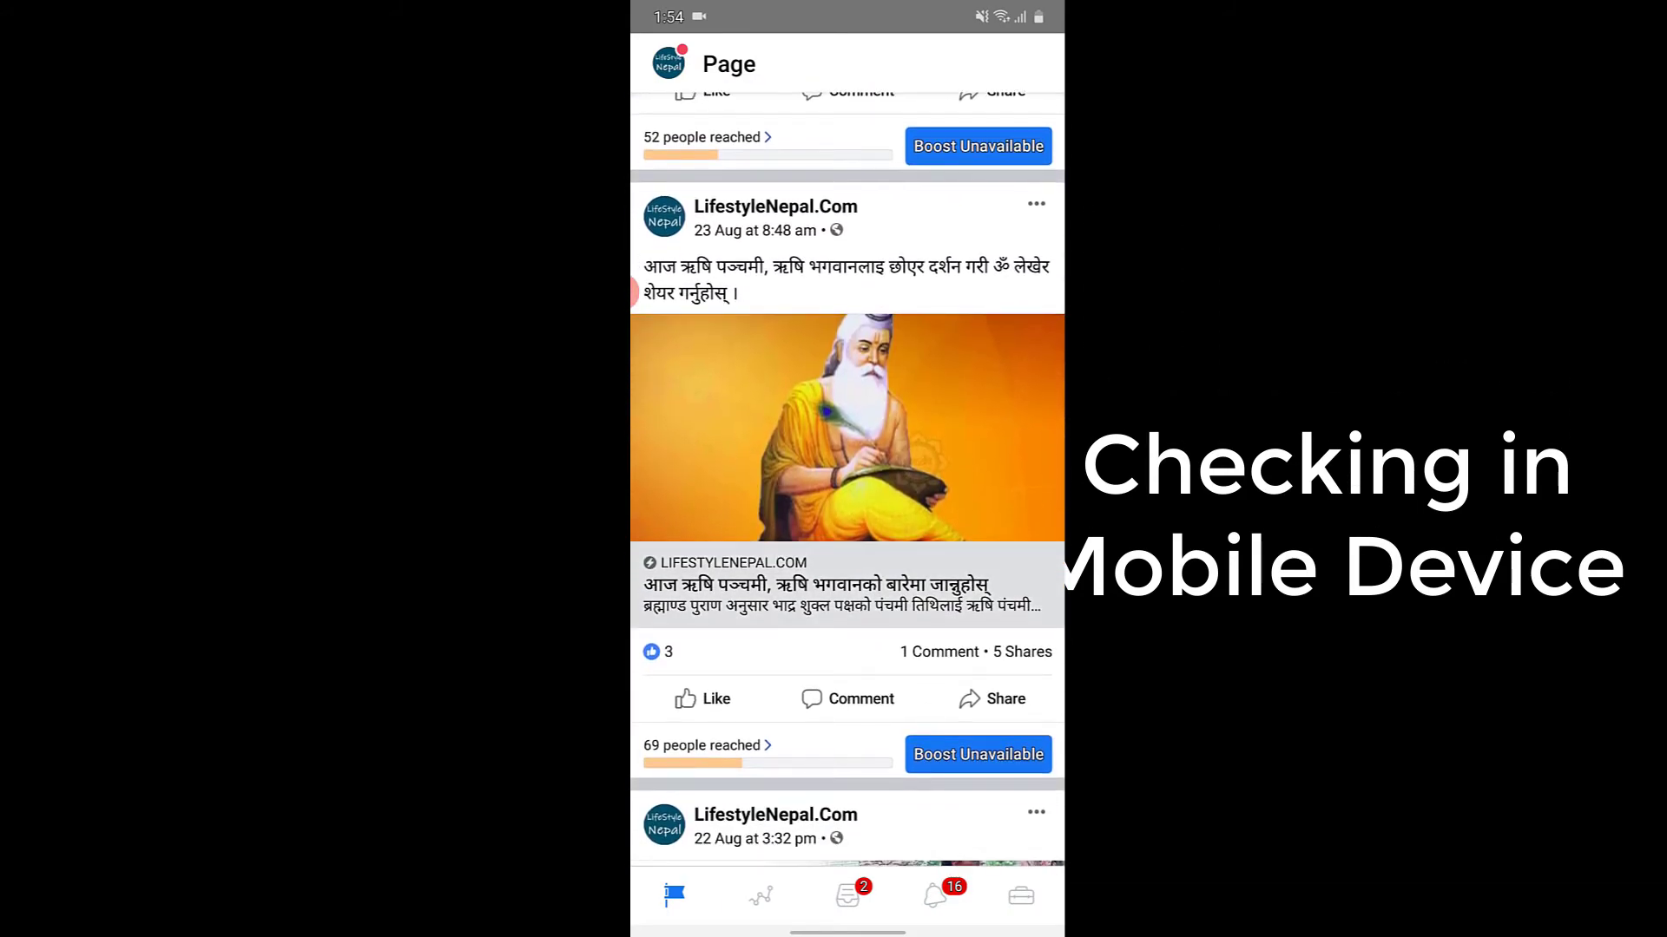
click(847, 469)
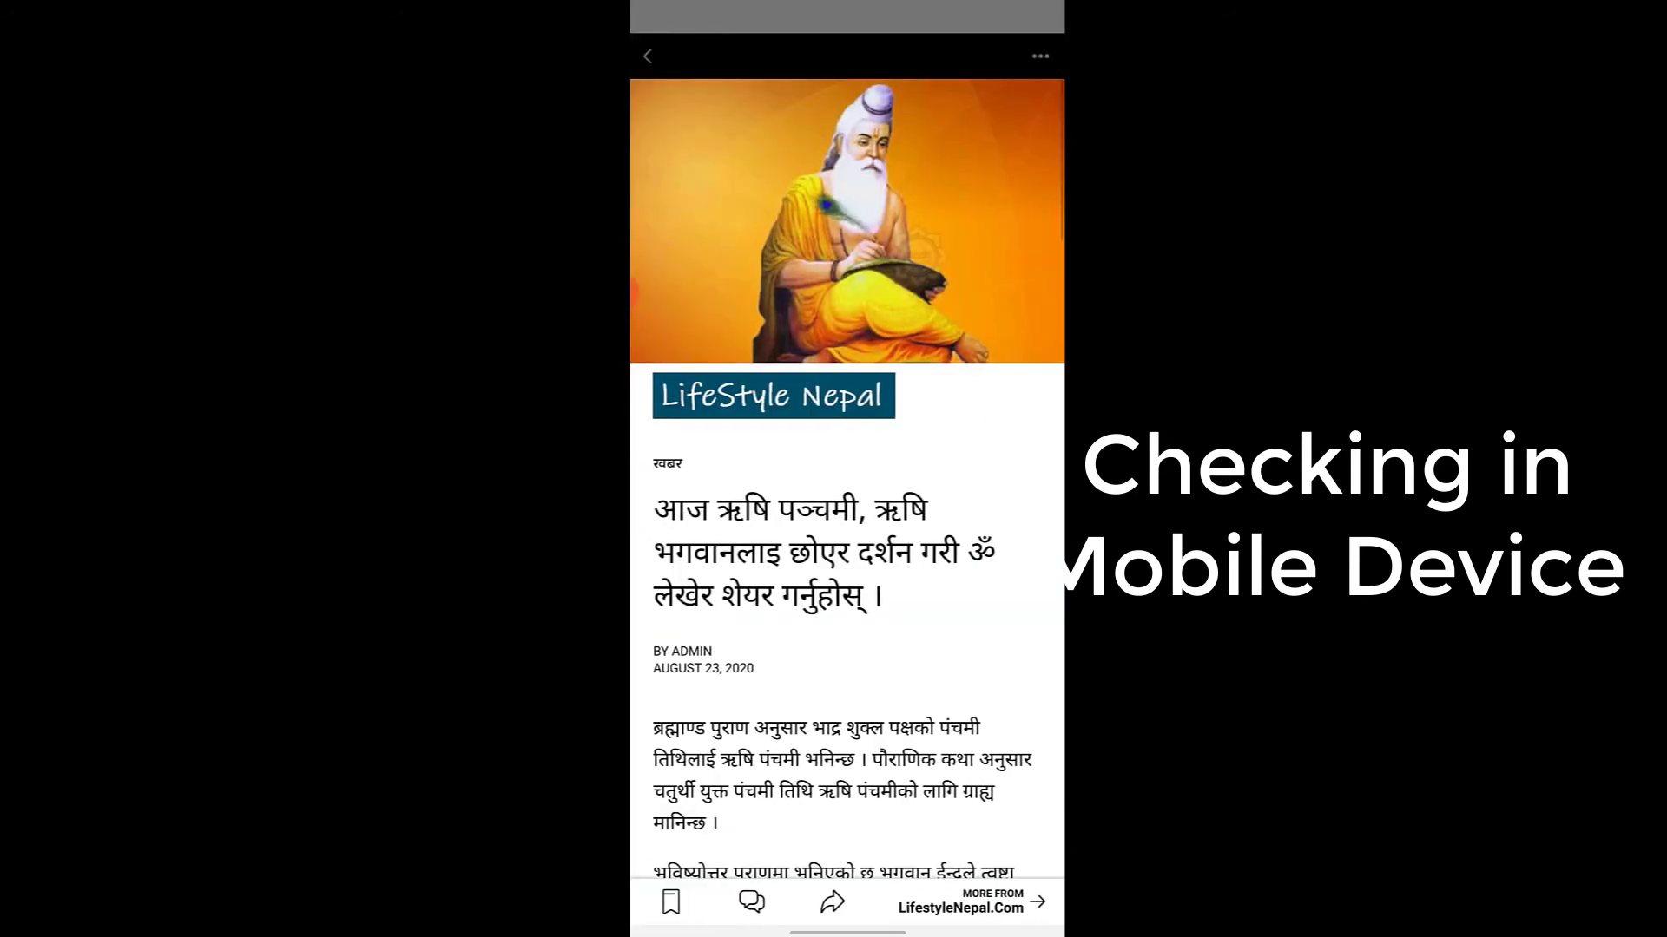
drag(631, 293, 659, 291)
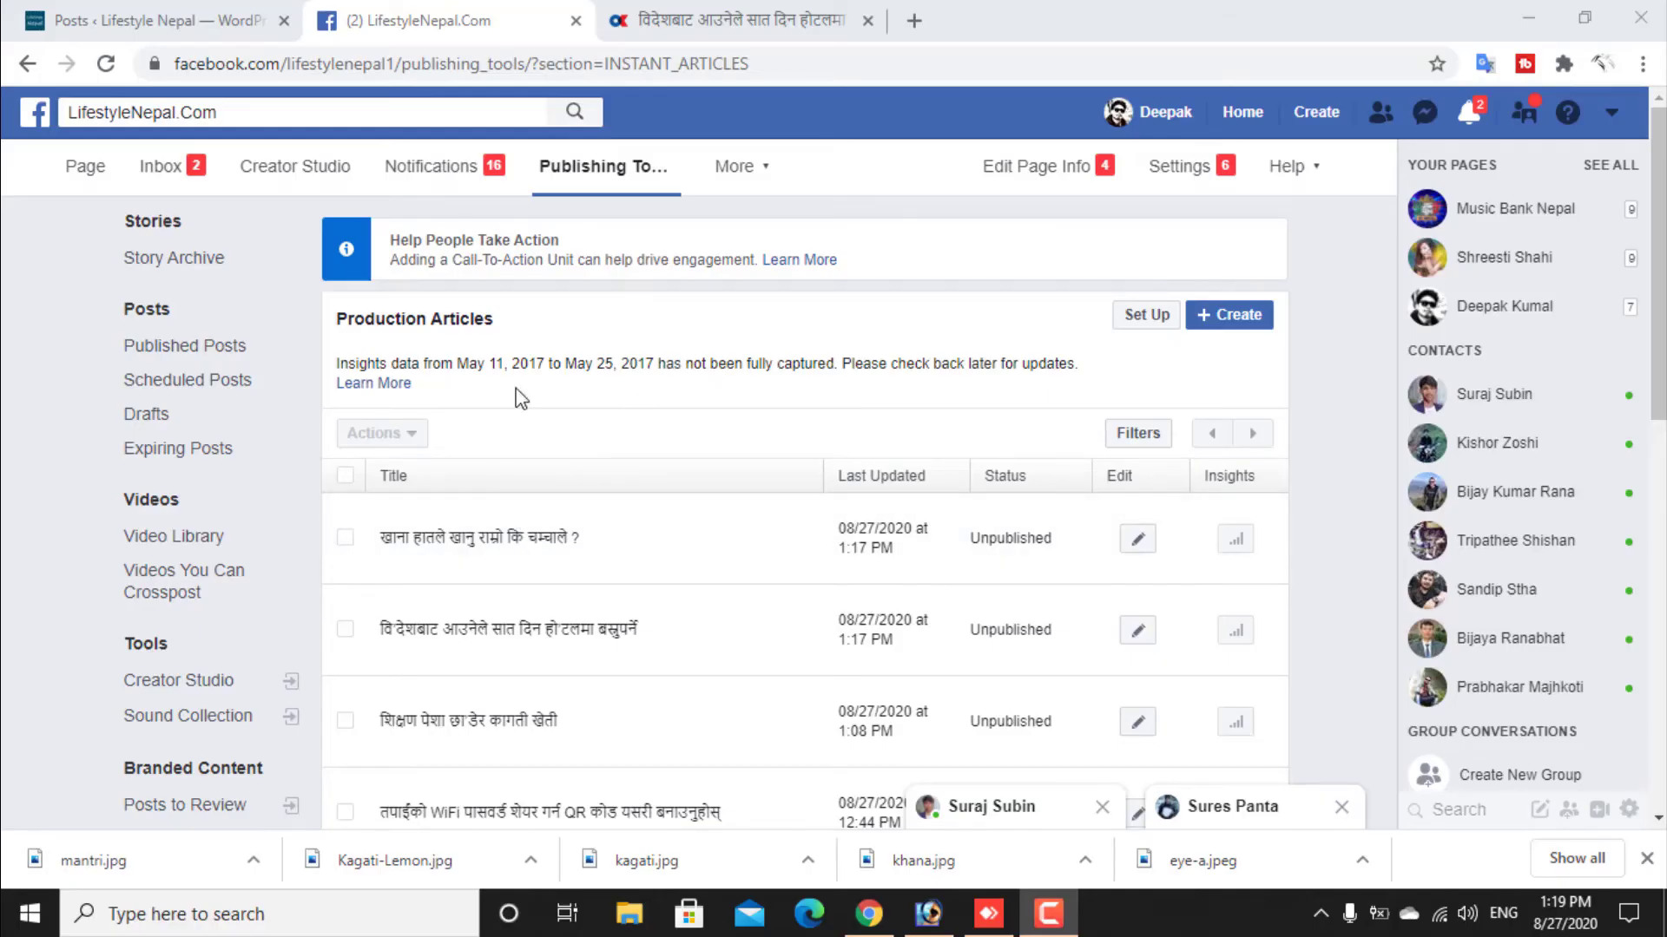
scroll(513, 395, down, 3)
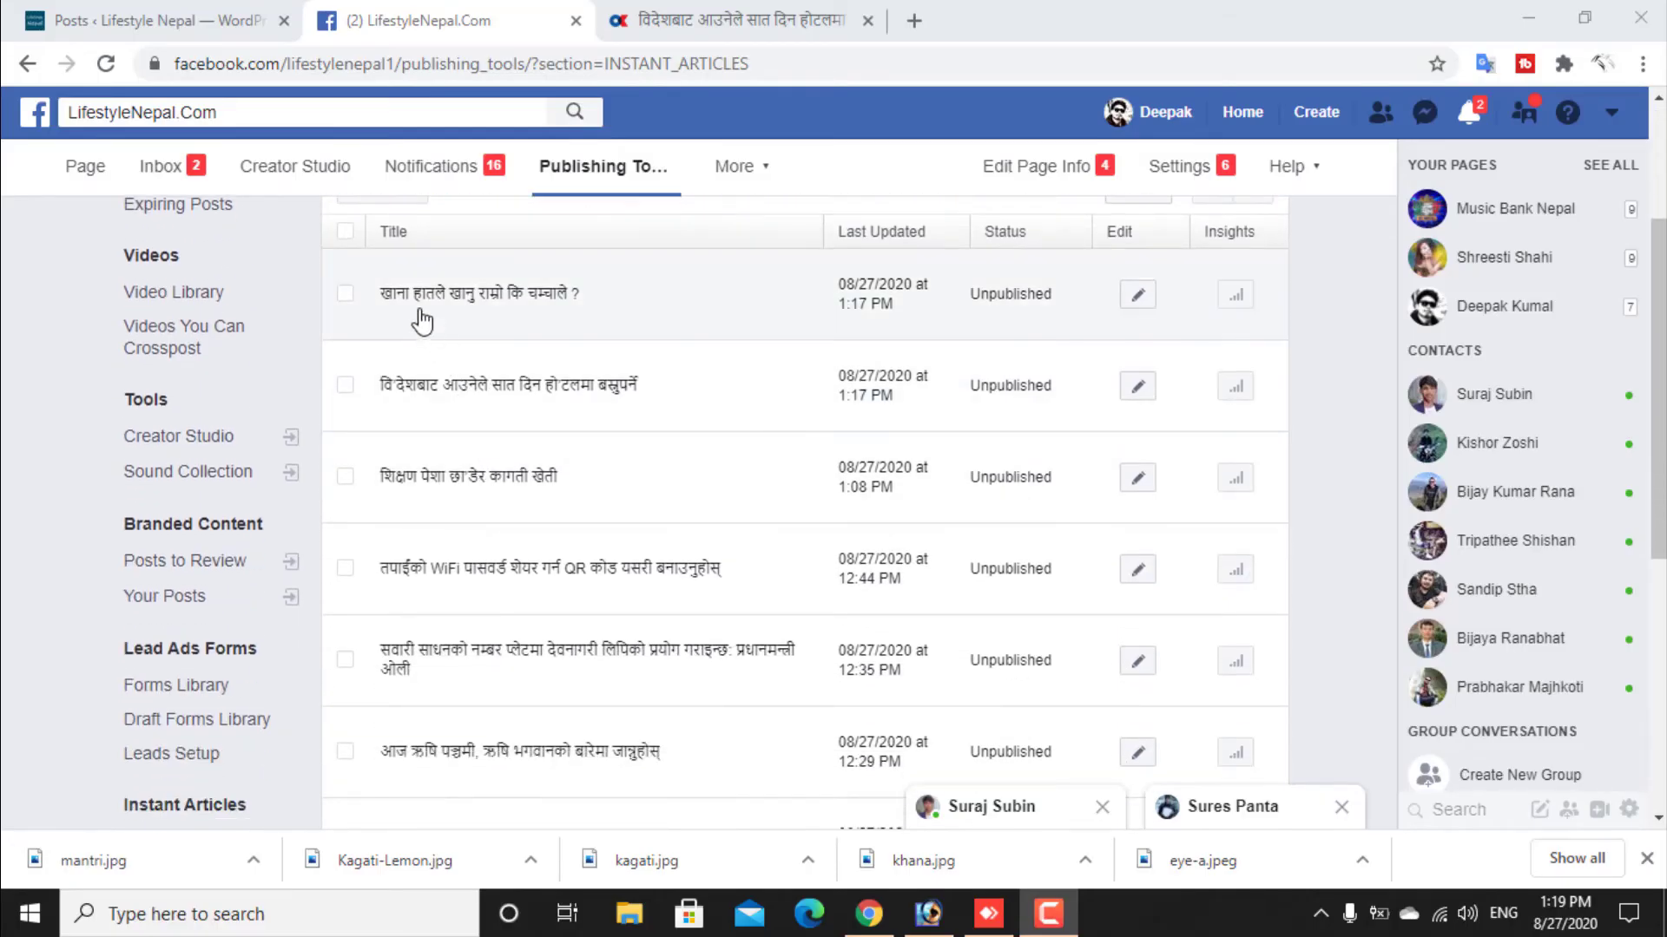
- Look through the Production Articles list in the desktop browser and open the Instant Articles configuration
scroll(402, 573, down, 5)
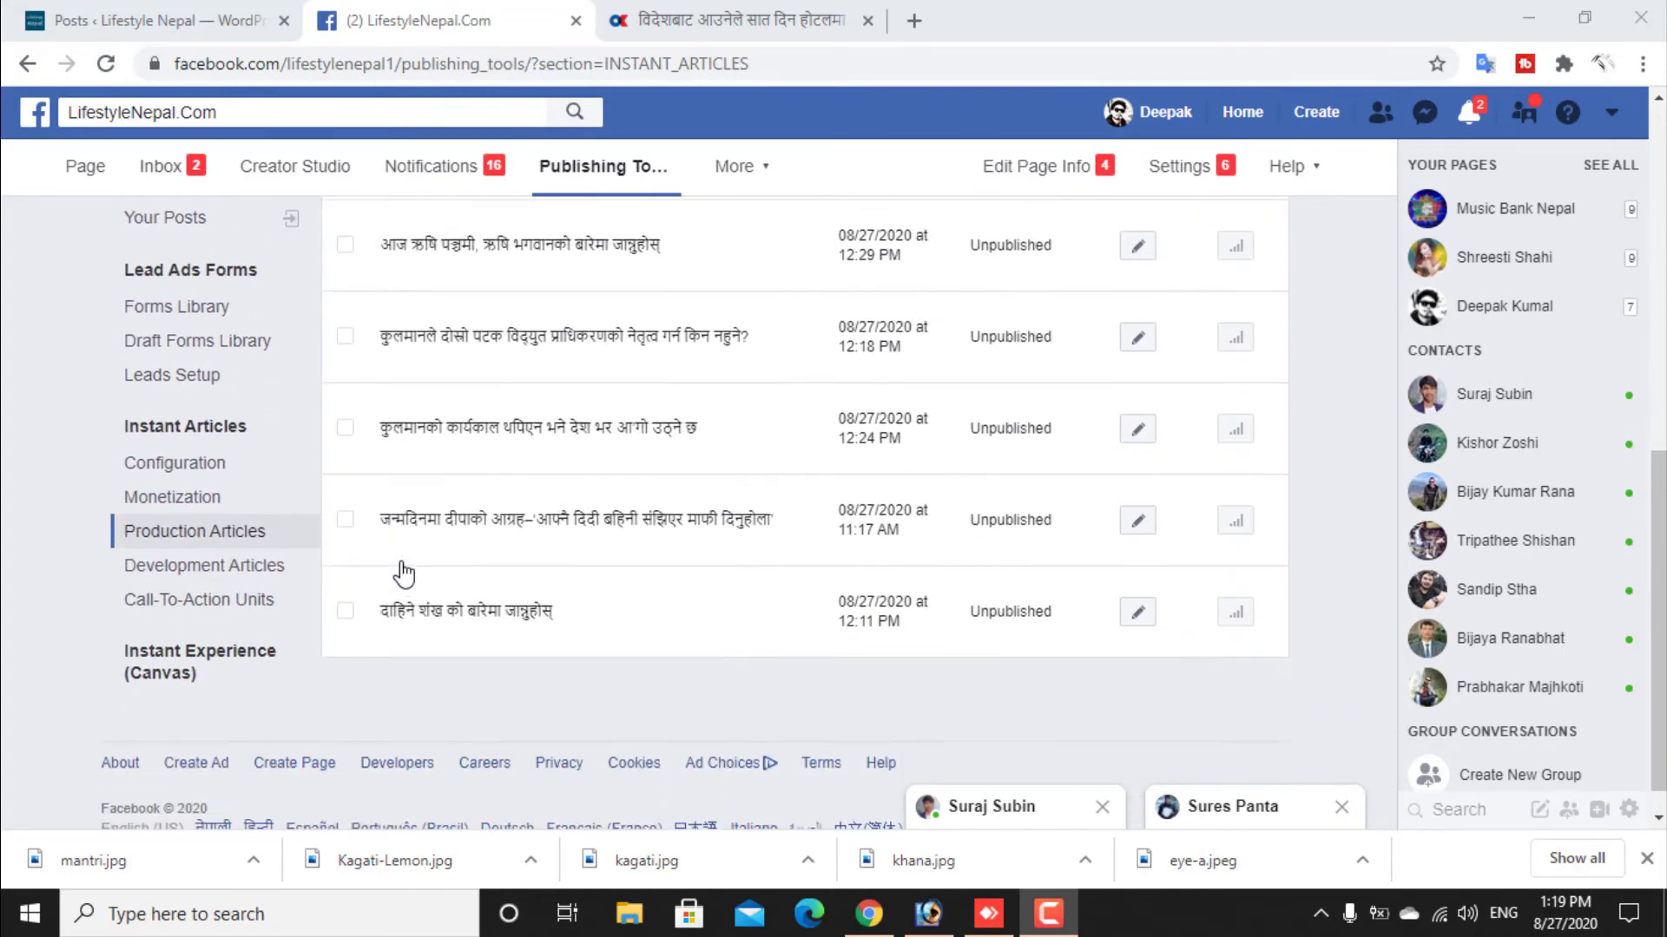
scroll(402, 573, up, 8)
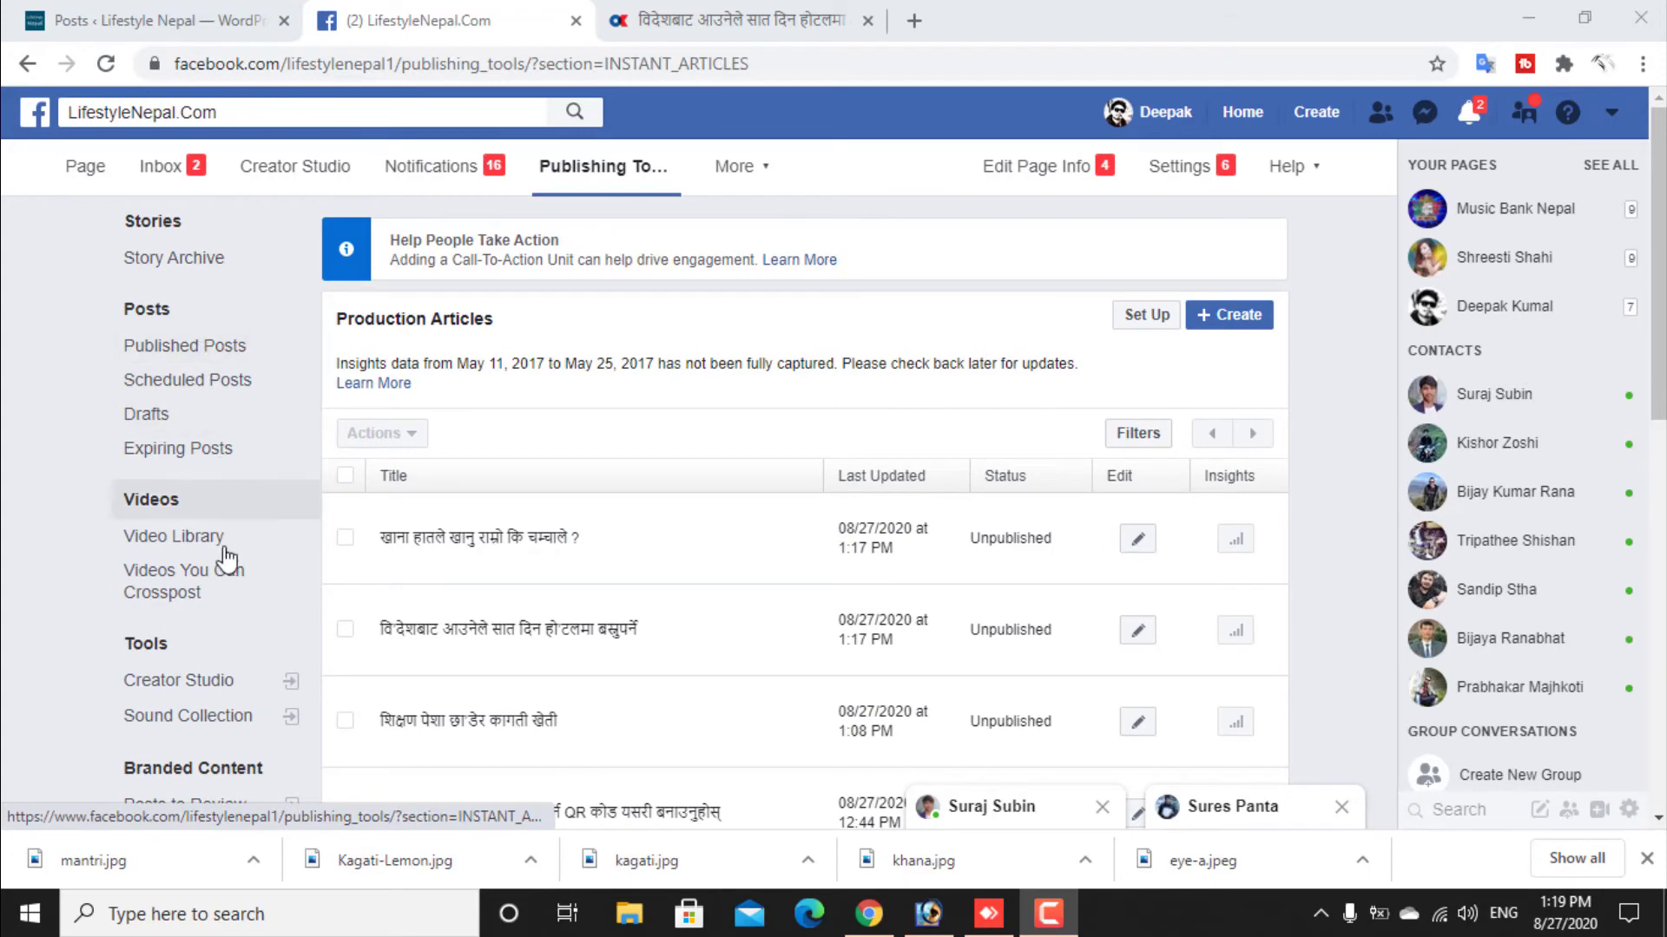
scroll(227, 552, down, 3)
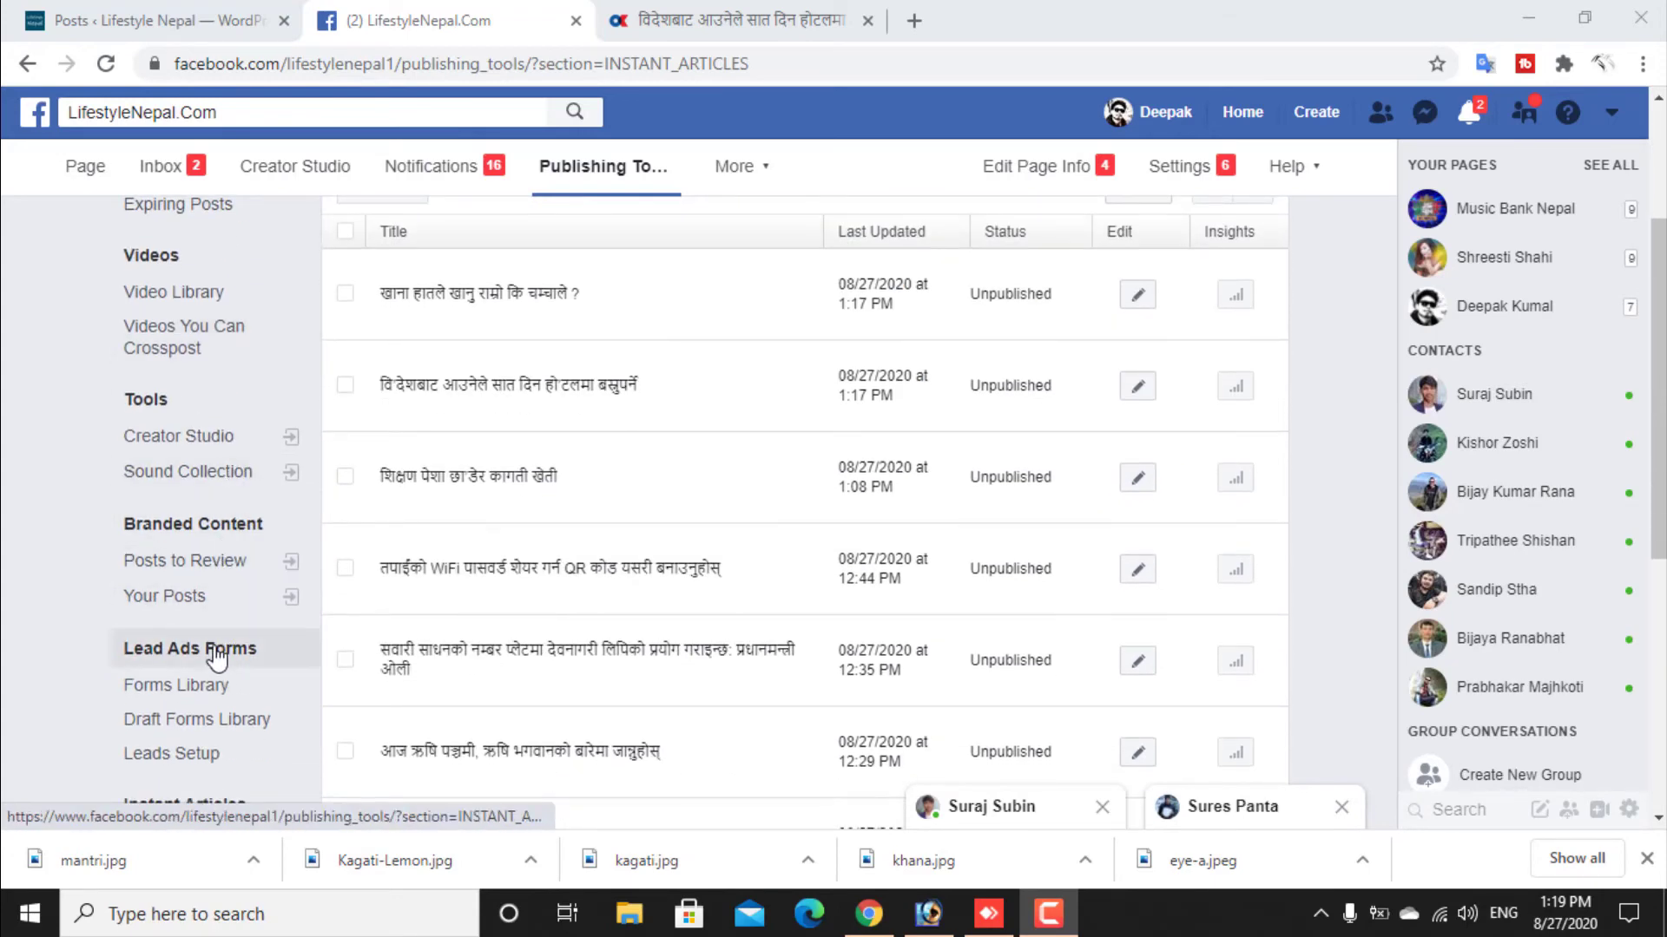
scroll(211, 526, down, 4)
click(206, 474)
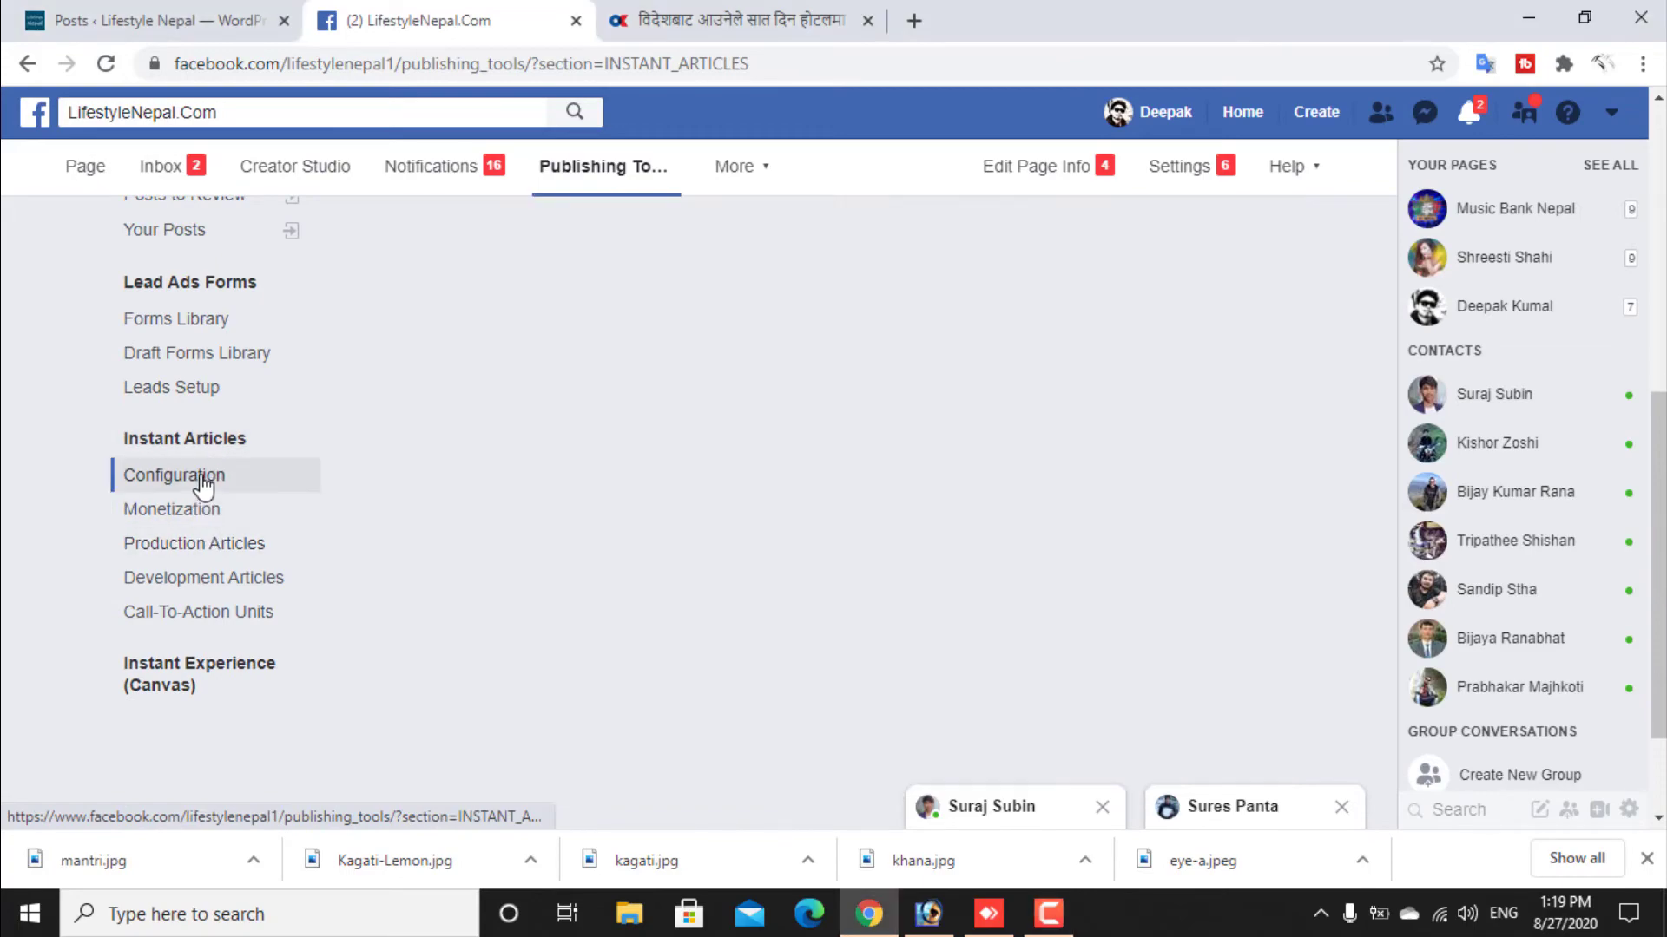
- Read the Step 2 review requirements, submit the Instant Articles for review and close the confirmation dialog
scroll(484, 446, down, 3)
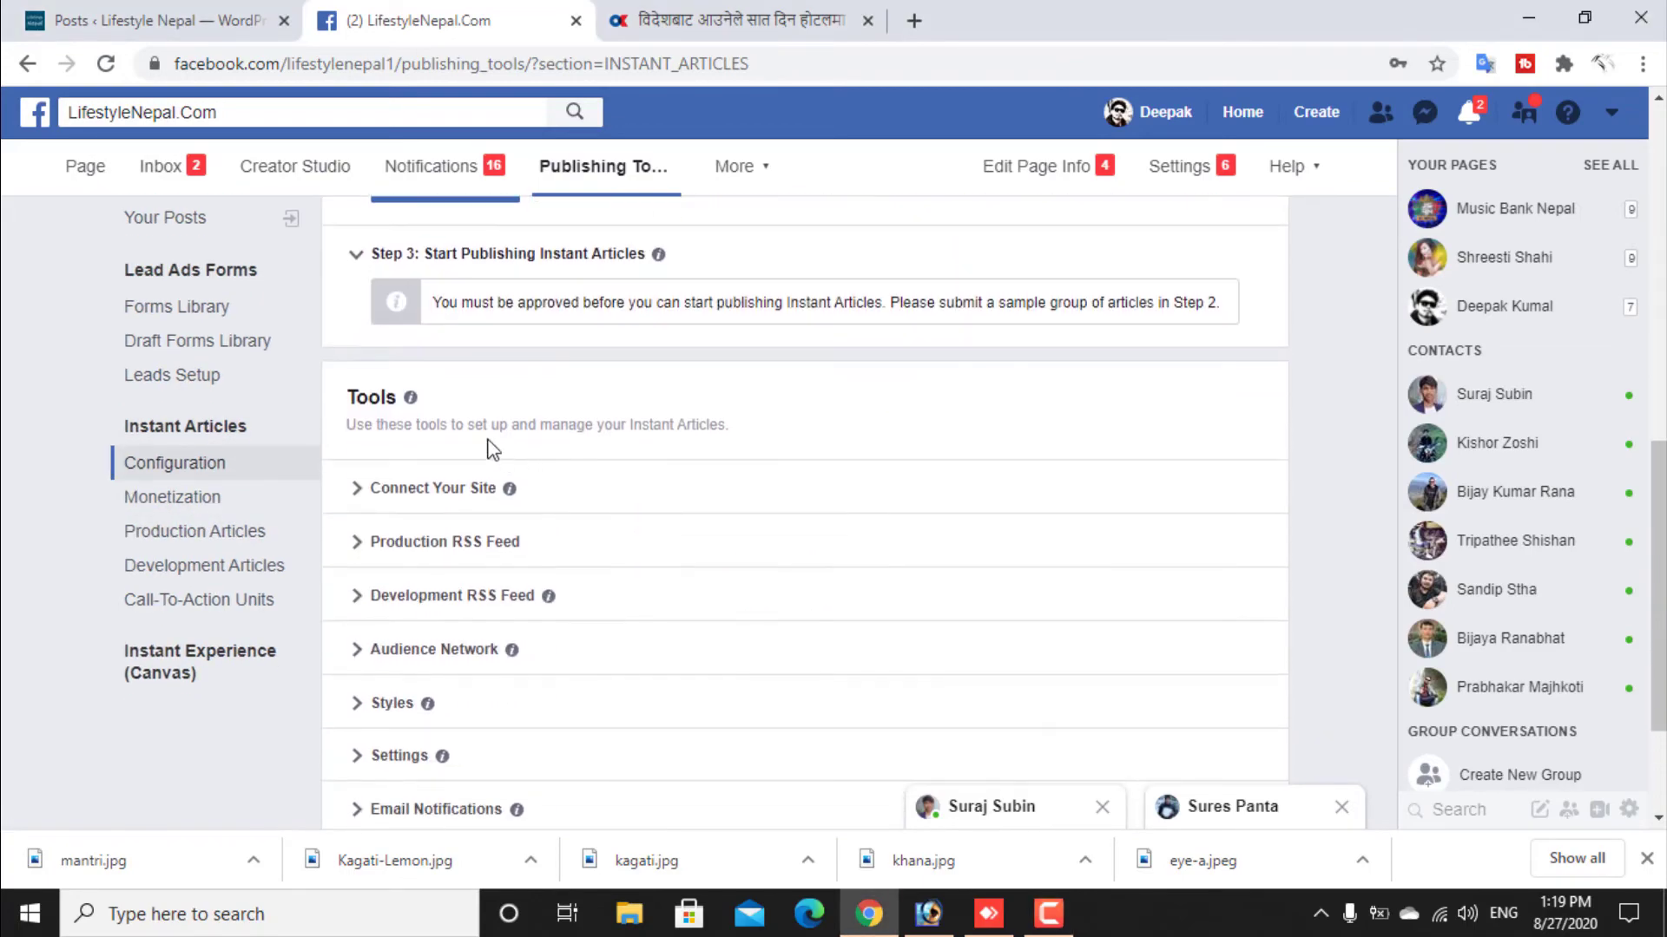
scroll(478, 403, up, 4)
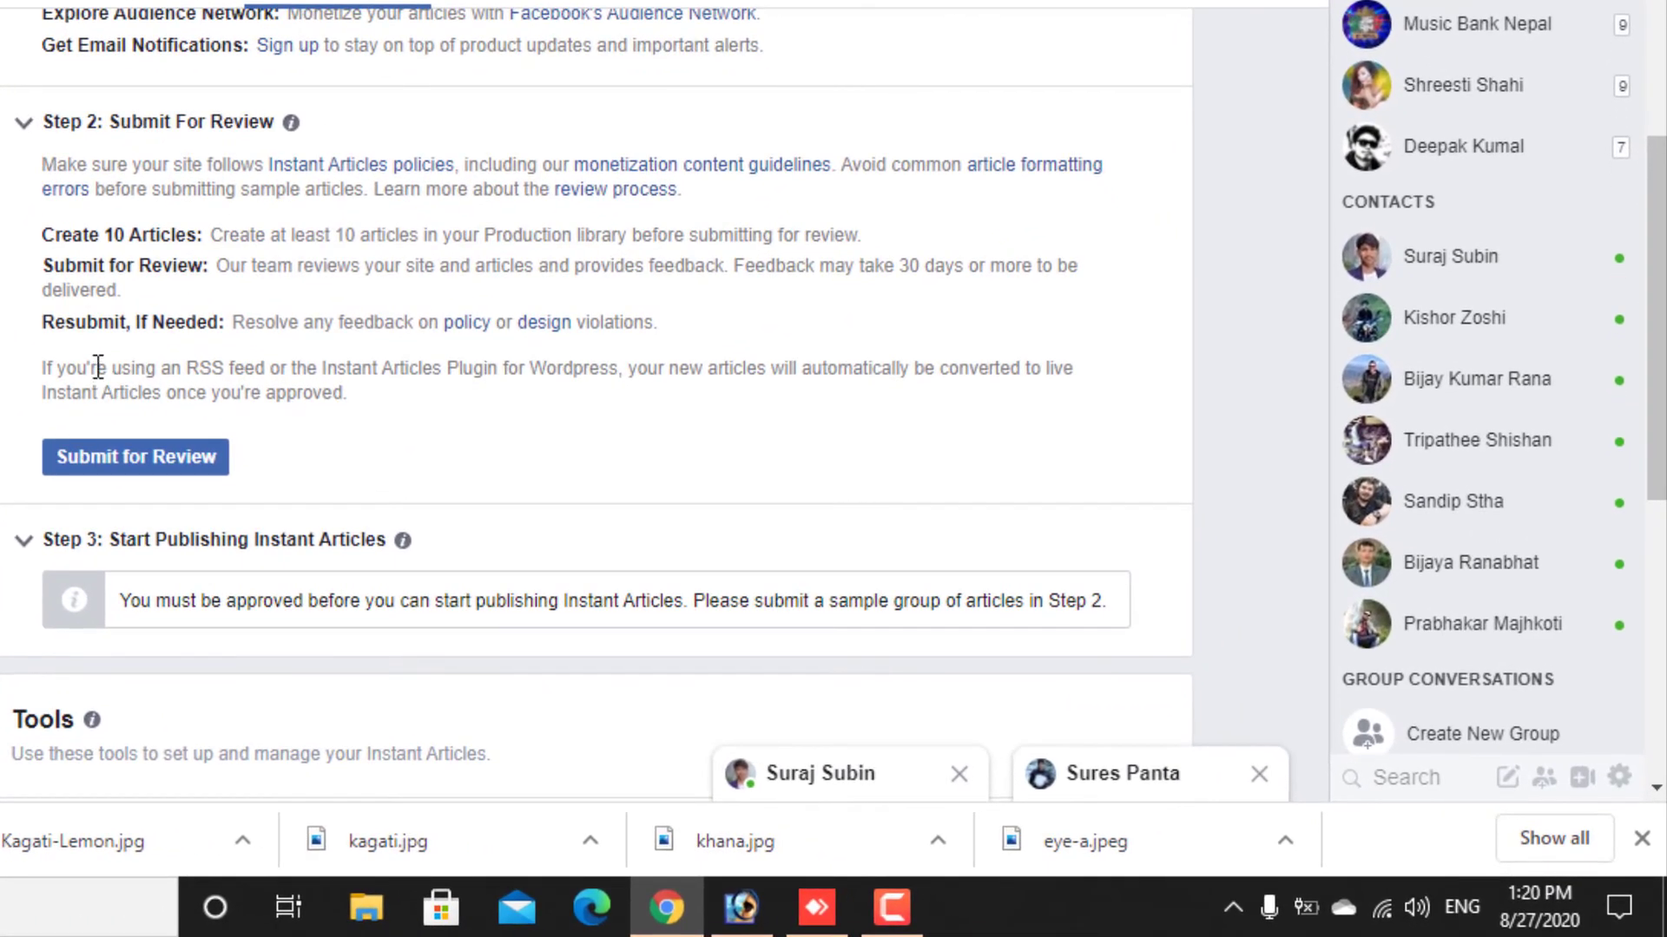
drag(115, 372, 304, 372)
click(356, 404)
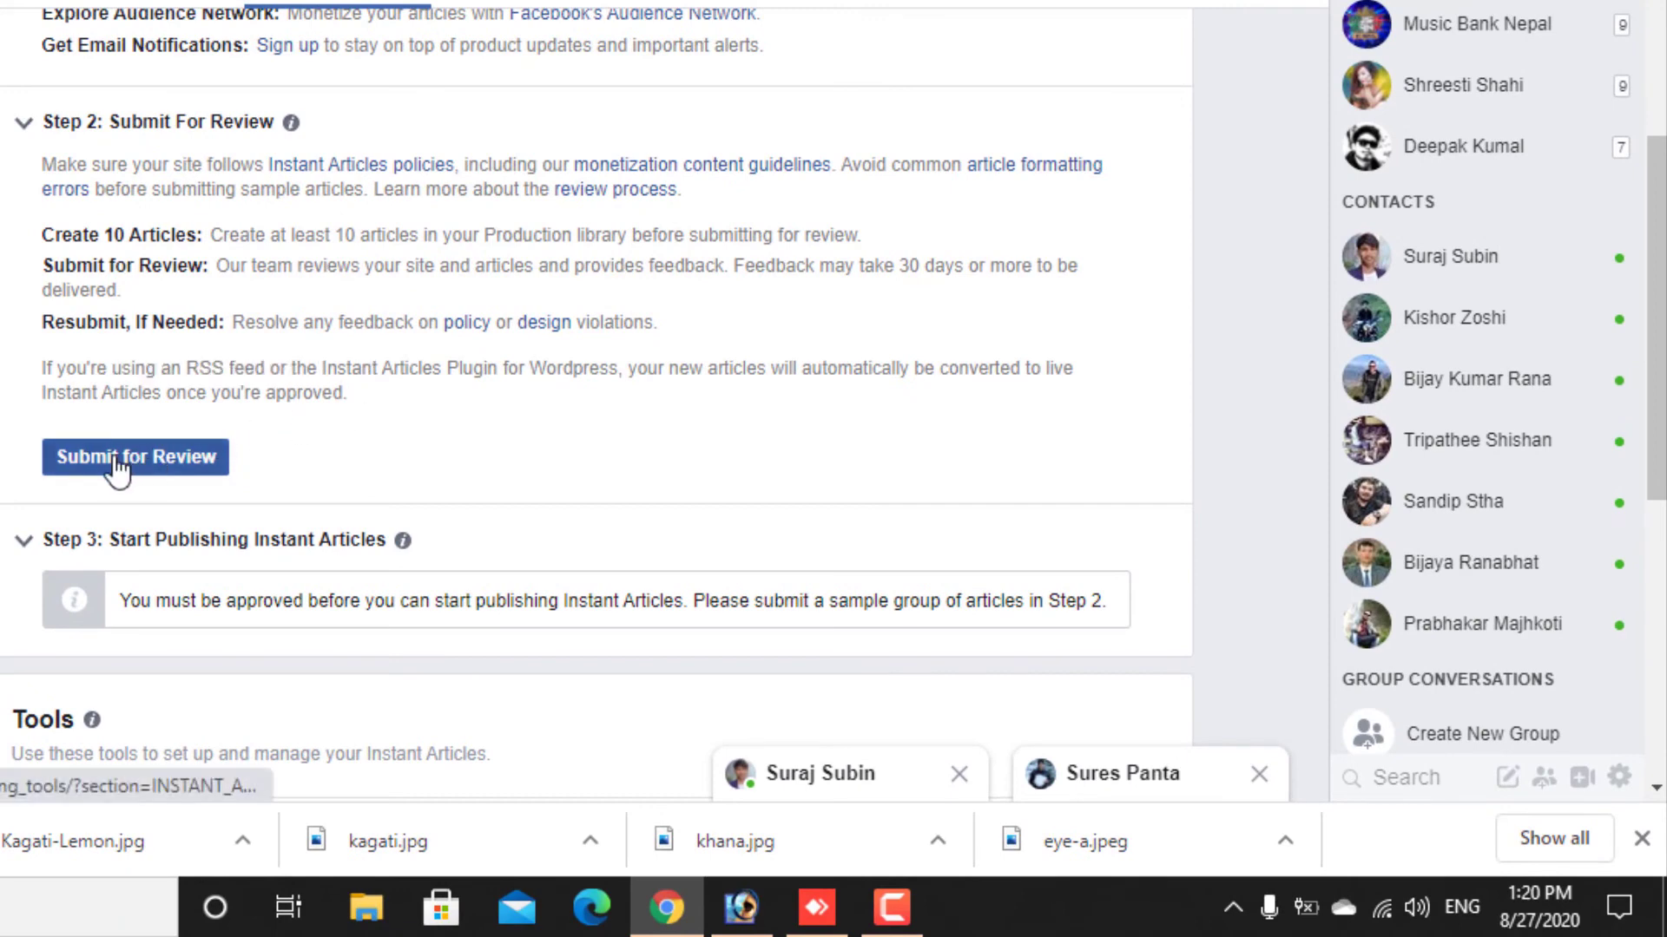
click(115, 460)
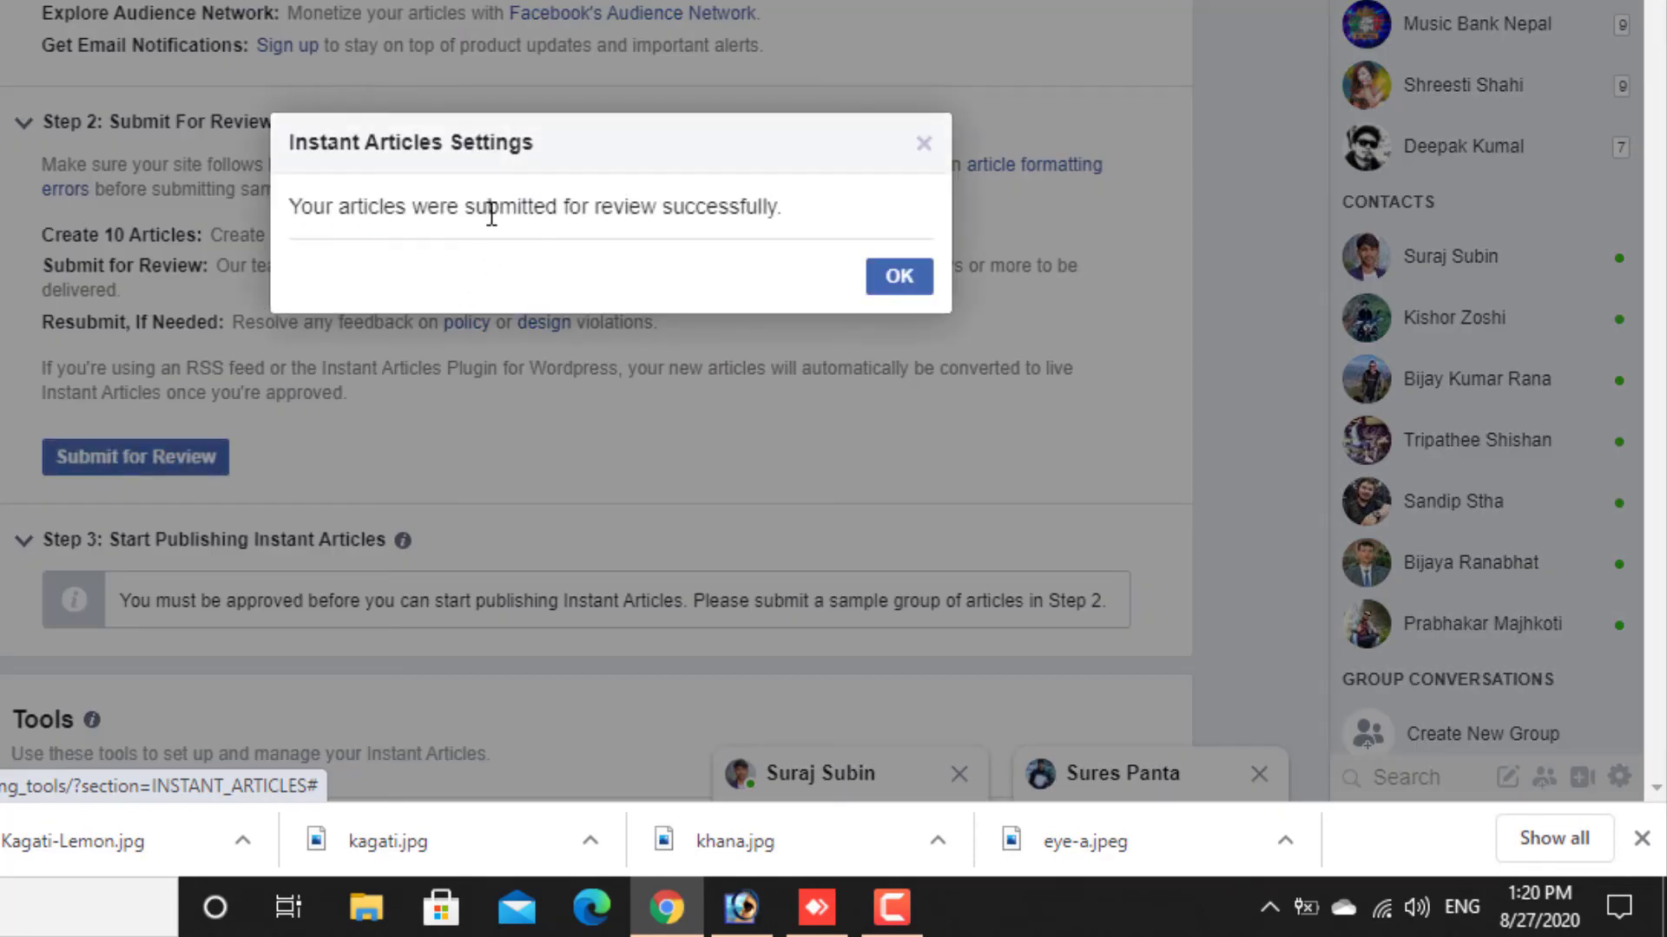
click(894, 287)
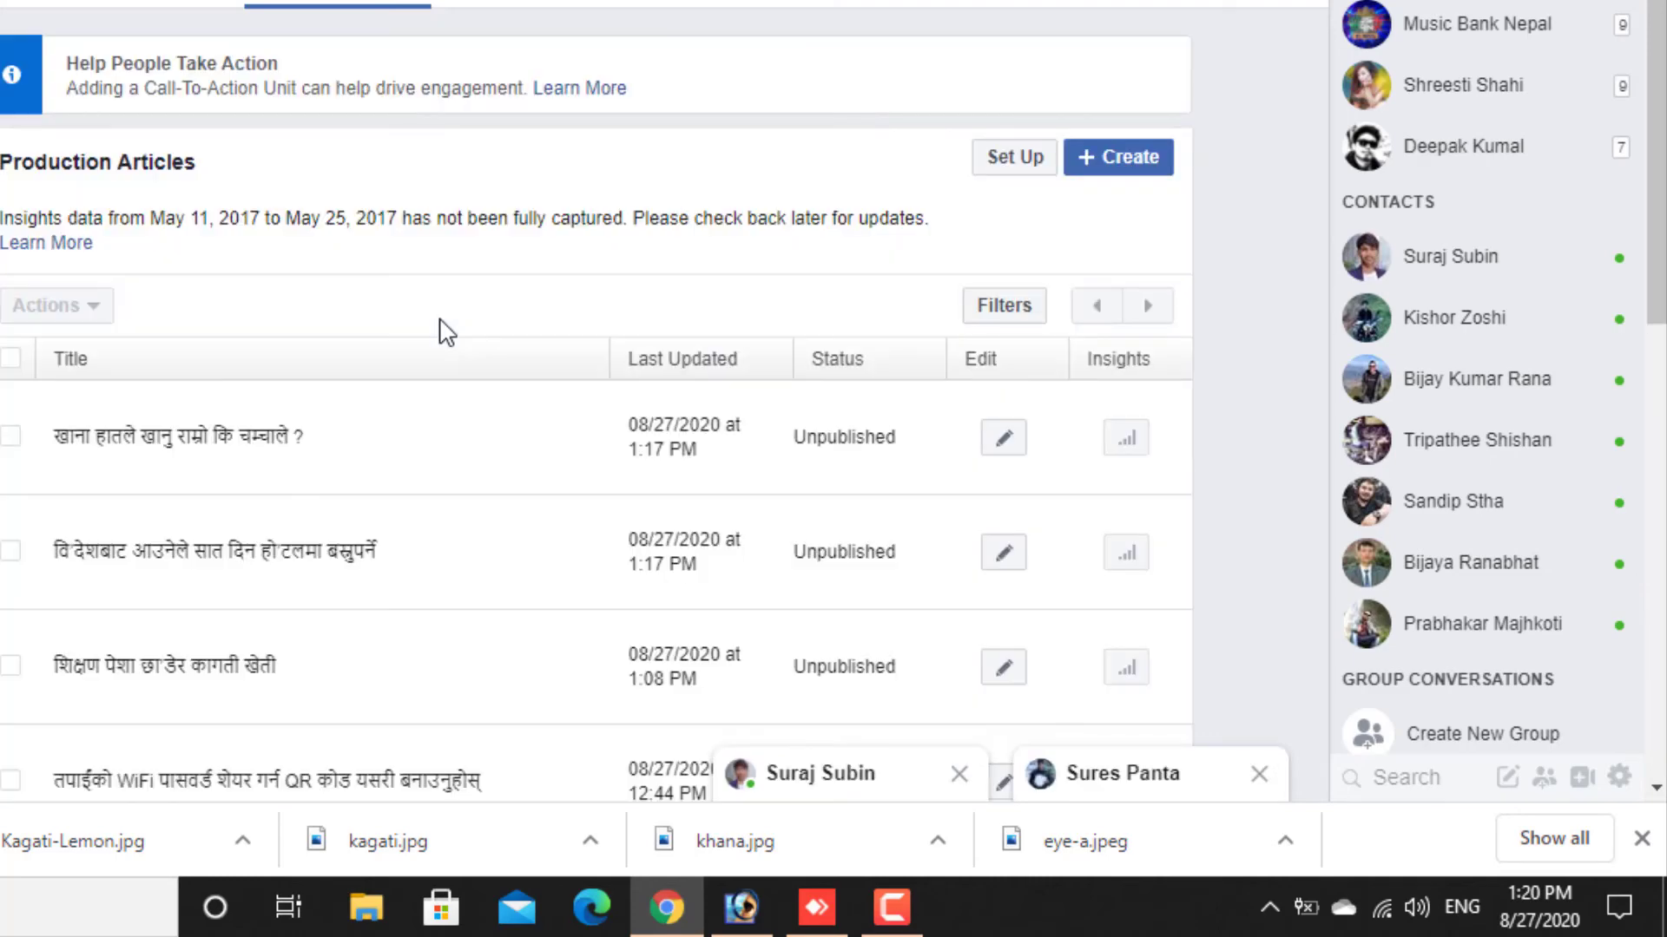
- Examine the Production Articles list, checking each article's title, last update and publishing status
scroll(446, 332, down, 5)
scroll(446, 335, up, 5)
scroll(77, 484, down, 5)
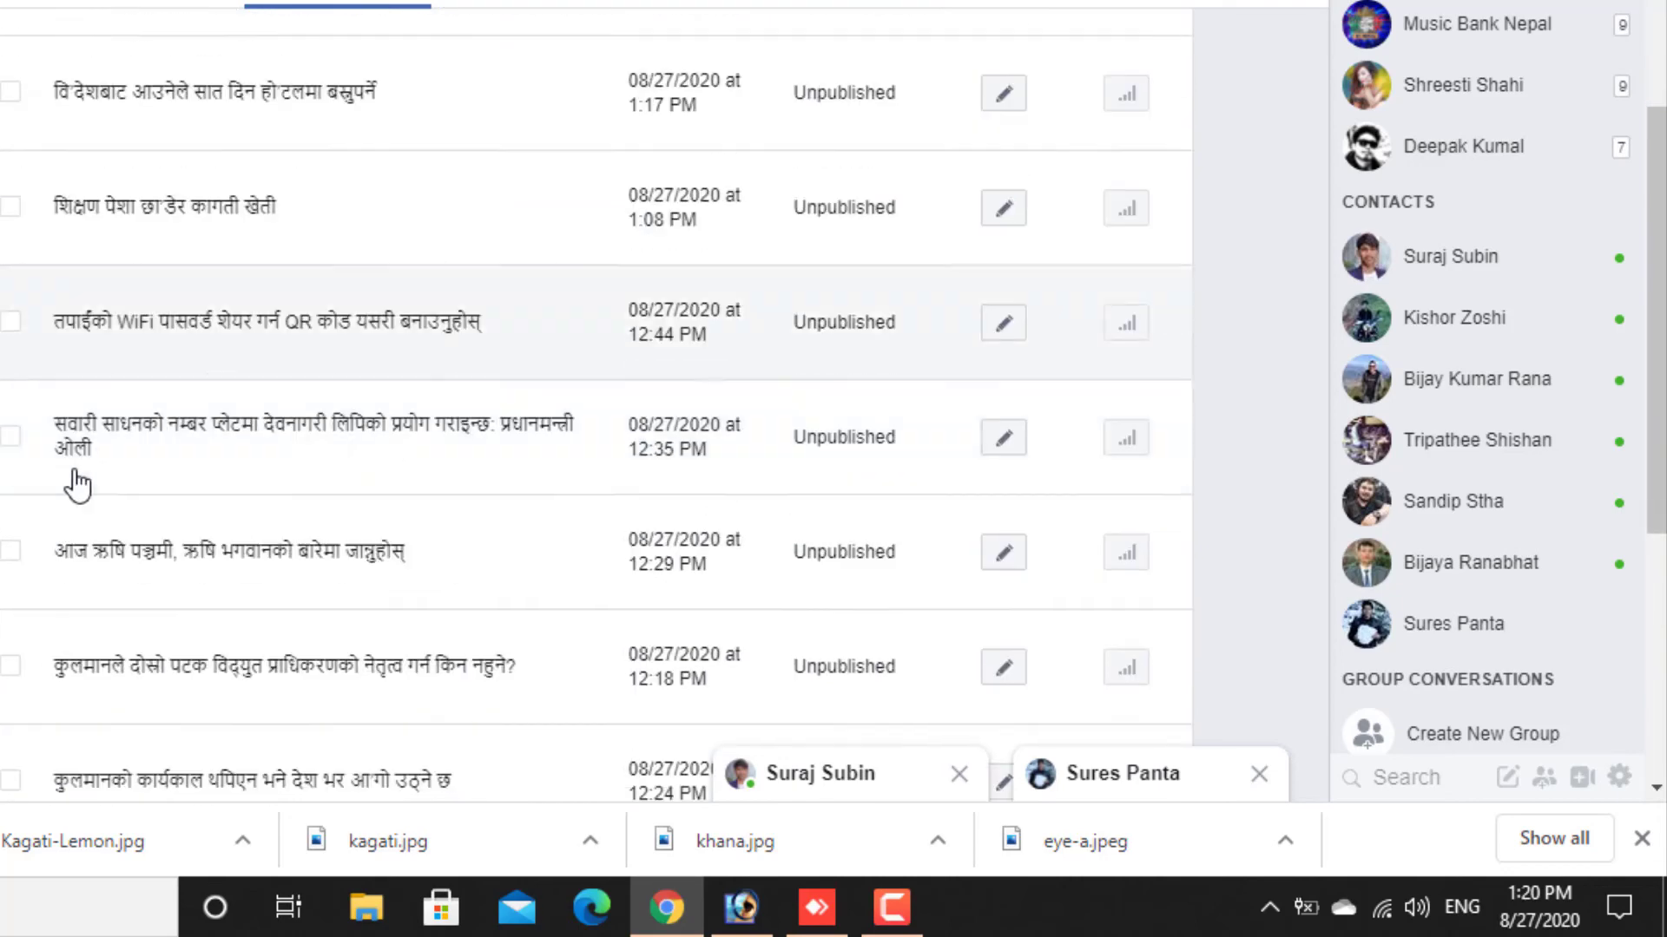
scroll(76, 484, down, 5)
scroll(87, 448, up, 5)
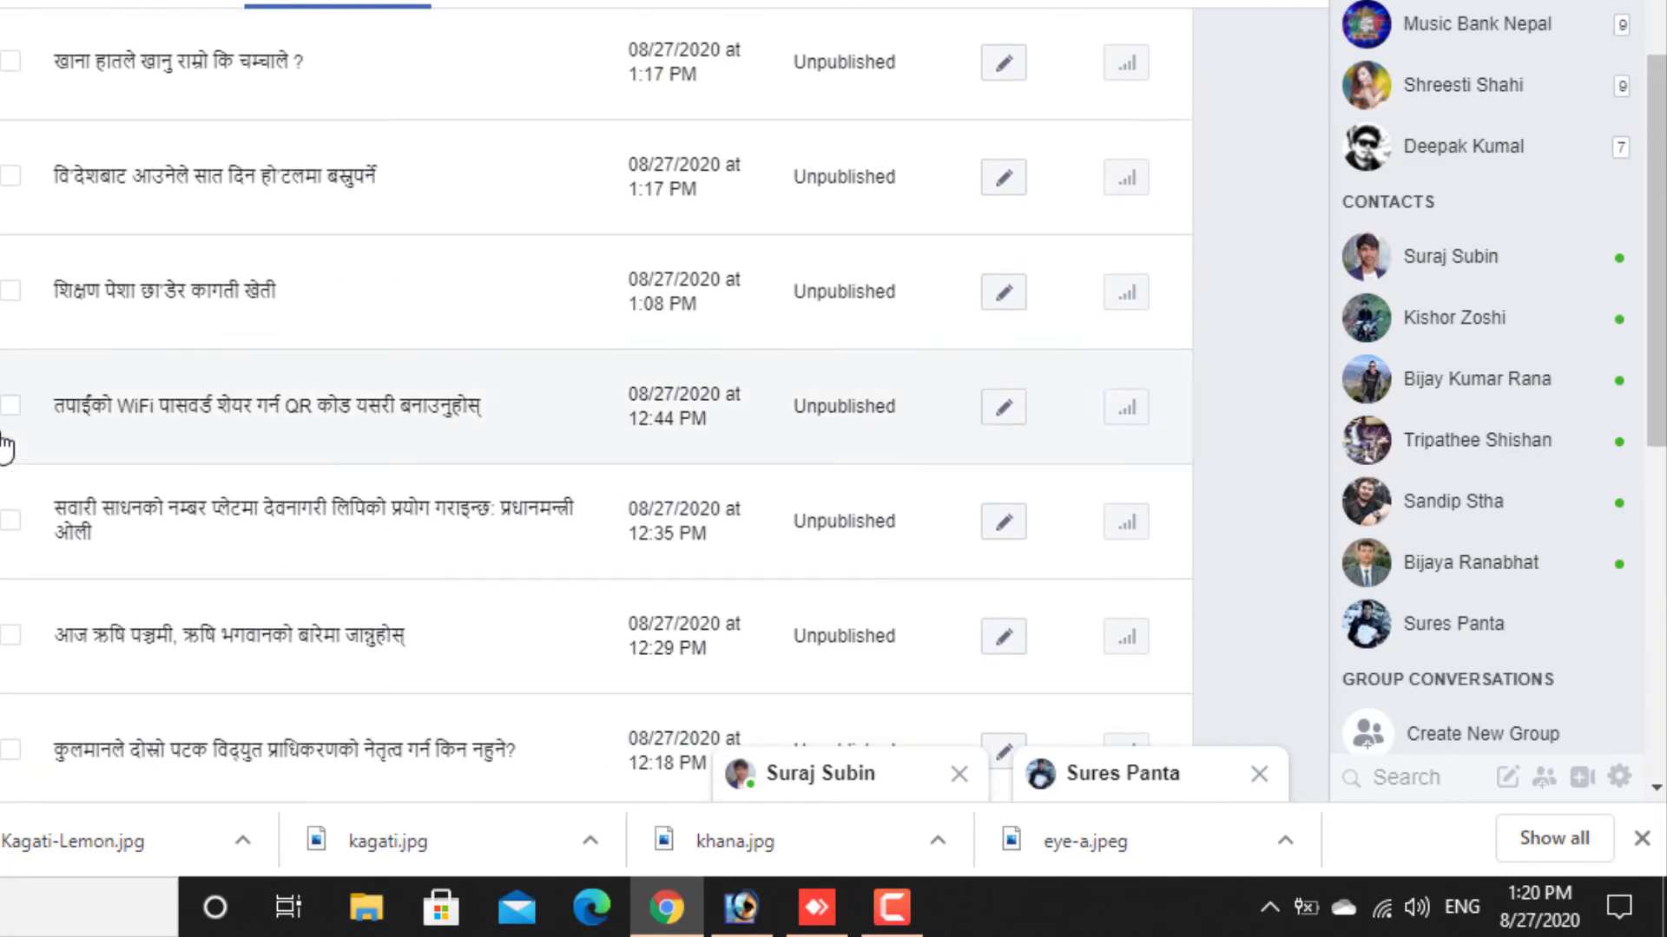
scroll(5, 439, down, 1)
scroll(4, 438, up, 5)
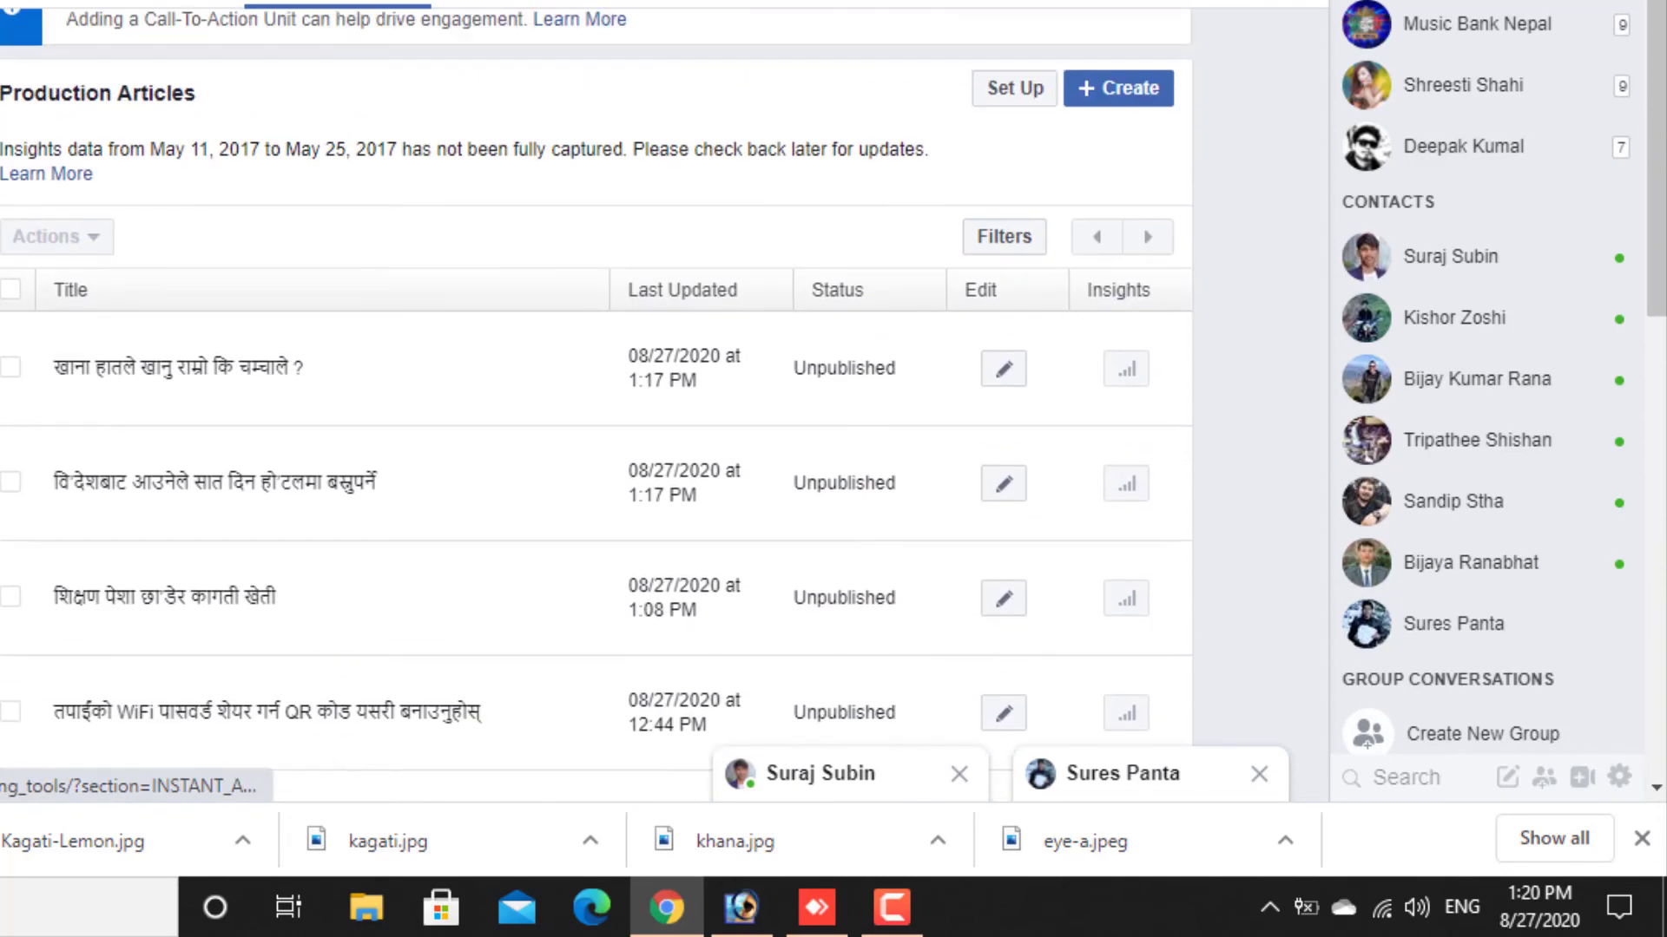
scroll(596, 520, down, 8)
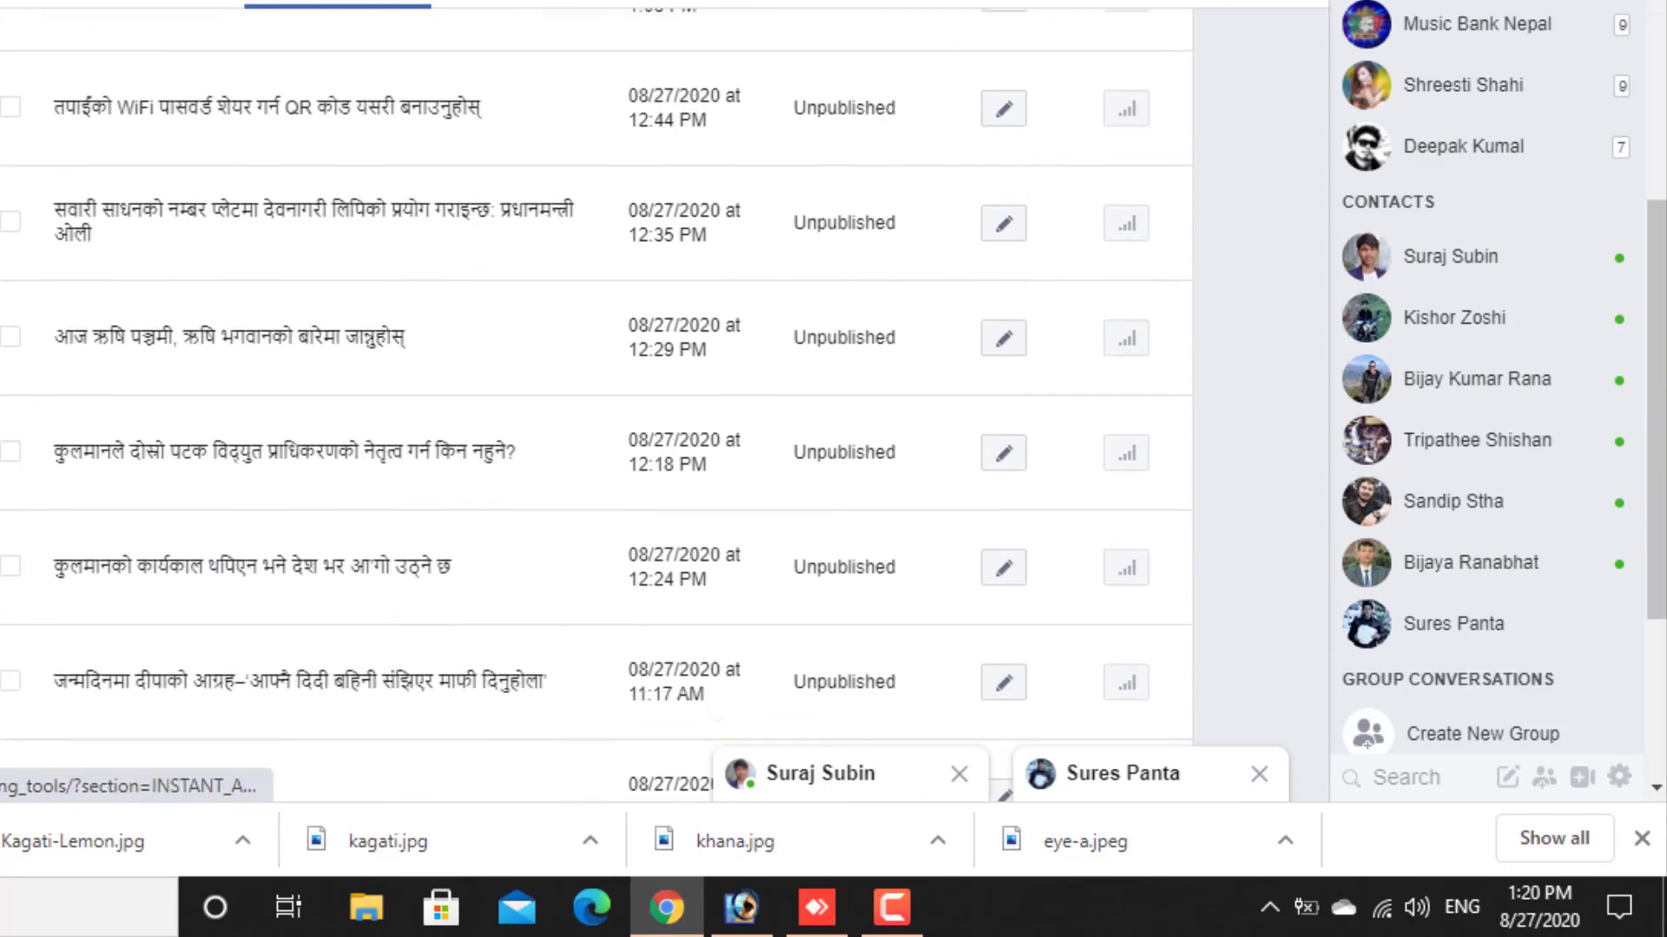
- Reopen the Instant Articles configuration and read the submission notice with the review time under Step 2
scroll(596, 520, down, 10)
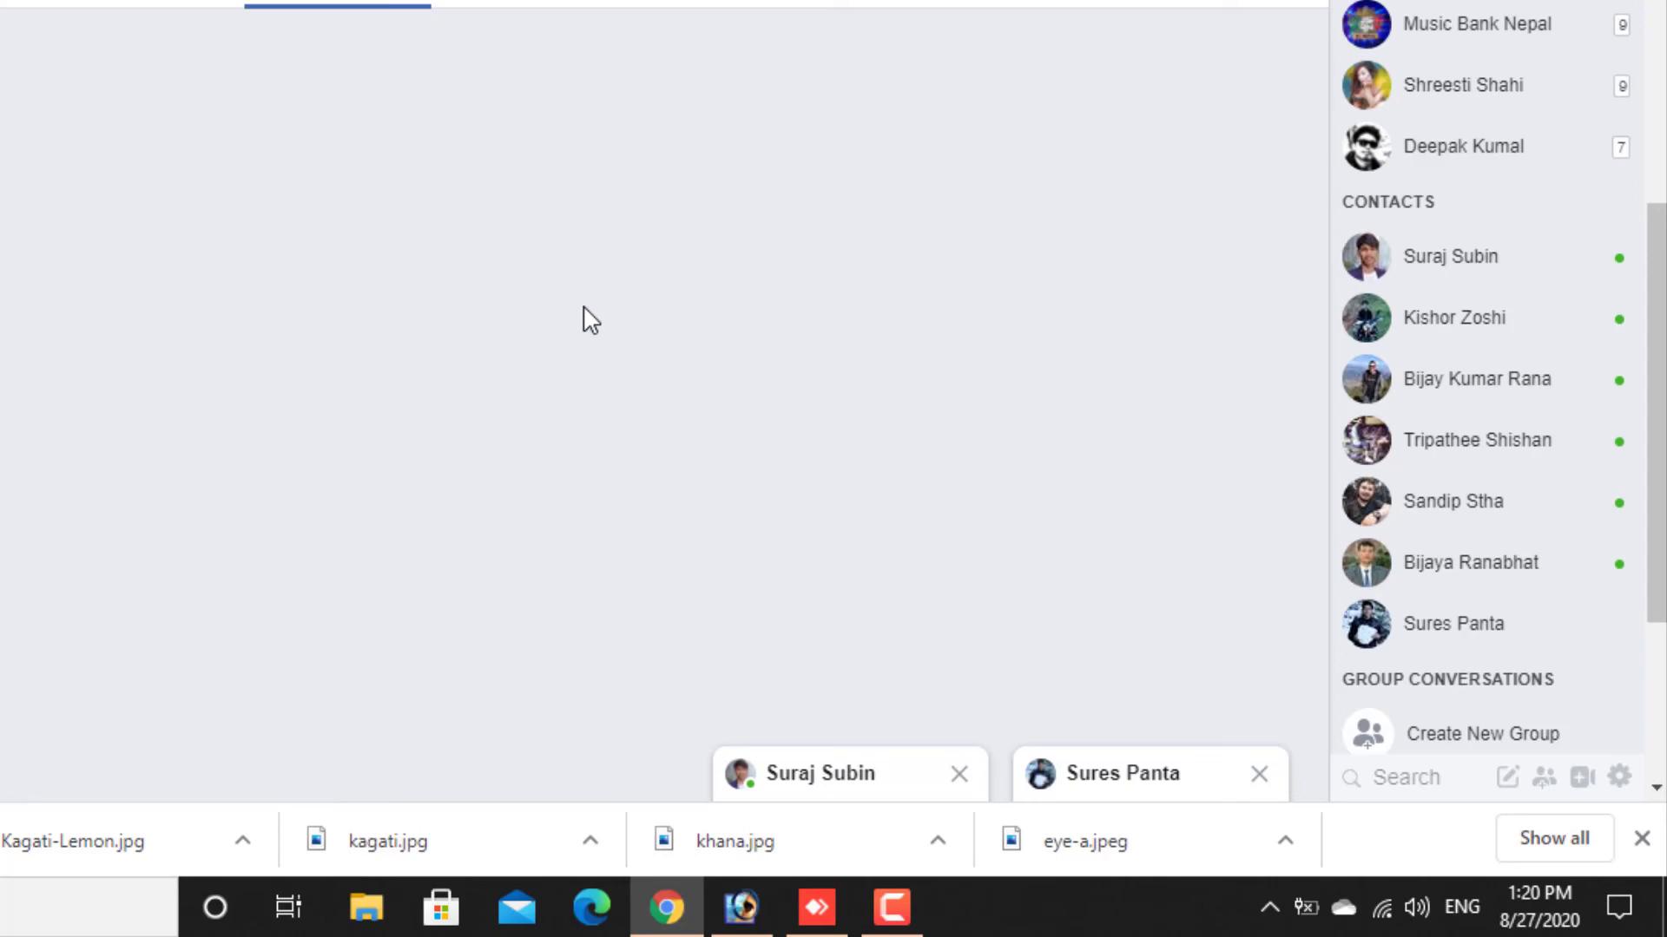
scroll(420, 276, down, 4)
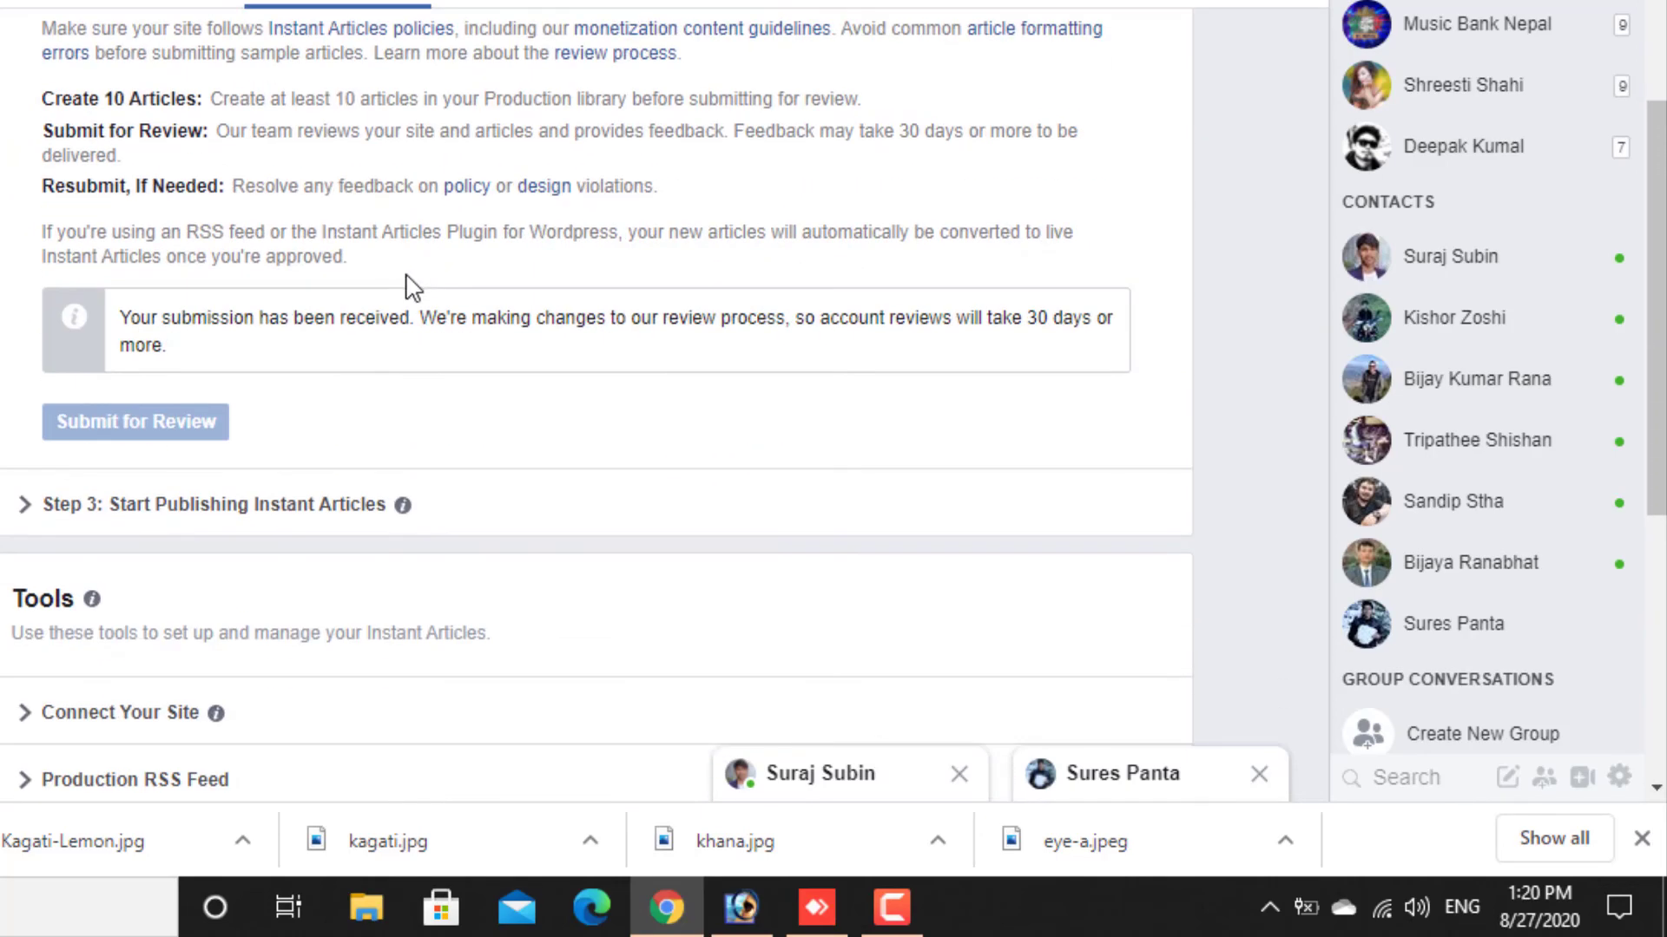
drag(217, 325, 1110, 388)
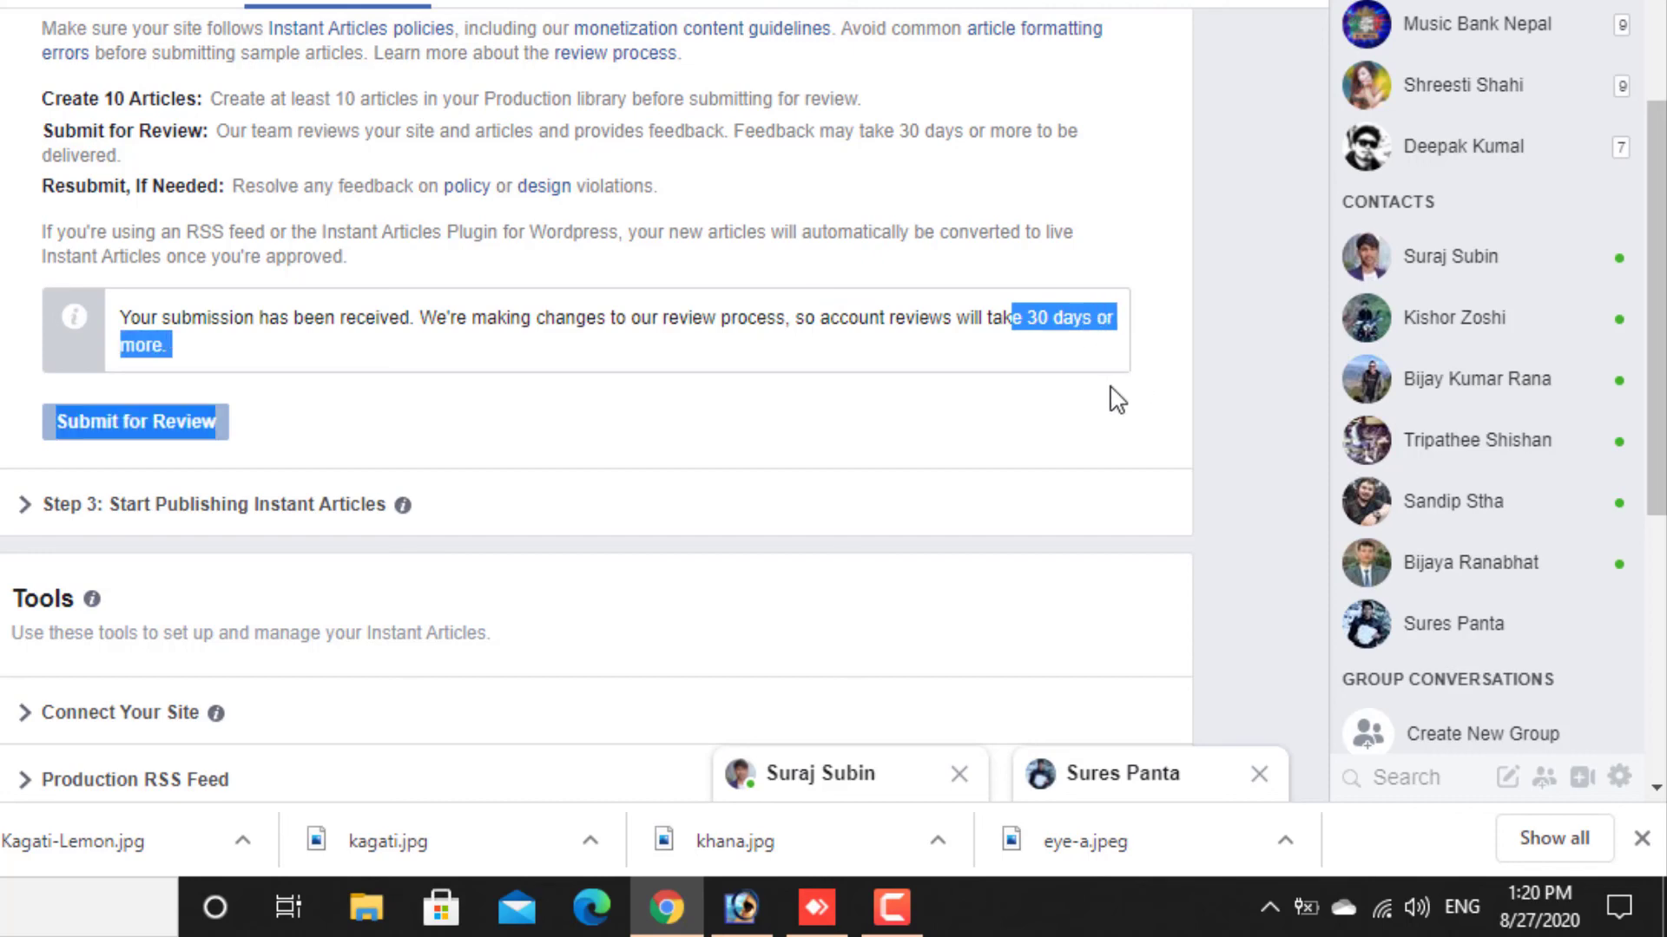
click(1061, 386)
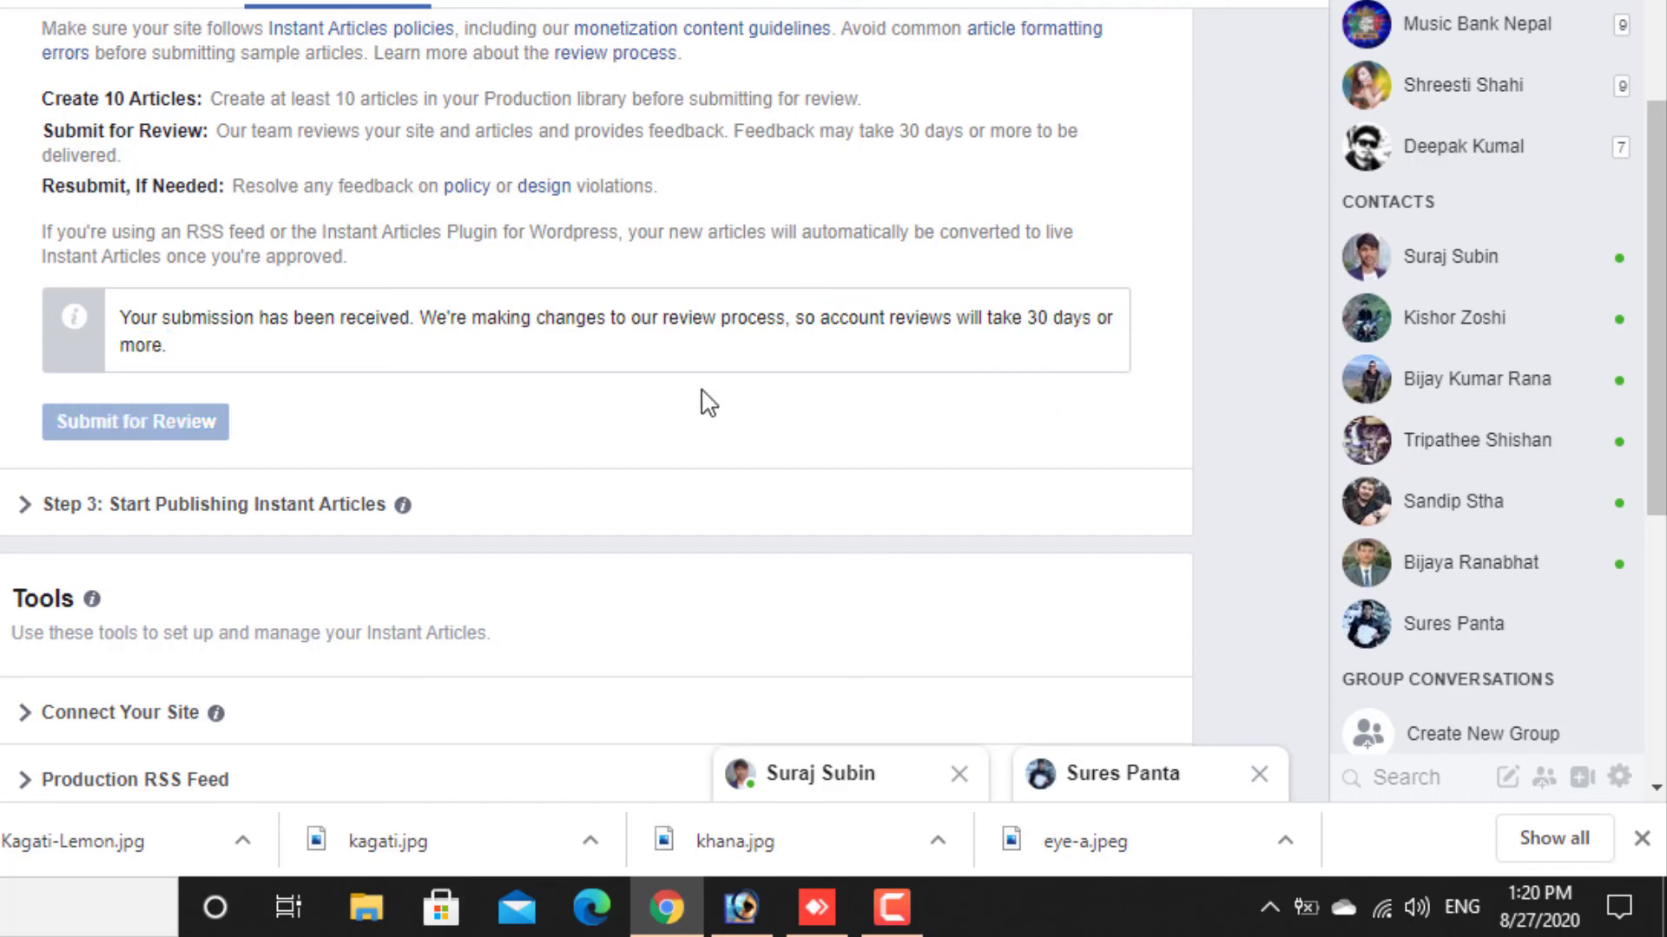
- Expand Step 3: Start Publishing Instant Articles and read its message
click(194, 512)
drag(199, 567, 565, 573)
click(669, 525)
scroll(597, 453, up, 5)
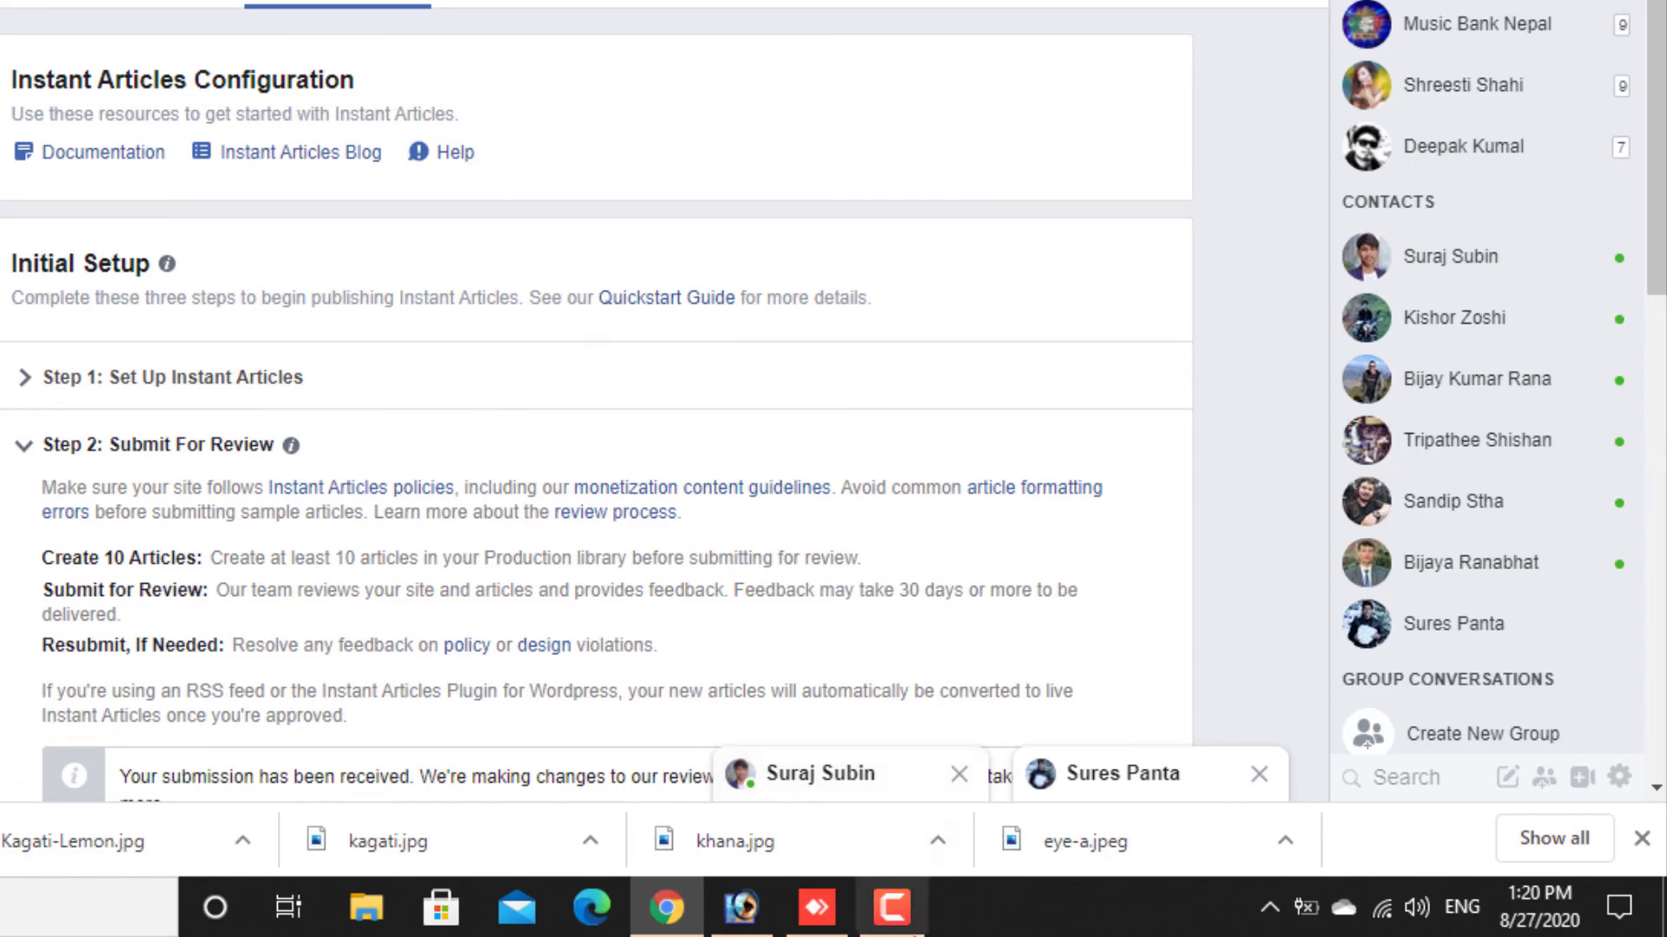
click(892, 907)
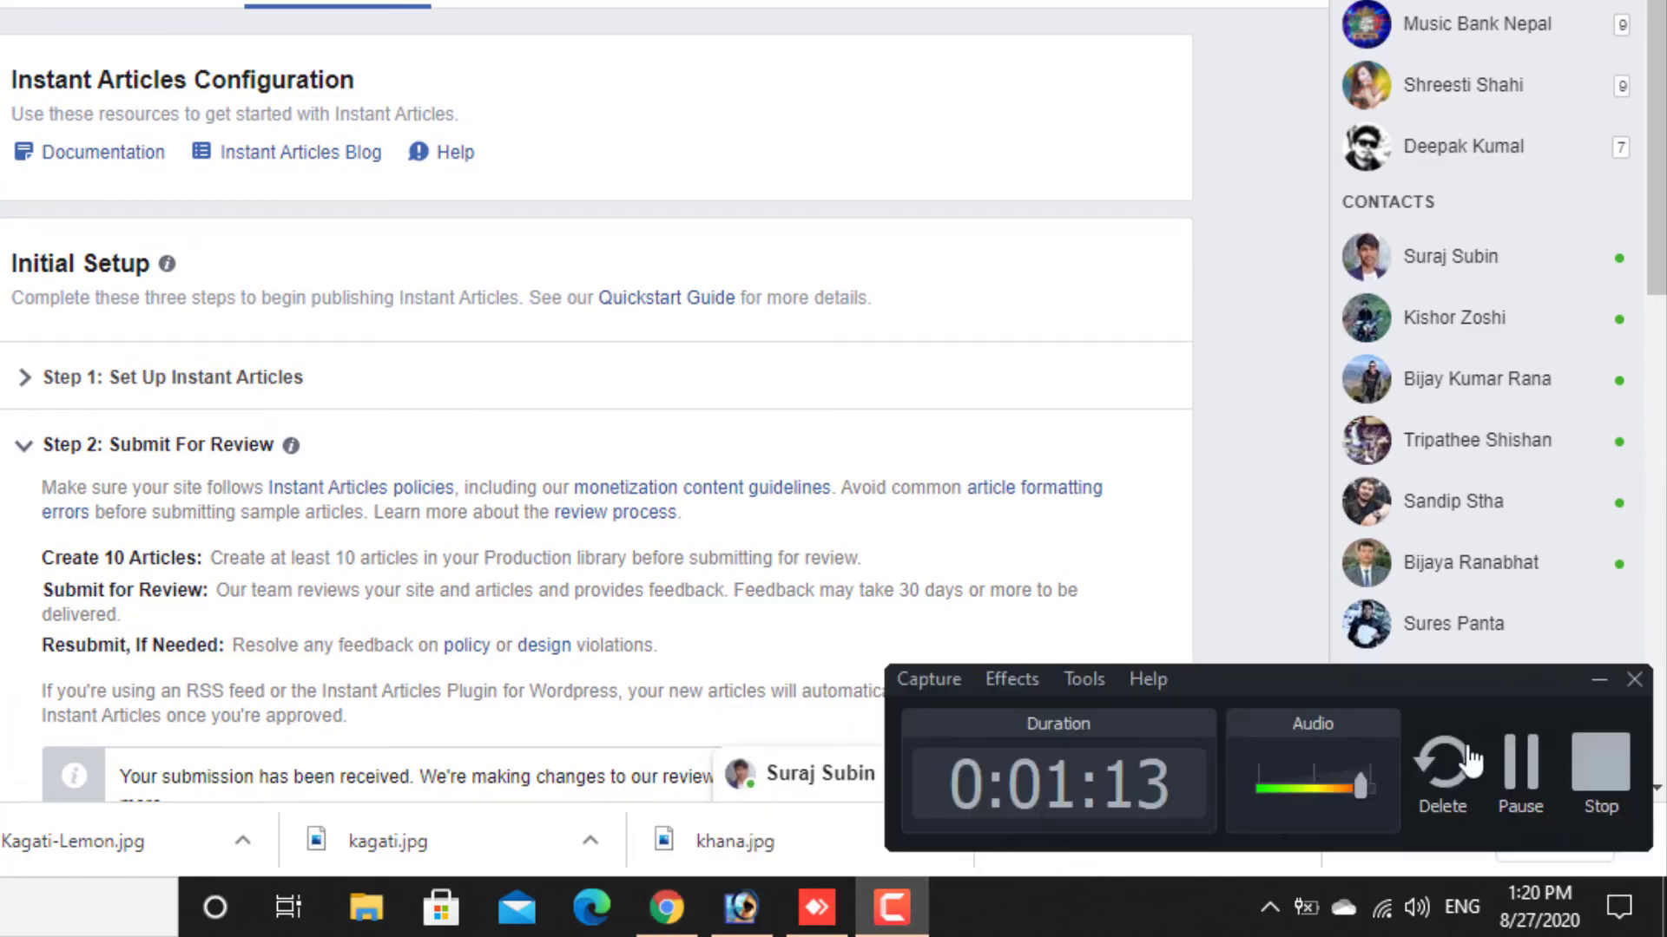
click(1600, 763)
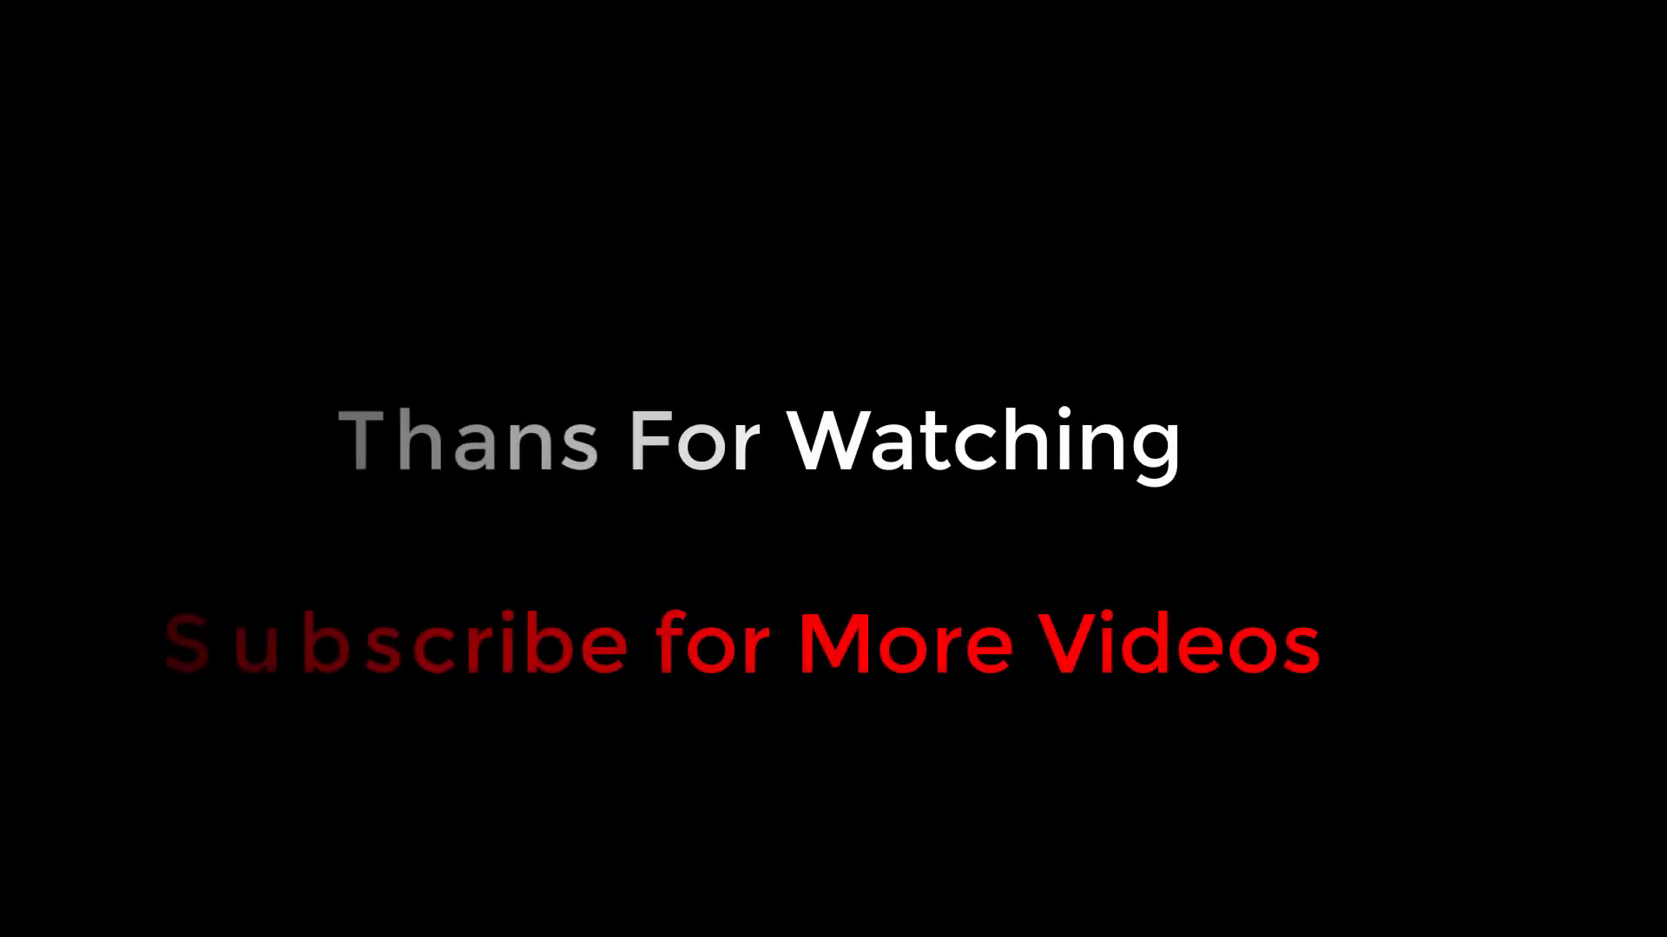